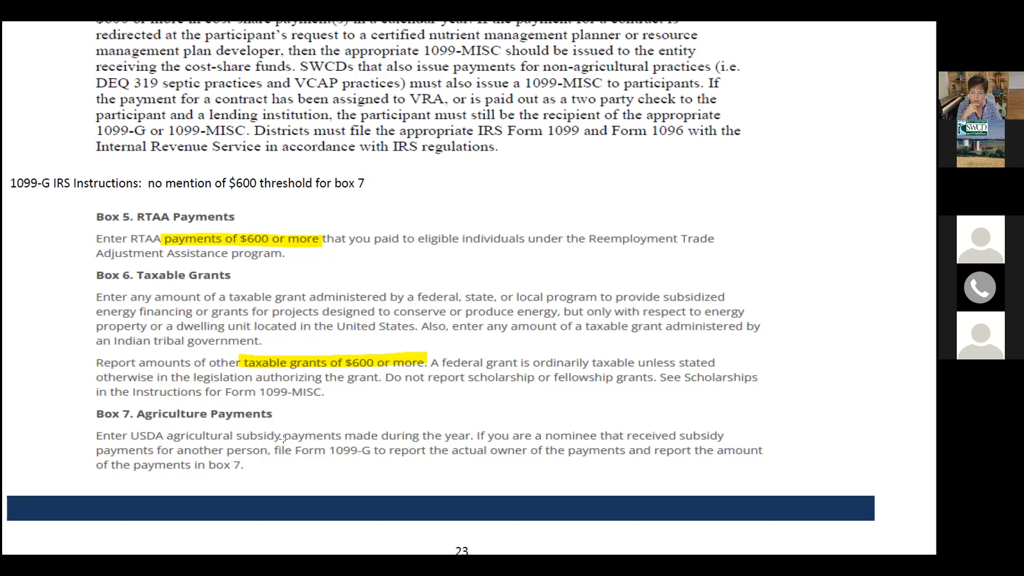
Step: Read the 1099-G IRS instructions for boxes 5 to 7 and the QuickBooks vendor setup page in the handout
scroll(283, 438, "down", 2)
scroll(280, 434, "down", 10)
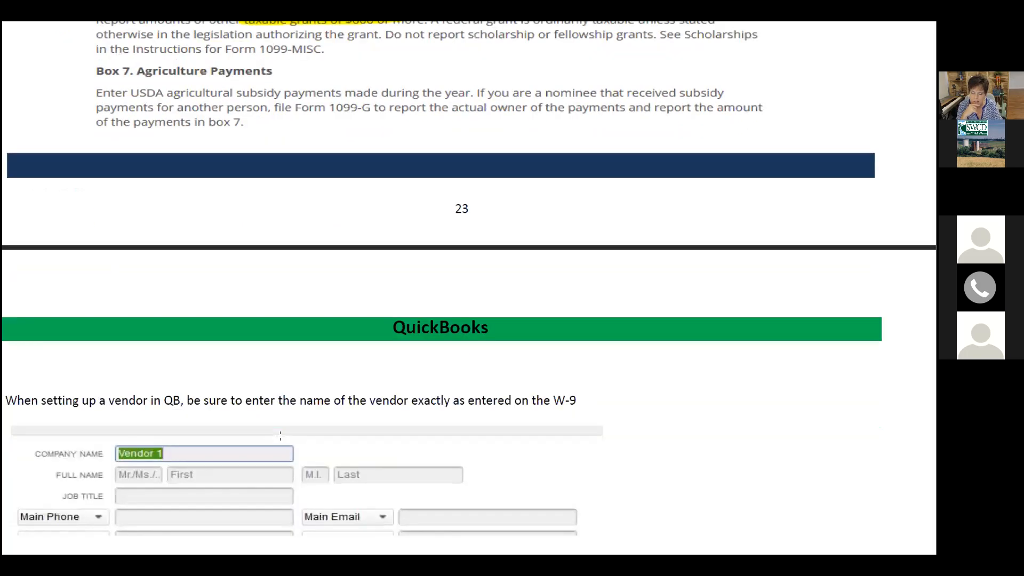
scroll(280, 436, "up", 9)
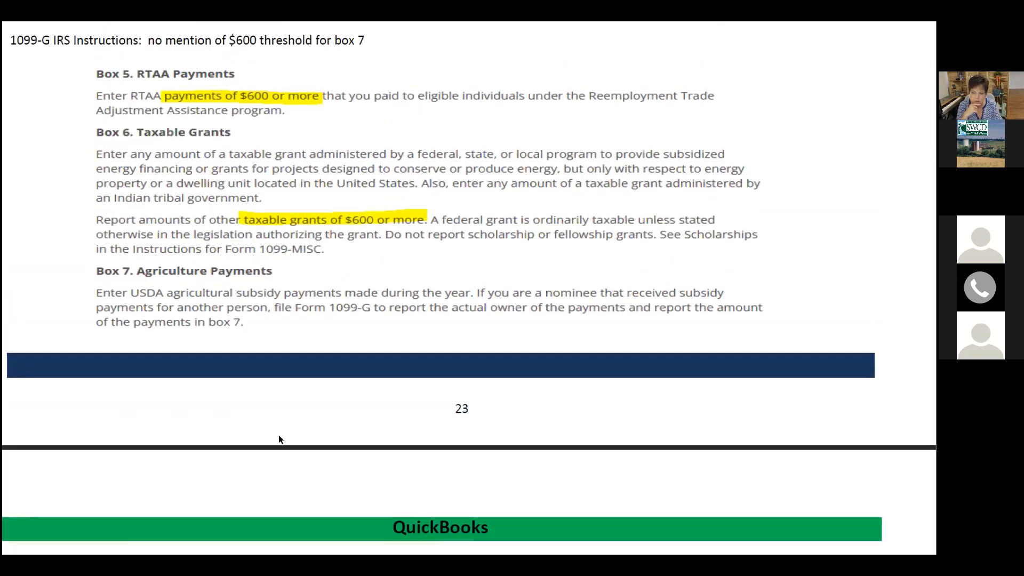
scroll(276, 438, "up", 2)
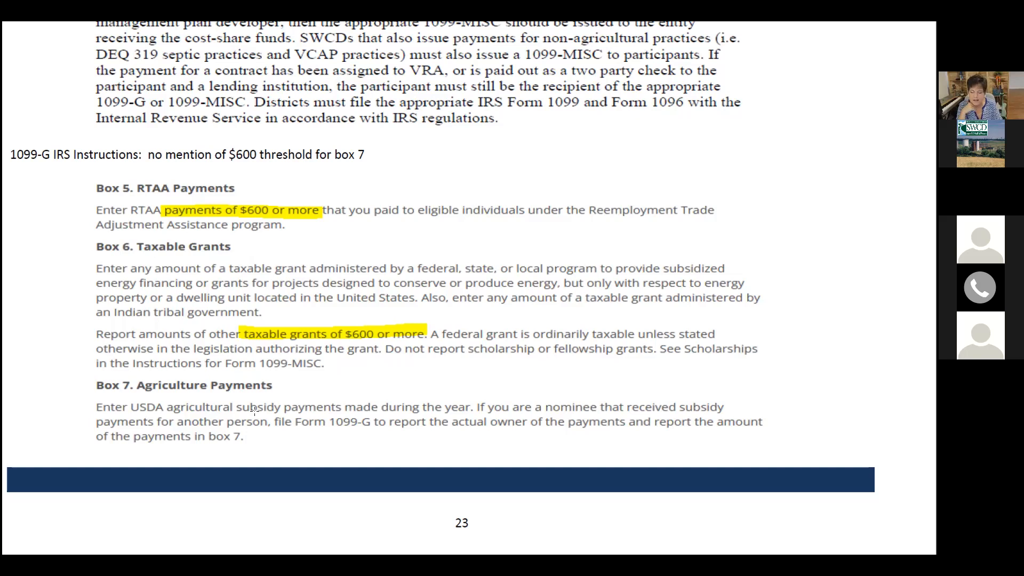
scroll(255, 409, "down", 2)
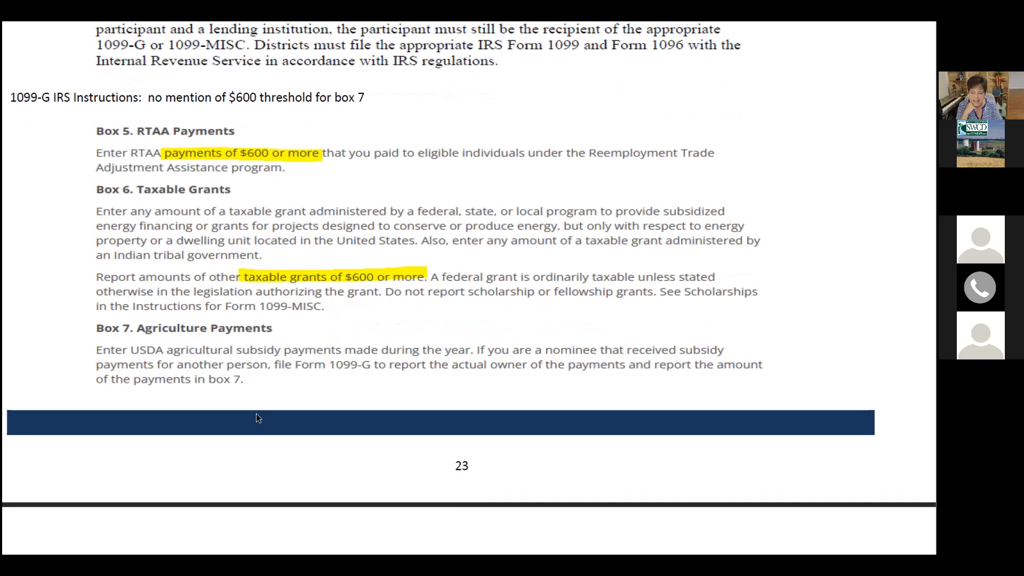
scroll(256, 414, "up", 3)
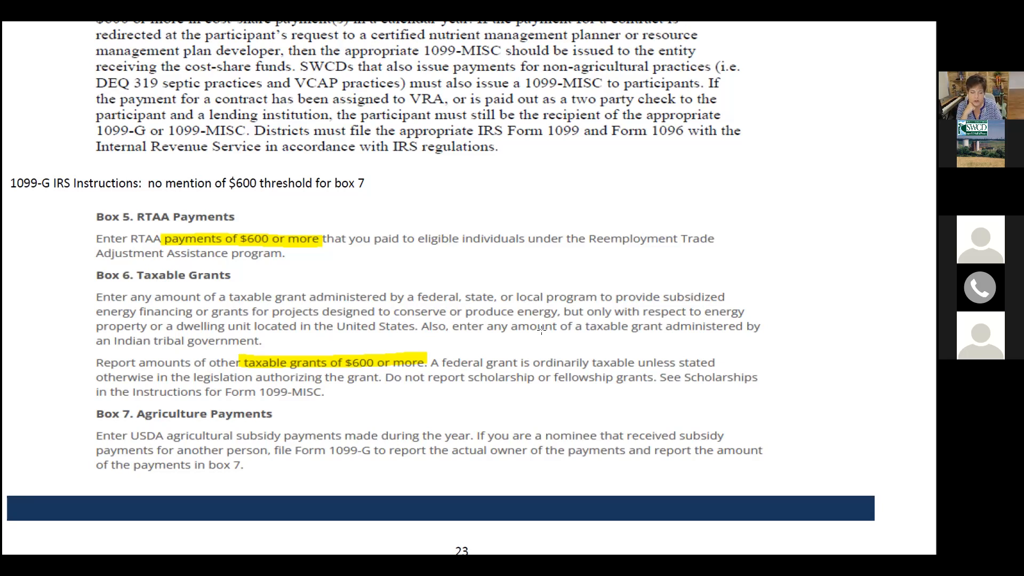
scroll(542, 330, "down", 1)
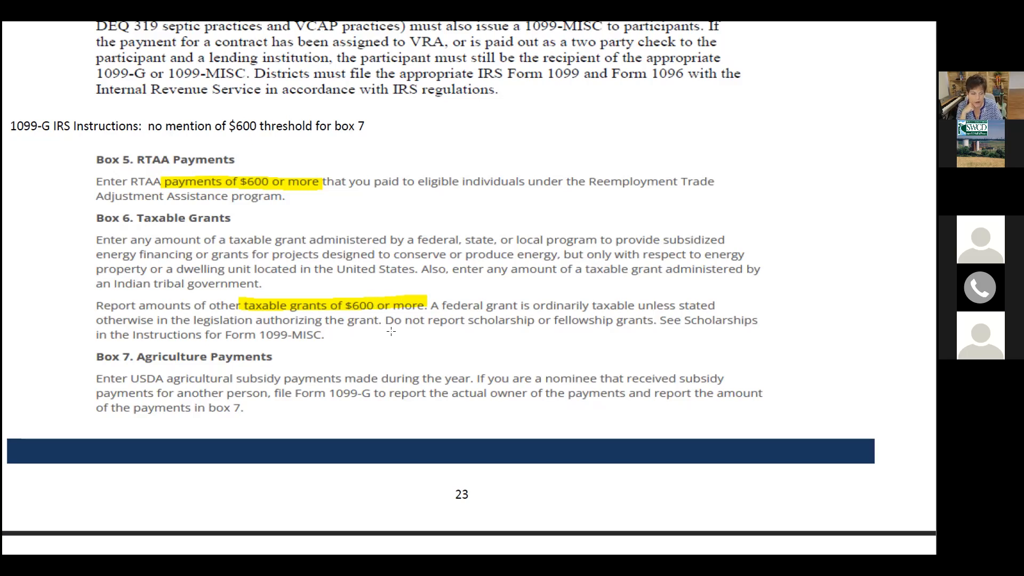
scroll(403, 332, "down", 2)
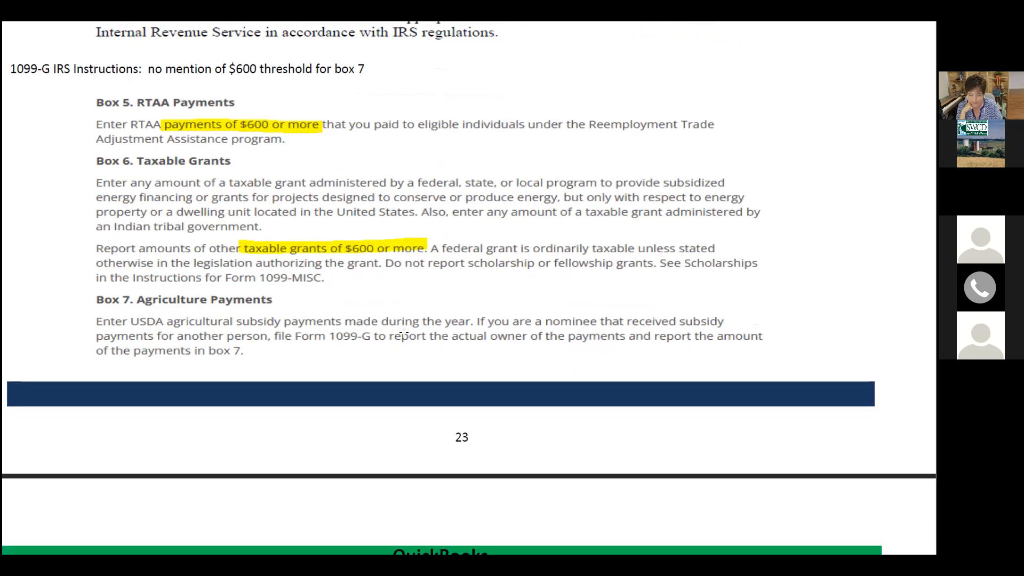
scroll(403, 331, "down", 15)
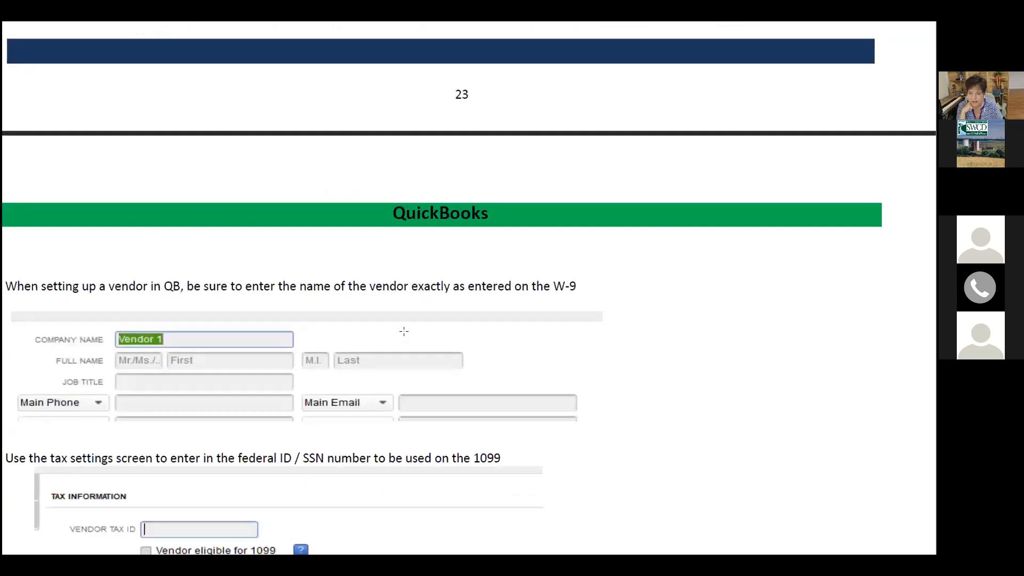
scroll(549, 367, "down", 2)
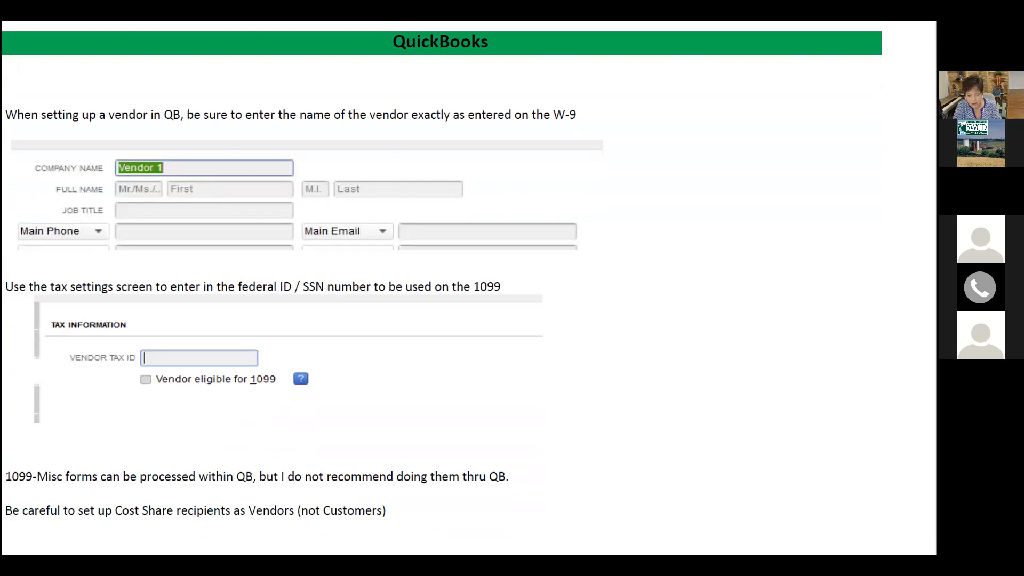
Step: Switch to QuickBooks and open the tax settings of Vendor 1 from the Vendor Center
key("alt+Tab")
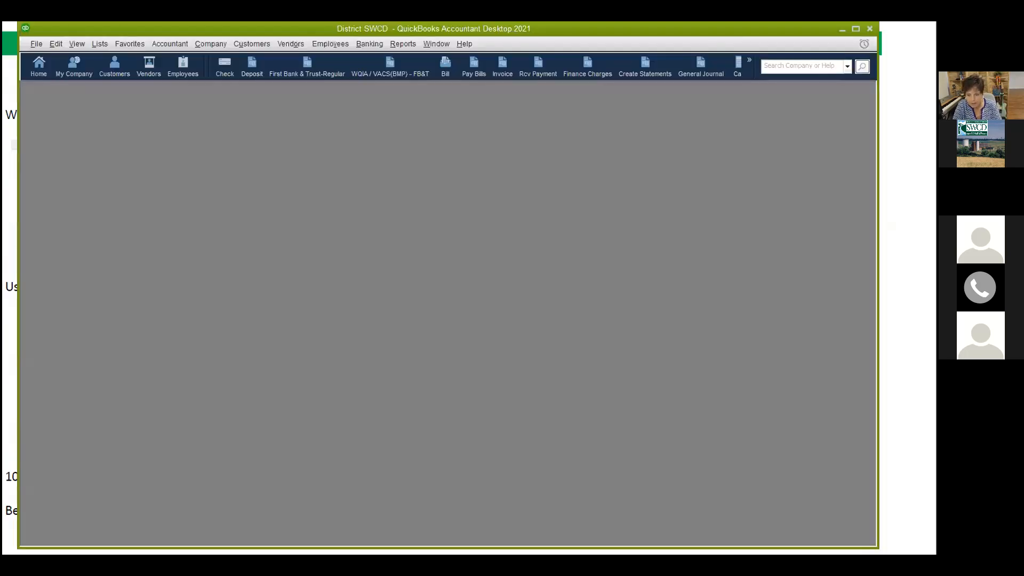
left_click(296, 44)
left_click(300, 59)
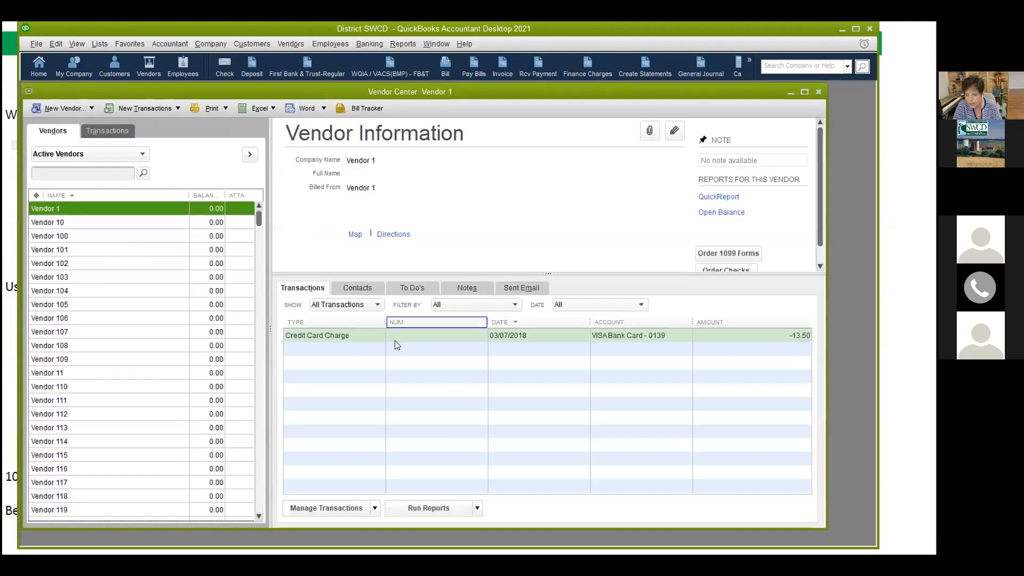
double_click(156, 207)
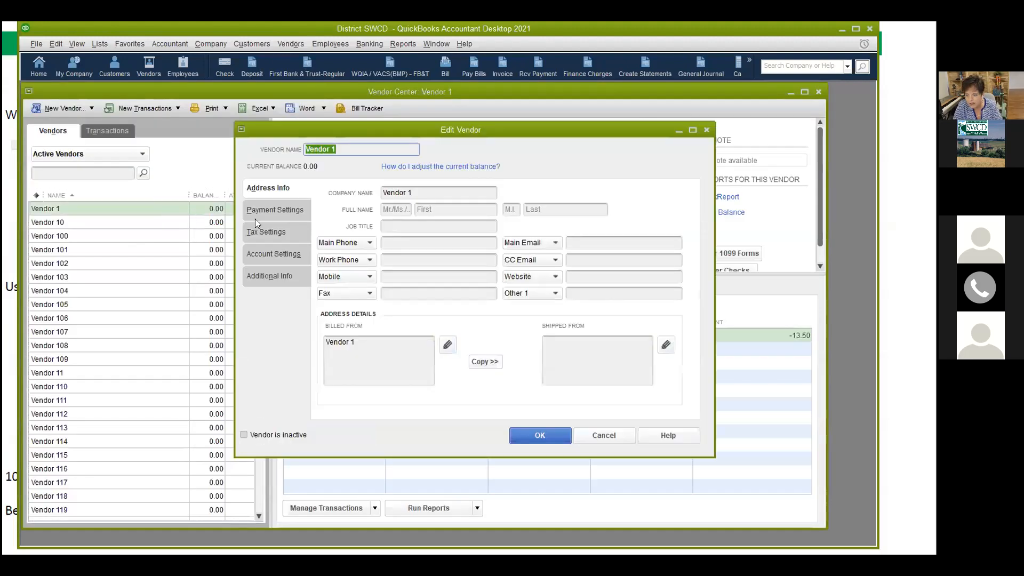
left_click(278, 232)
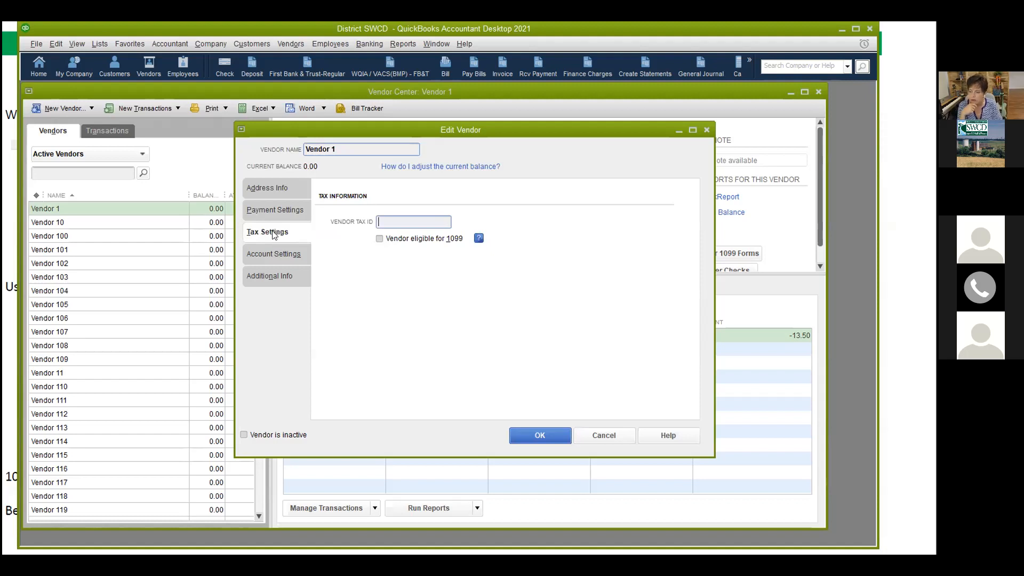
Step: Check the company and full name fields in Vendor 1's address info and return to its tax settings
left_click(275, 187)
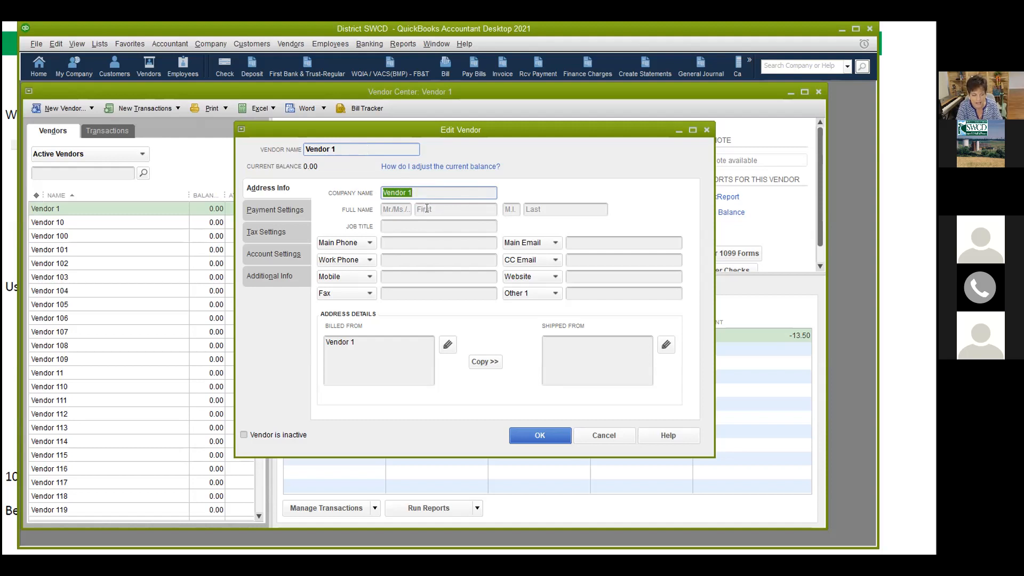
left_click(449, 209)
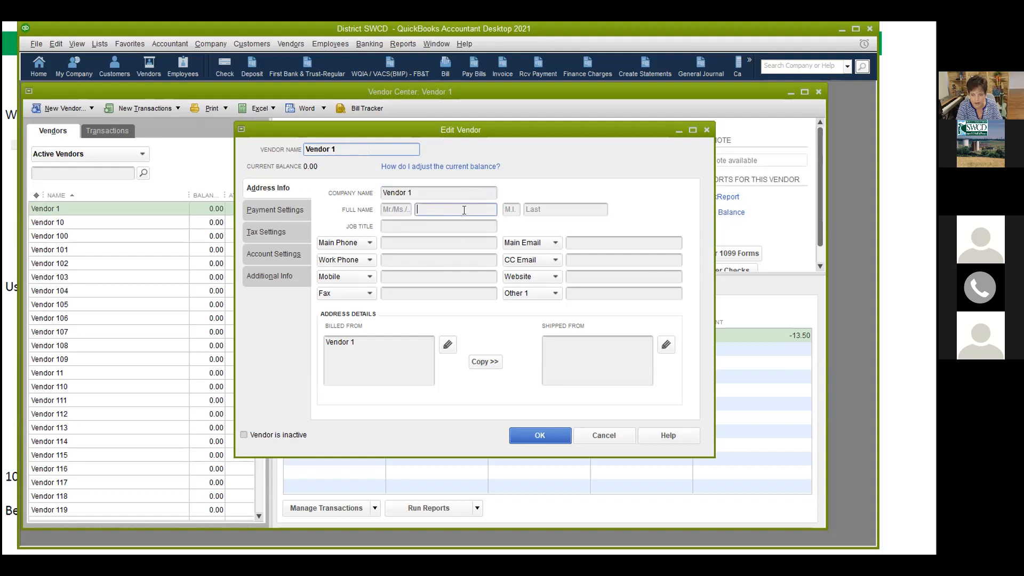
left_click(541, 210)
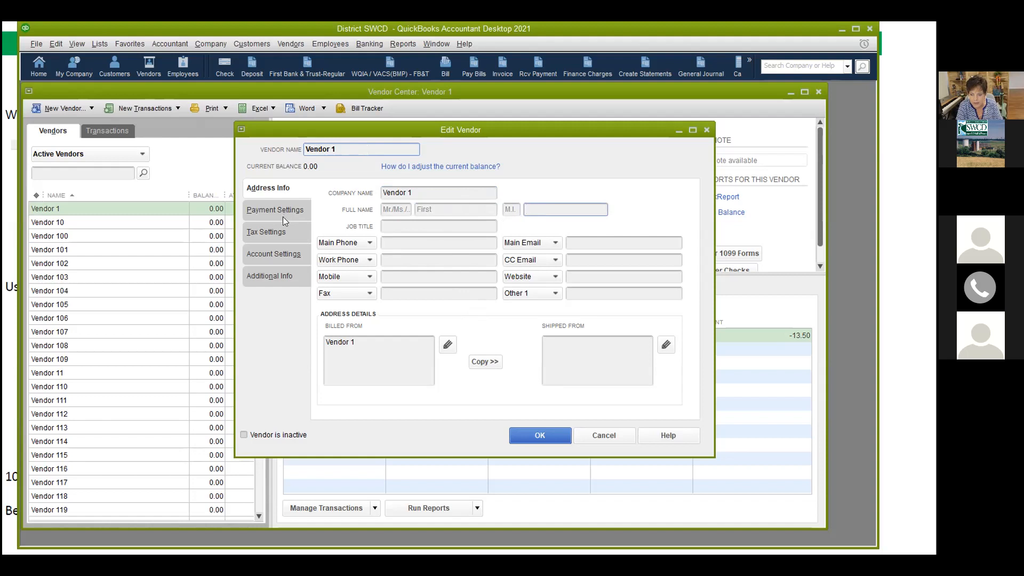
left_click(275, 232)
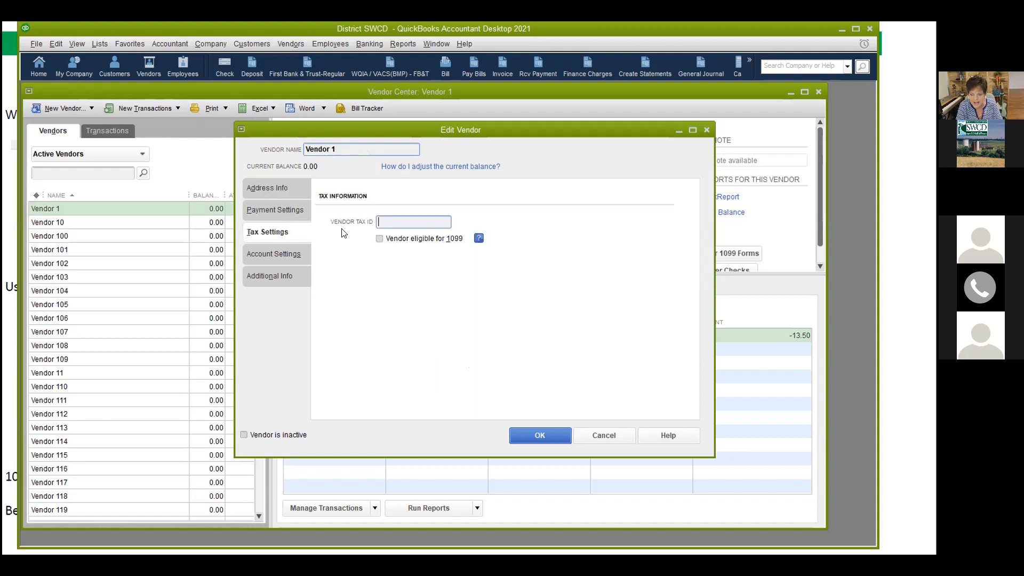
Step: Try marking Vendor 1 as eligible for 1099 in its tax settings and discard the edit
left_click(389, 219)
left_click(379, 239)
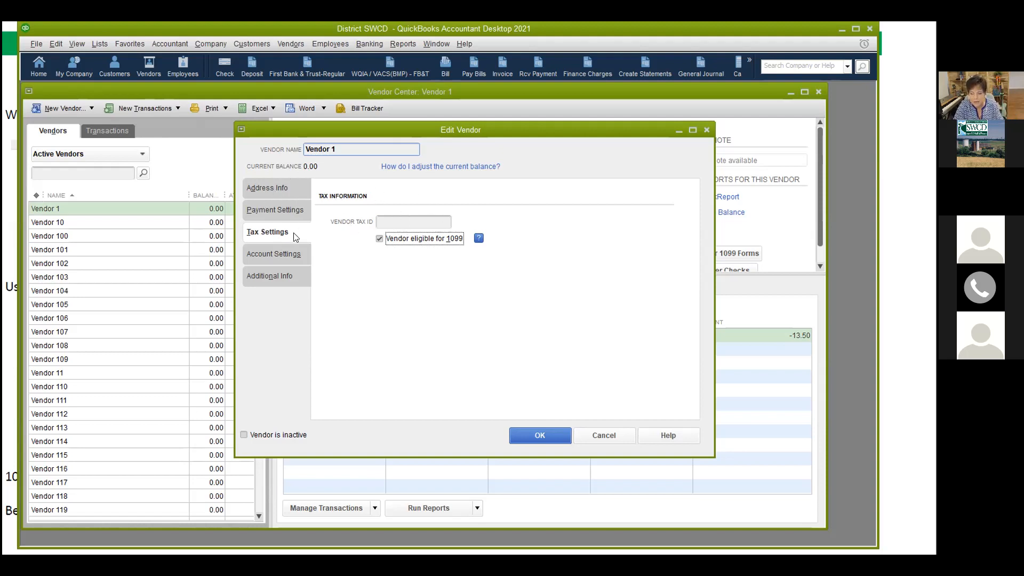
left_click(597, 436)
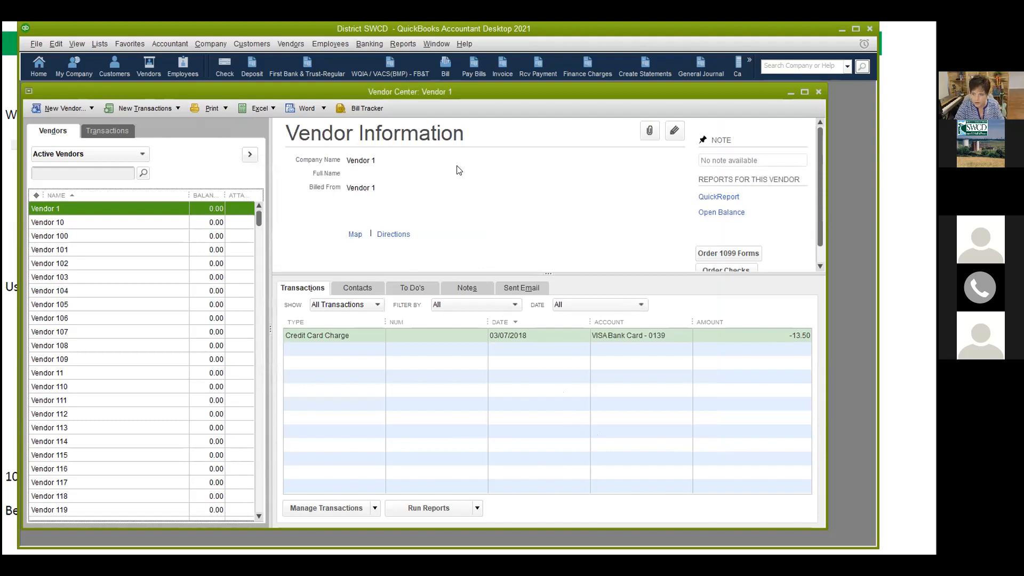
Step: Switch back to the handout and read the notes on 1099-Misc forms and setting up cost share recipients as vendors
left_click(614, 563)
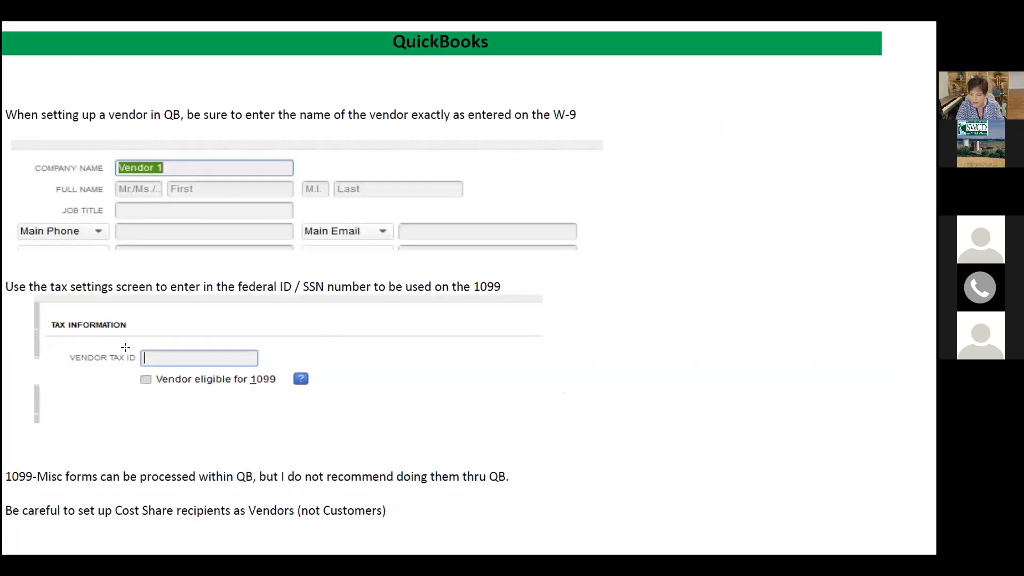
scroll(192, 334, "down", 5)
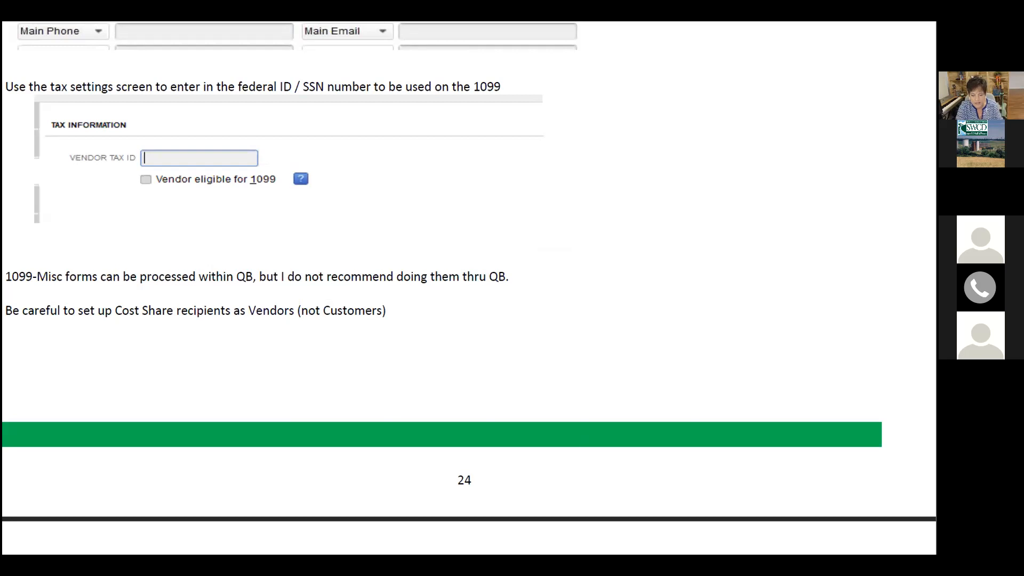
Step: In QuickBooks, try quick-adding a new payee as a Vendor from a First Bank & Trust-Regular check and discard the check
left_click(778, 545)
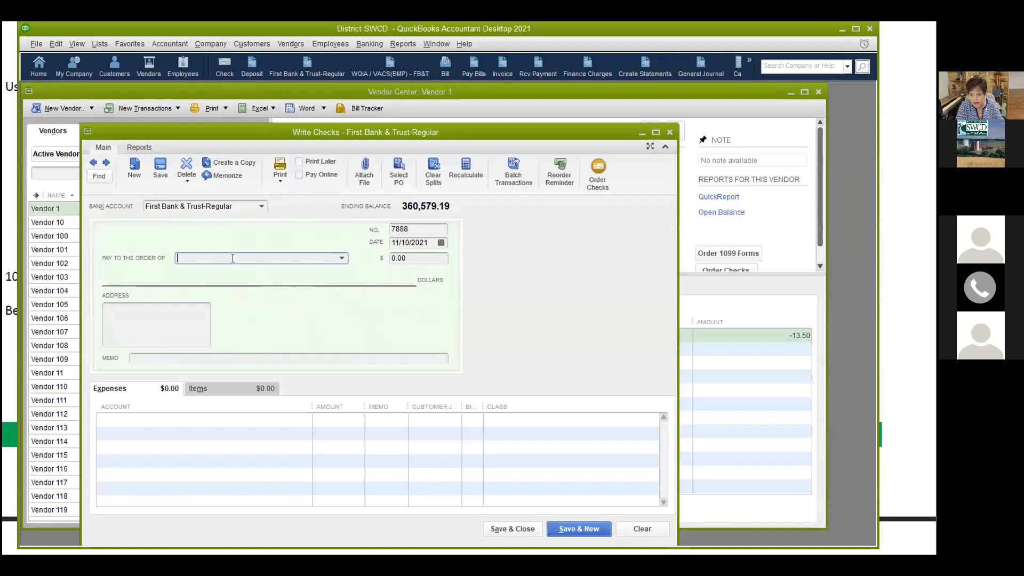
type("jane doe")
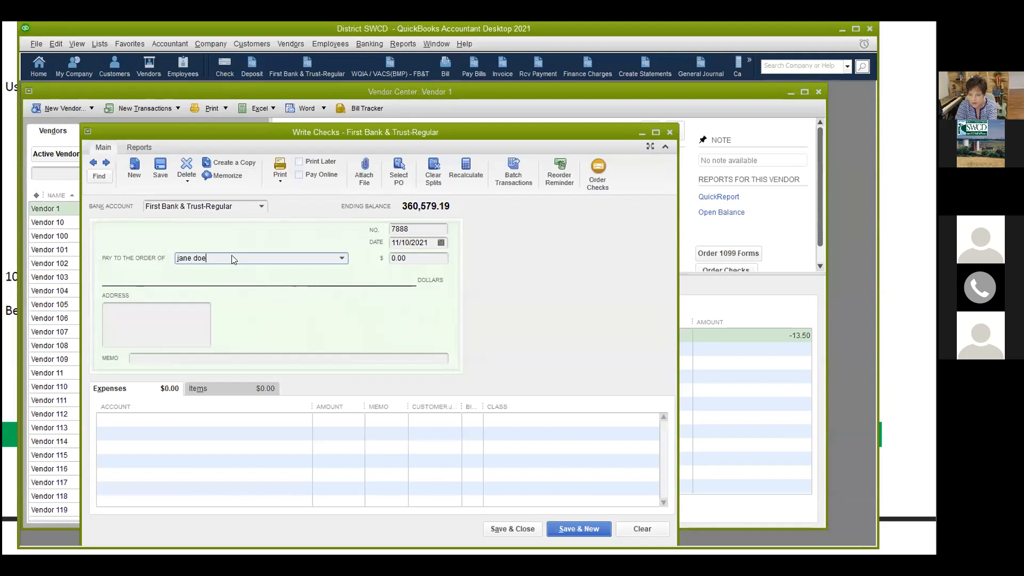
key("Tab")
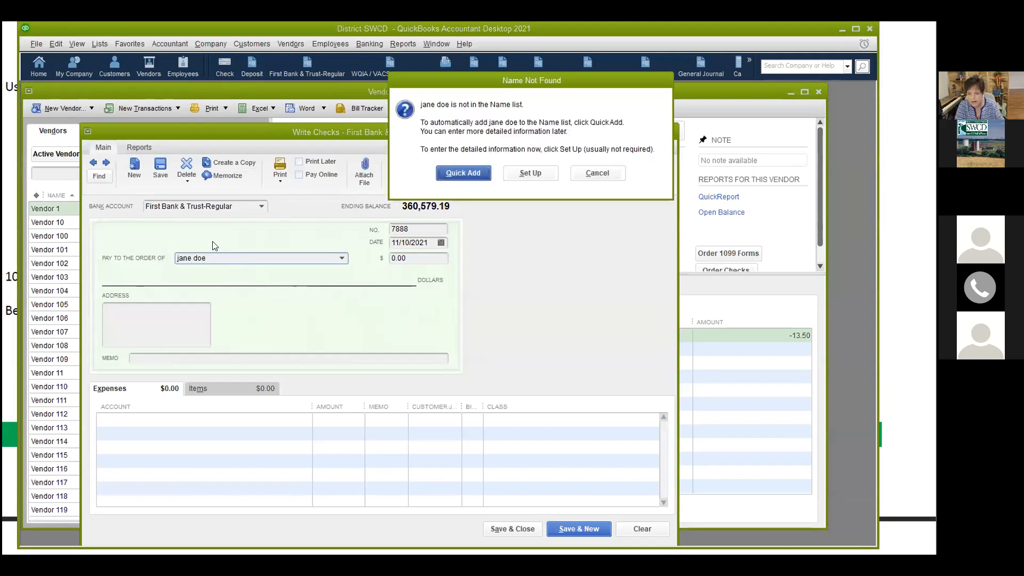
left_click(463, 173)
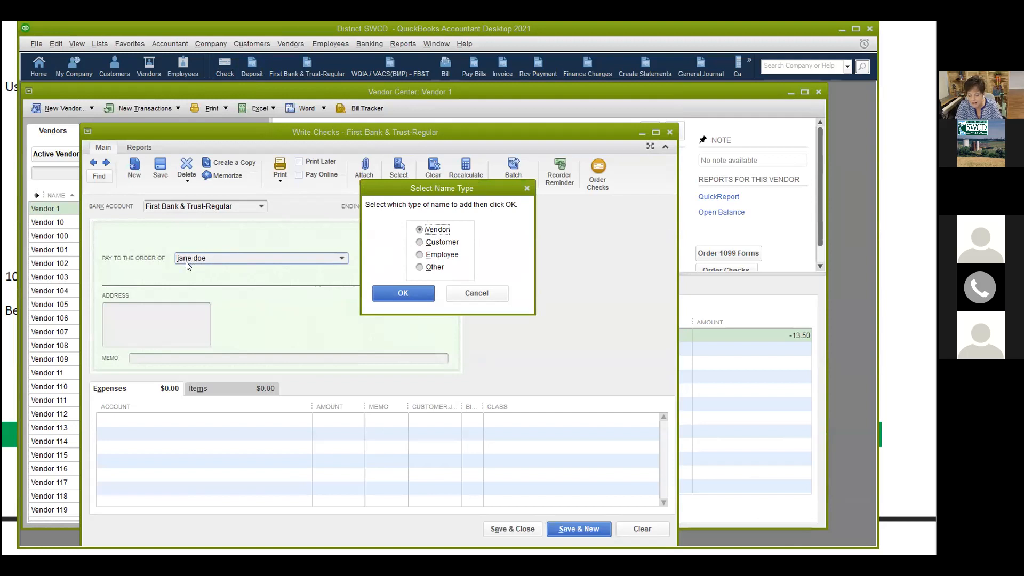
left_click(419, 243)
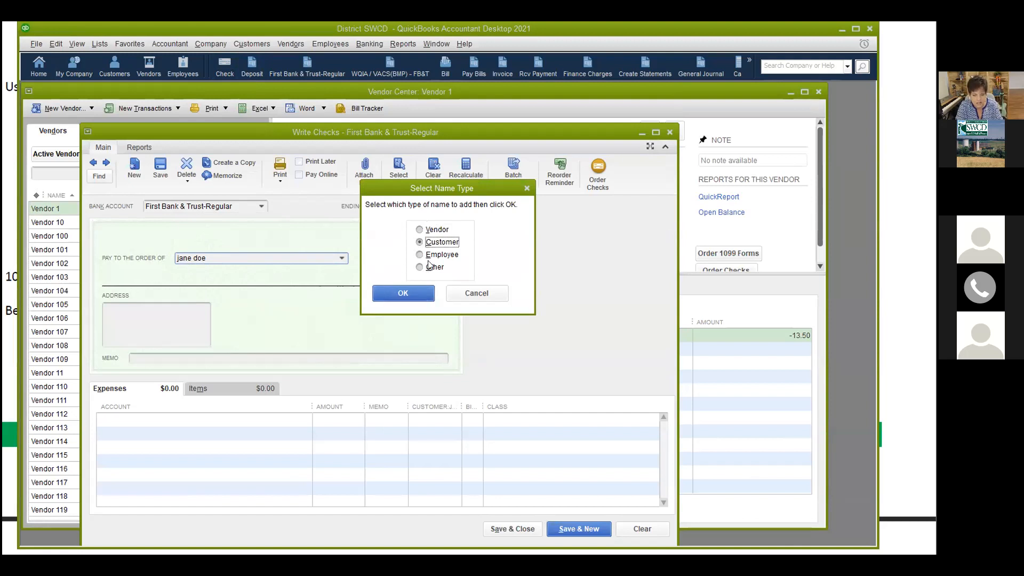
left_click(421, 230)
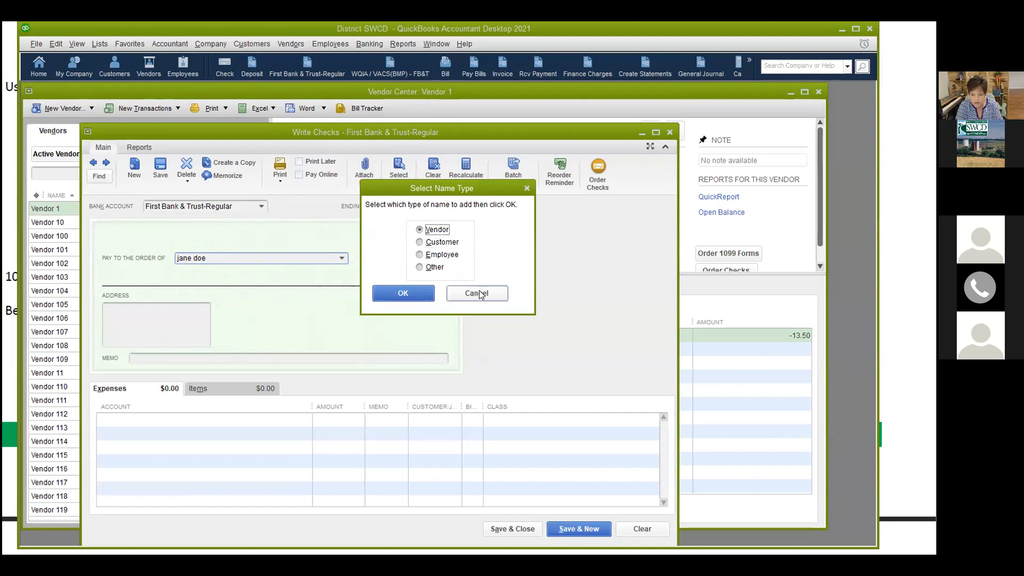
left_click(479, 292)
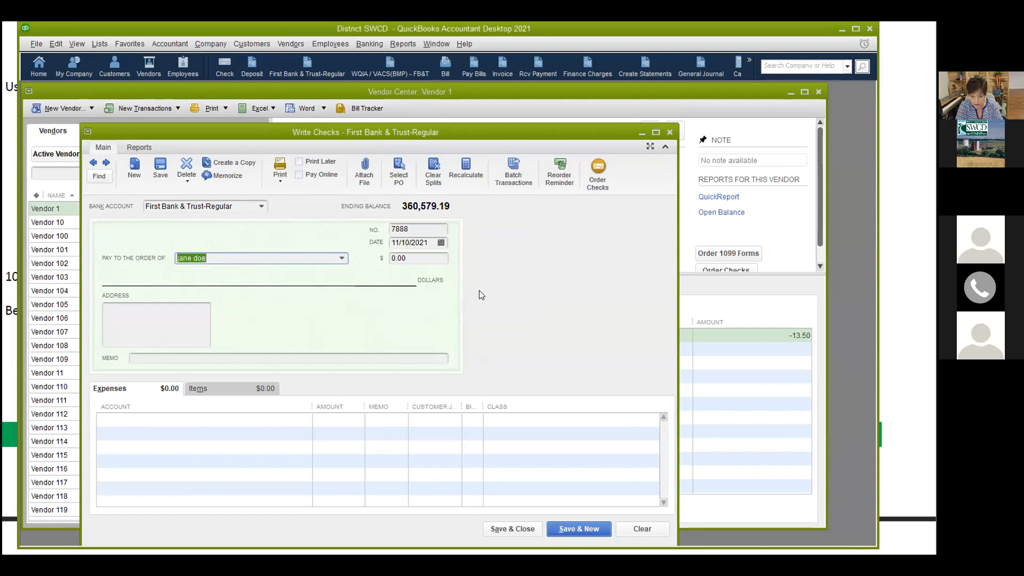
left_click(670, 132)
left_click(532, 128)
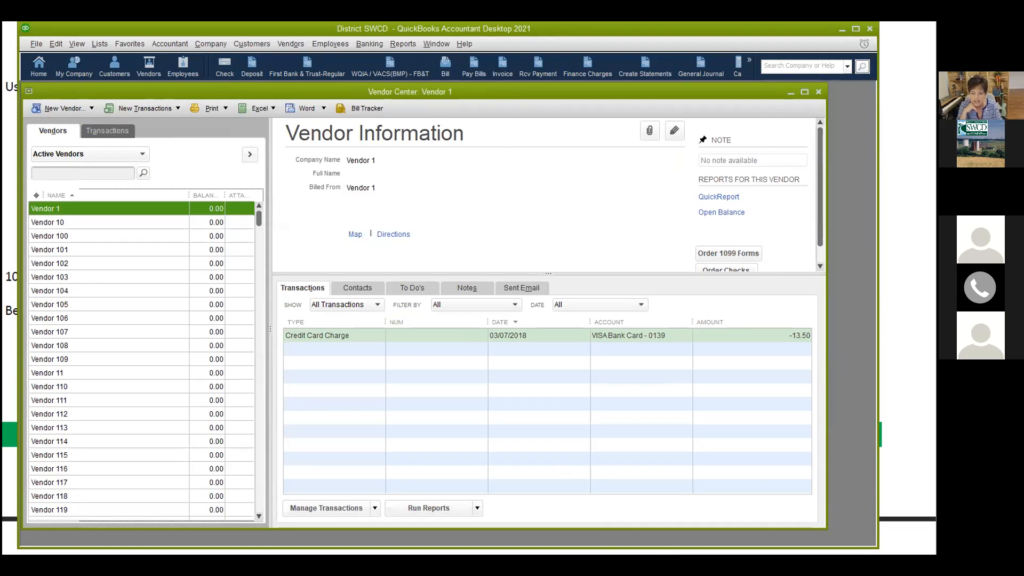
Step: Return to the handout and reread the instructions on the vendor's W-9 name and tax ID
left_click(605, 540)
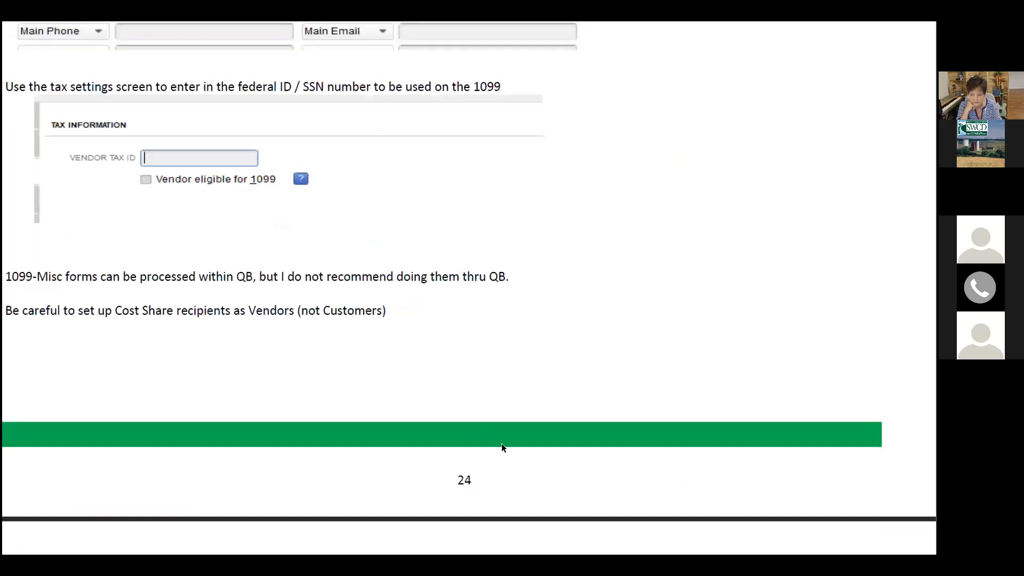
scroll(461, 328, "up", 2)
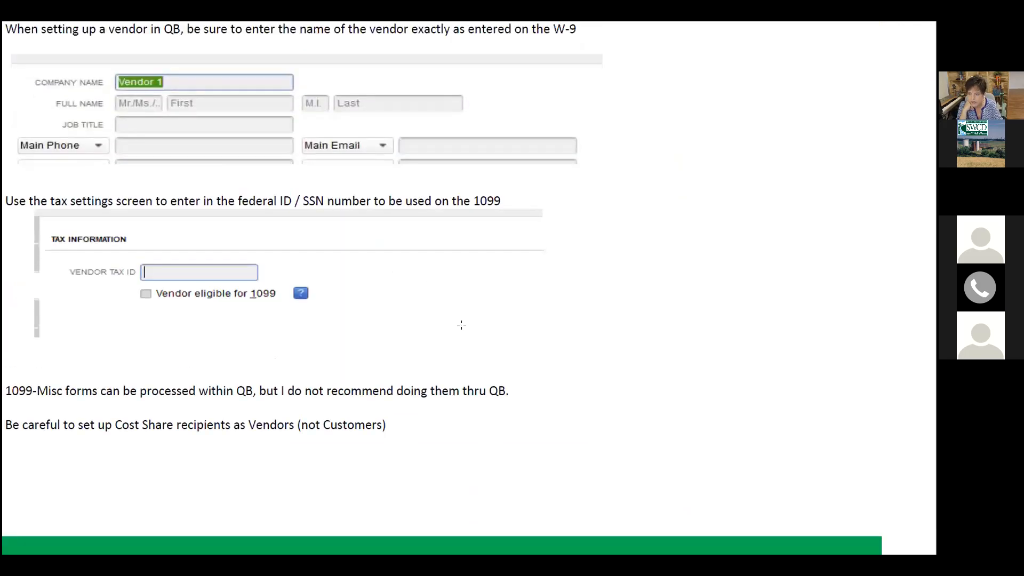
scroll(462, 325, "up", 1)
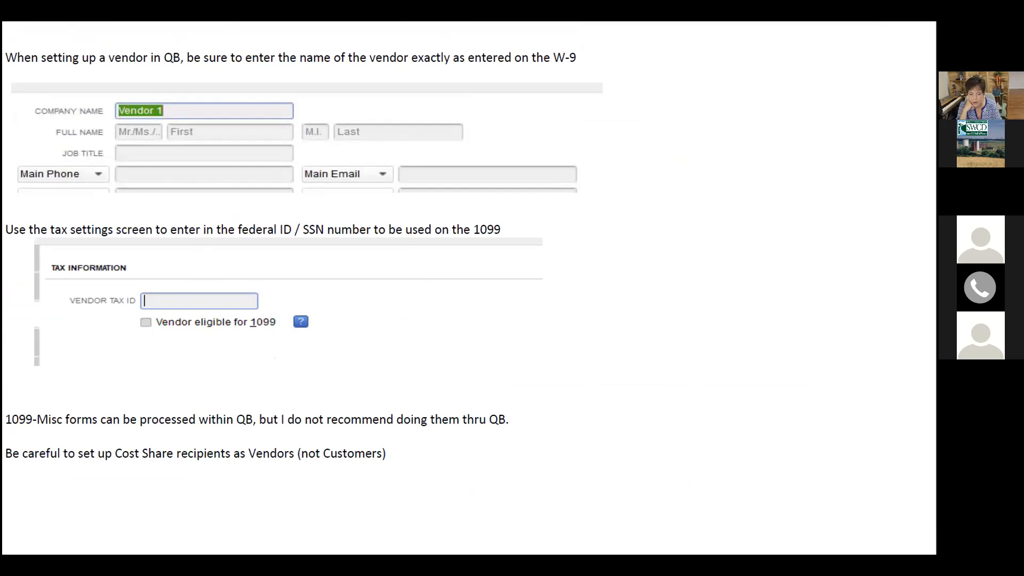
Step: In QuickBooks, try setting up an unlisted payee as a Vendor from a First Bank & Trust-Regular check, and view the vendor's tax settings
key("alt+Tab")
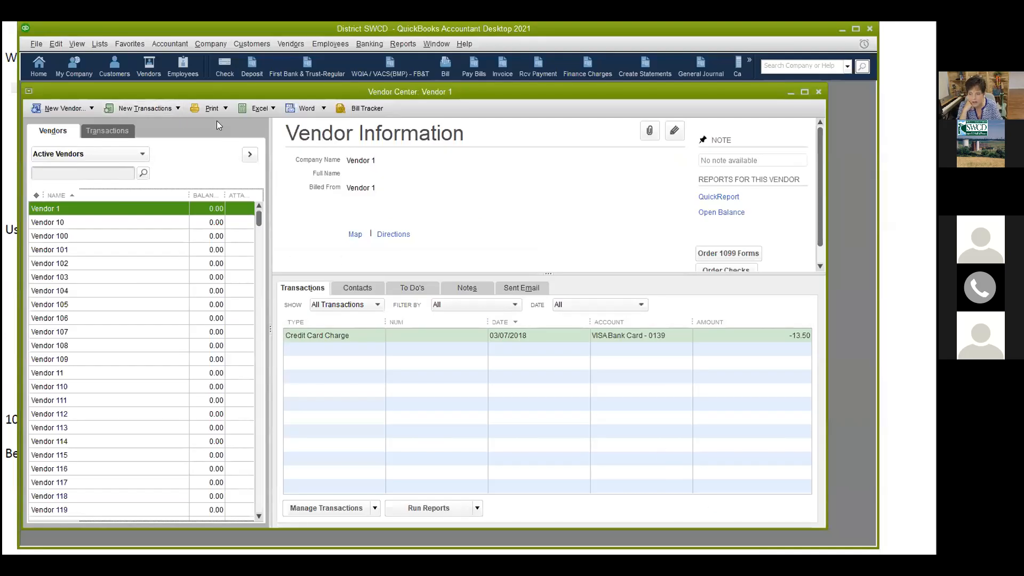
left_click(224, 64)
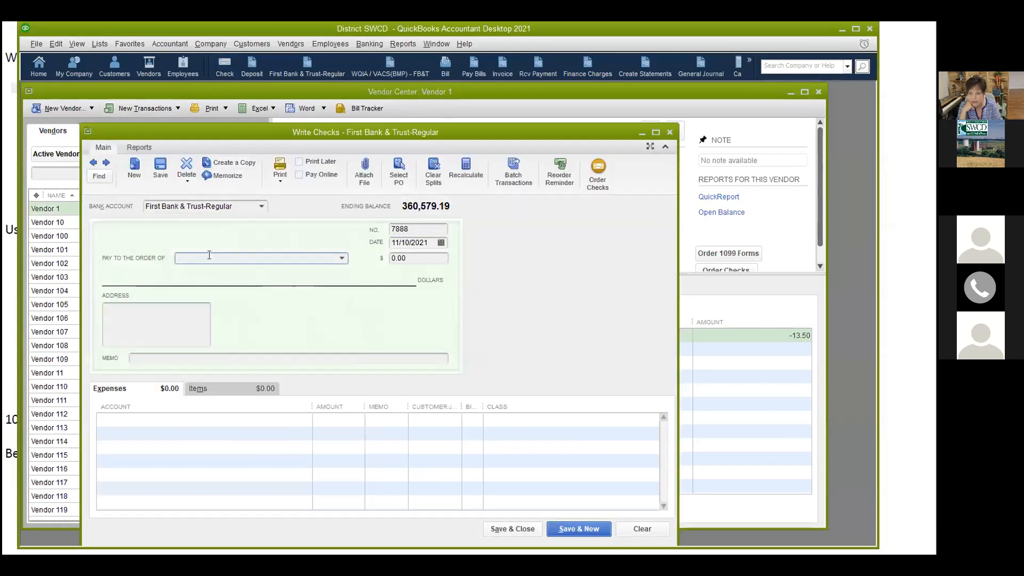
type("jane")
key("Tab")
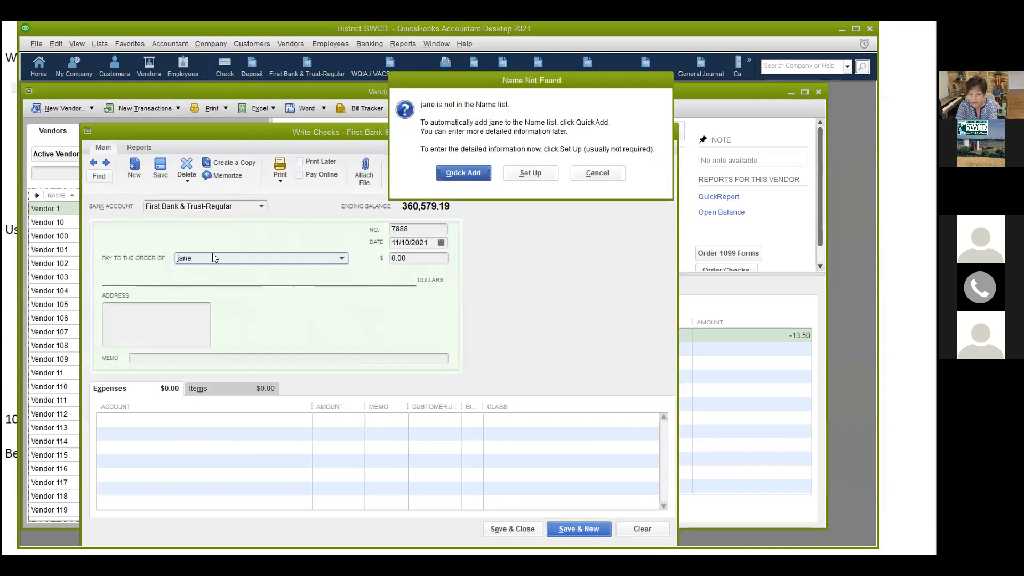
left_click(530, 173)
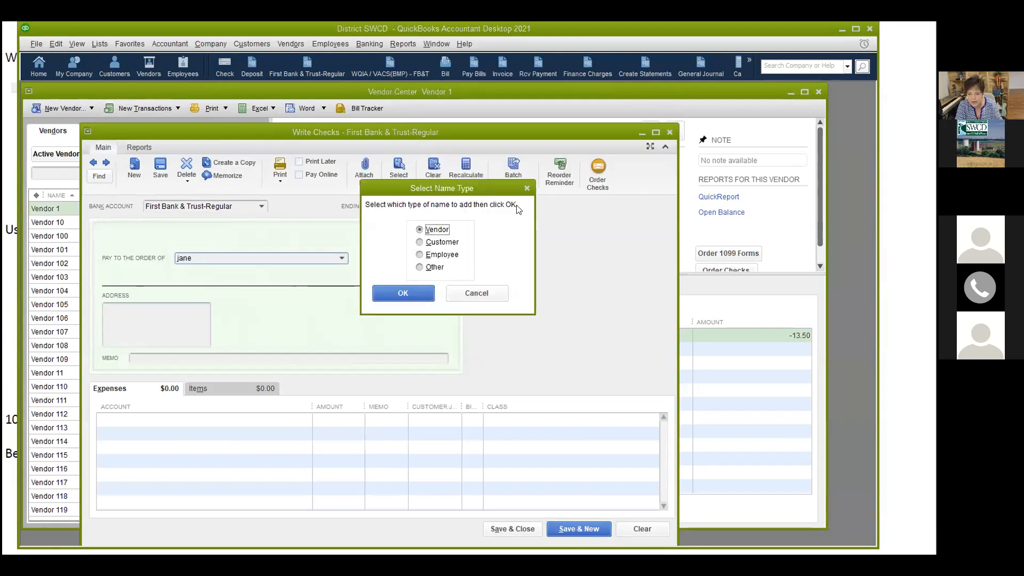
left_click(408, 294)
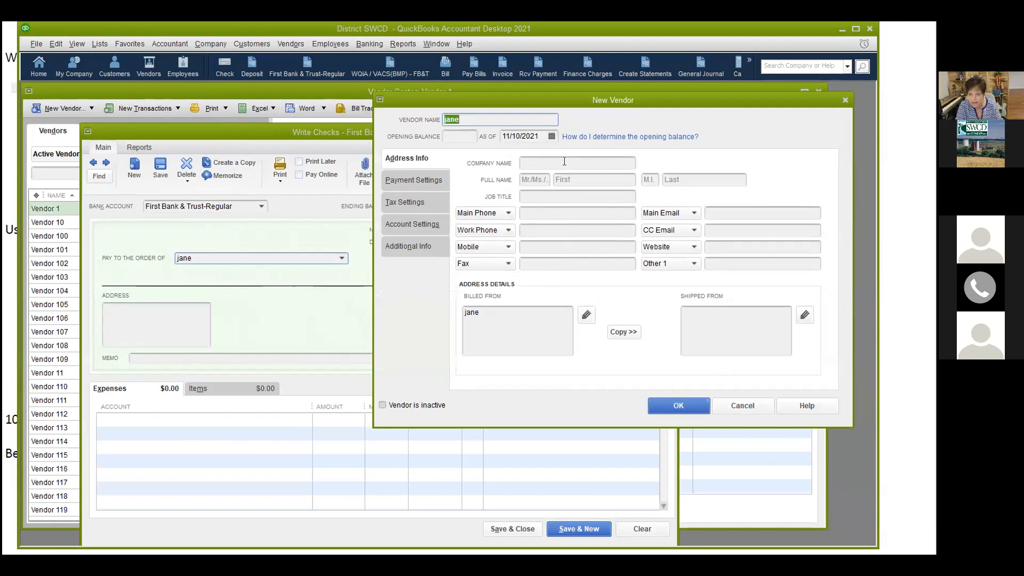
left_click(411, 202)
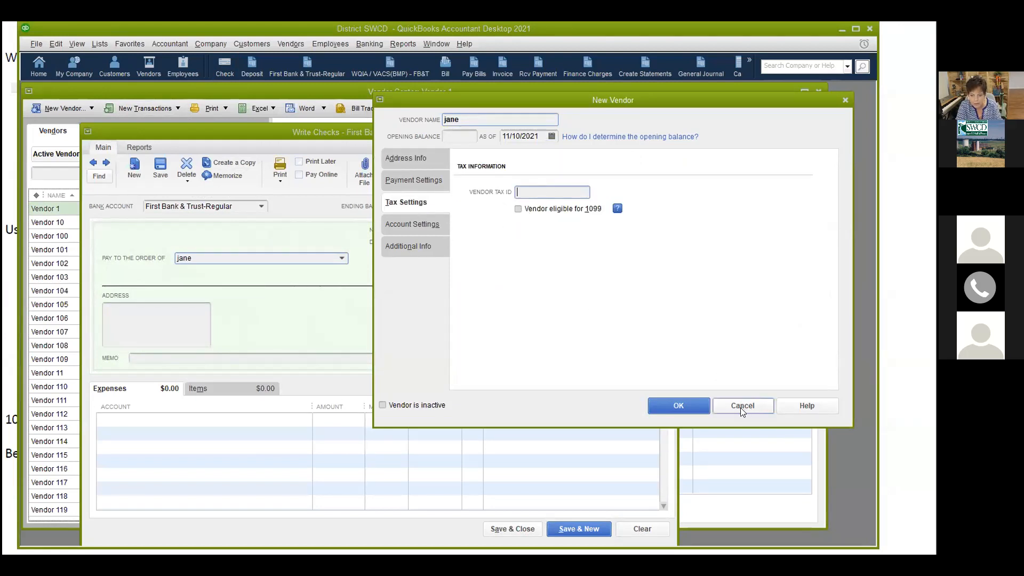
Step: Try prefilling an Office & General Admin Expense account for the new vendor, and discard both the vendor and the check
left_click(418, 227)
left_click(523, 212)
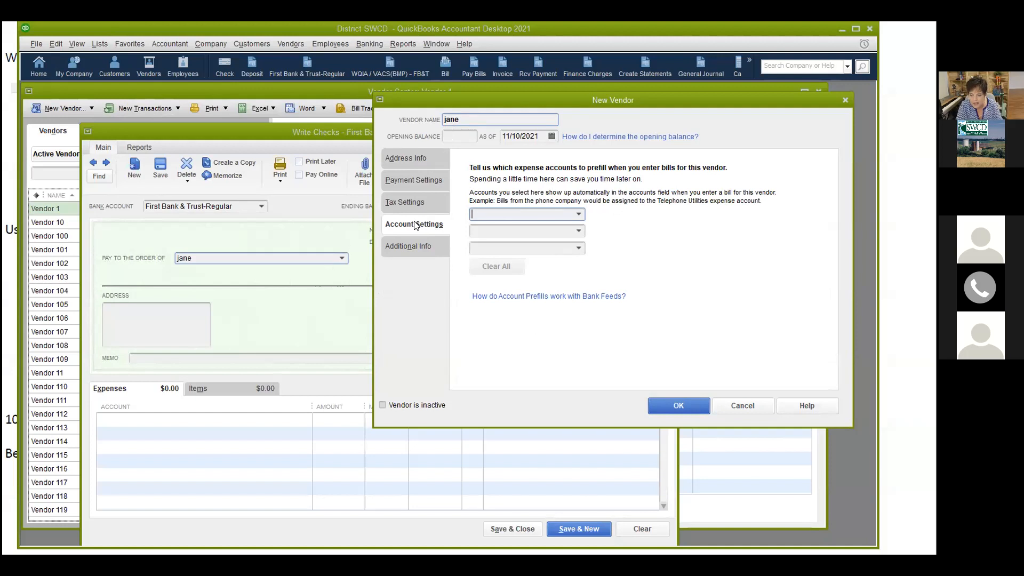
left_click(578, 215)
scroll(612, 372, "down", 5)
scroll(612, 372, "down", 10)
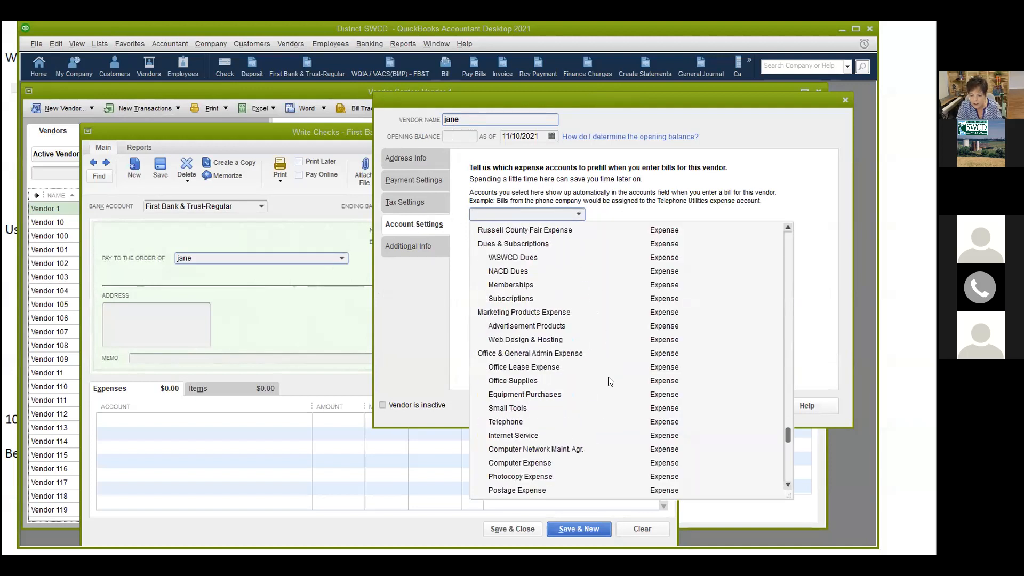
scroll(610, 381, "down", 3)
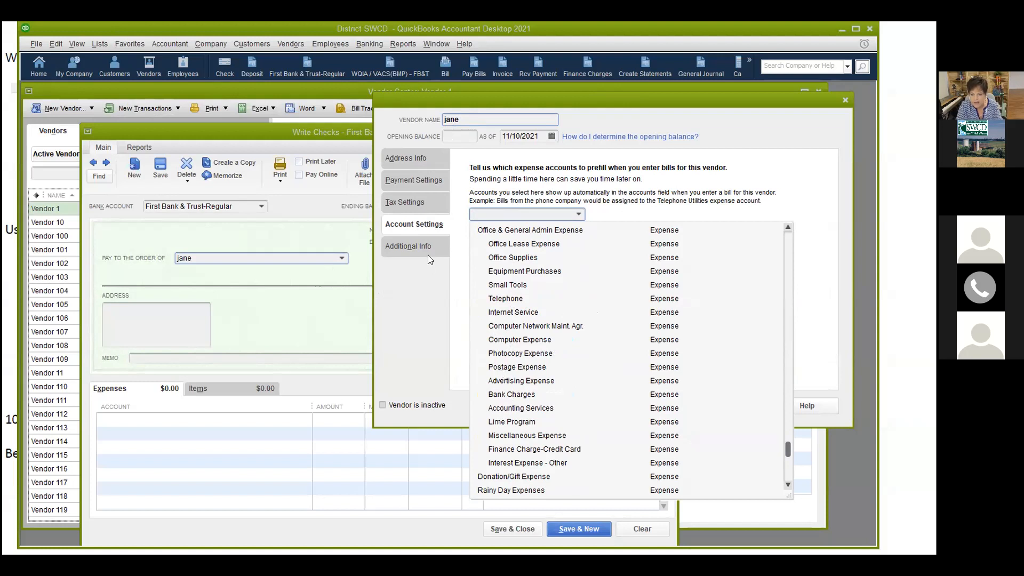
left_click(508, 407)
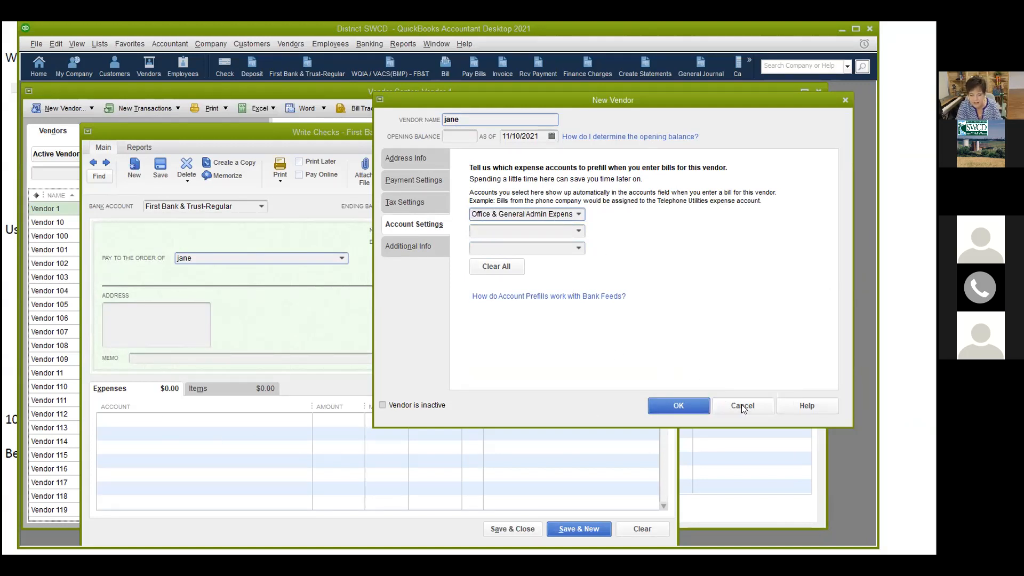
left_click(419, 160)
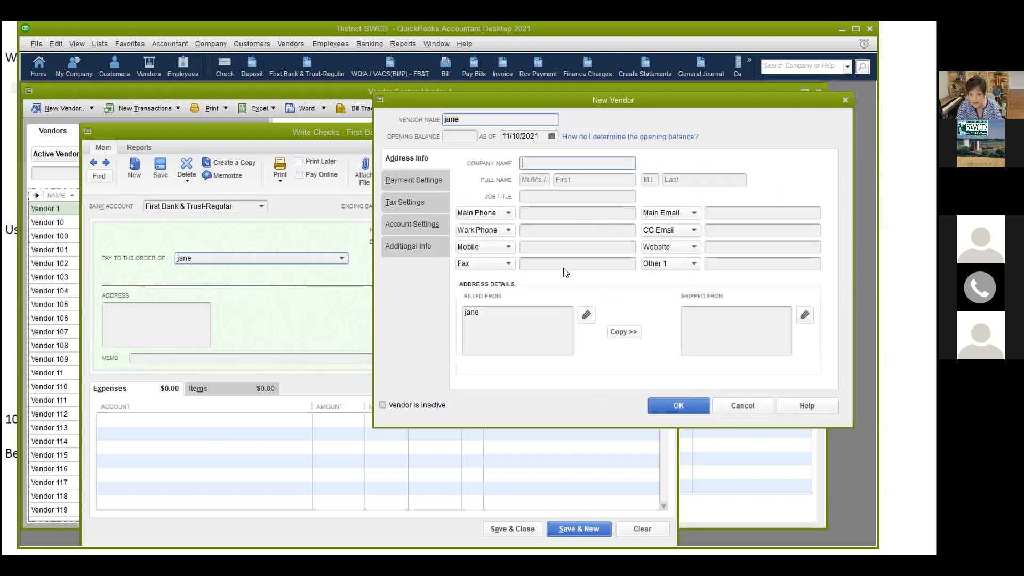
left_click(734, 405)
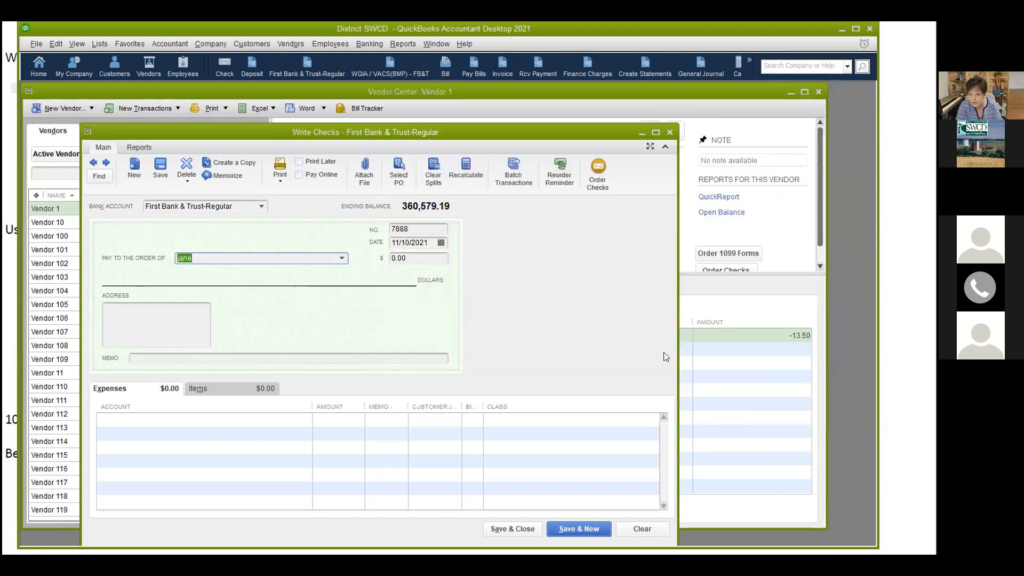
left_click(530, 129)
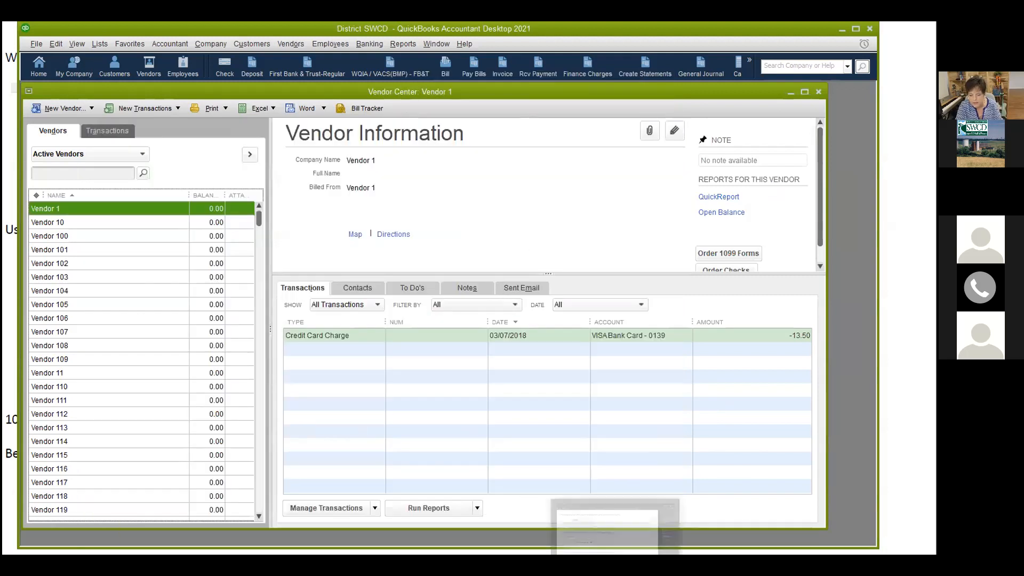
Step: Switch to the handout and read the Payments for 1099'G's report instructions and the sample VACS and Ag TMDL report
left_click(567, 526)
scroll(451, 451, "down", 4)
scroll(451, 449, "down", 9)
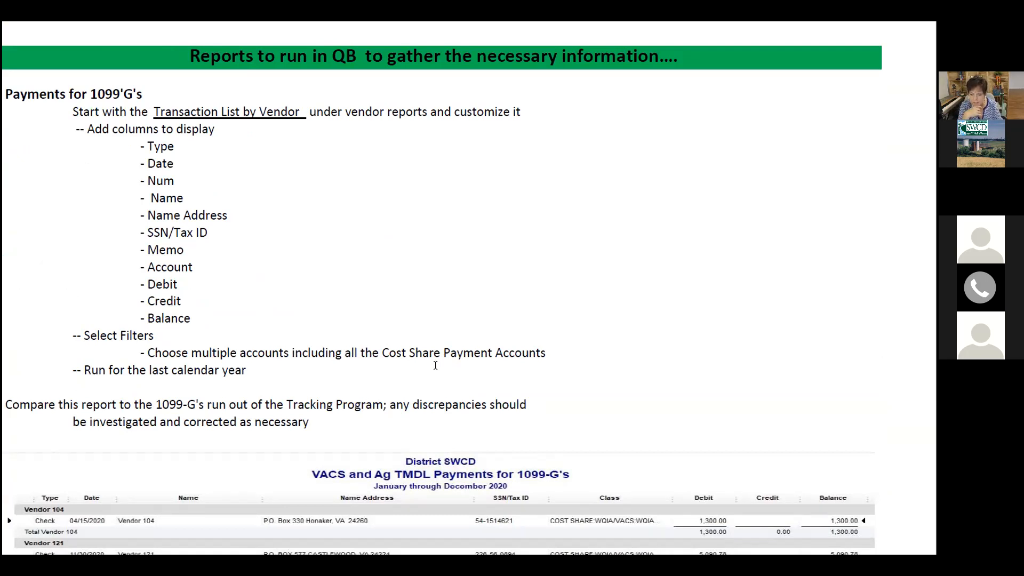
scroll(435, 365, "down", 1)
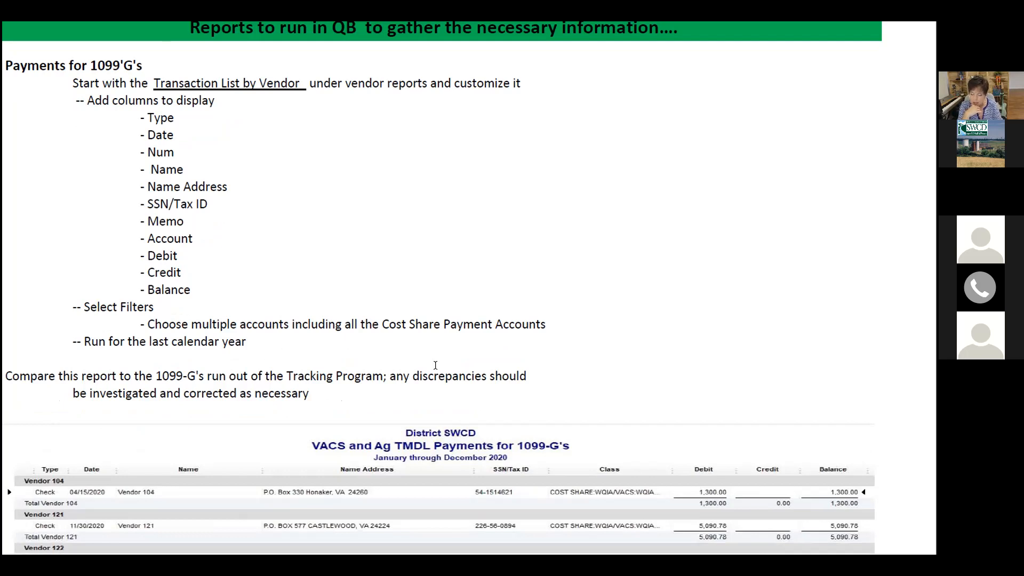
scroll(435, 365, "down", 2)
scroll(436, 366, "up", 1)
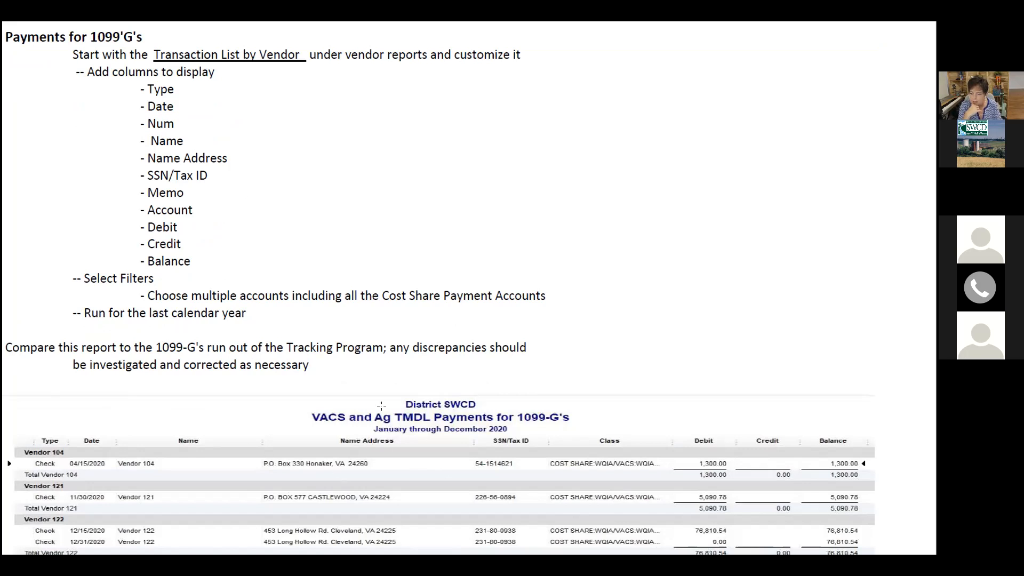
scroll(417, 458, "down", 2)
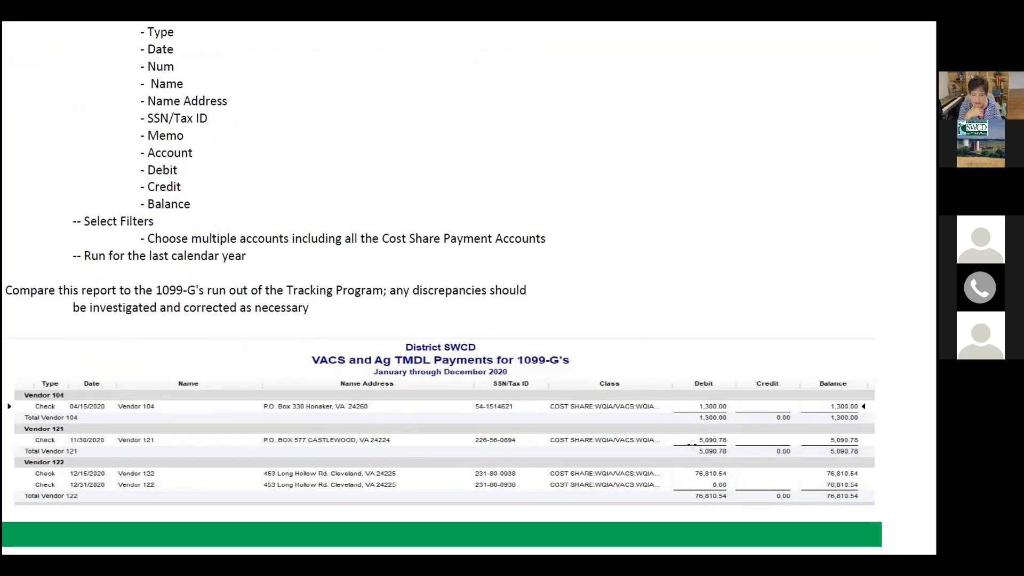
scroll(688, 458, "down", 1)
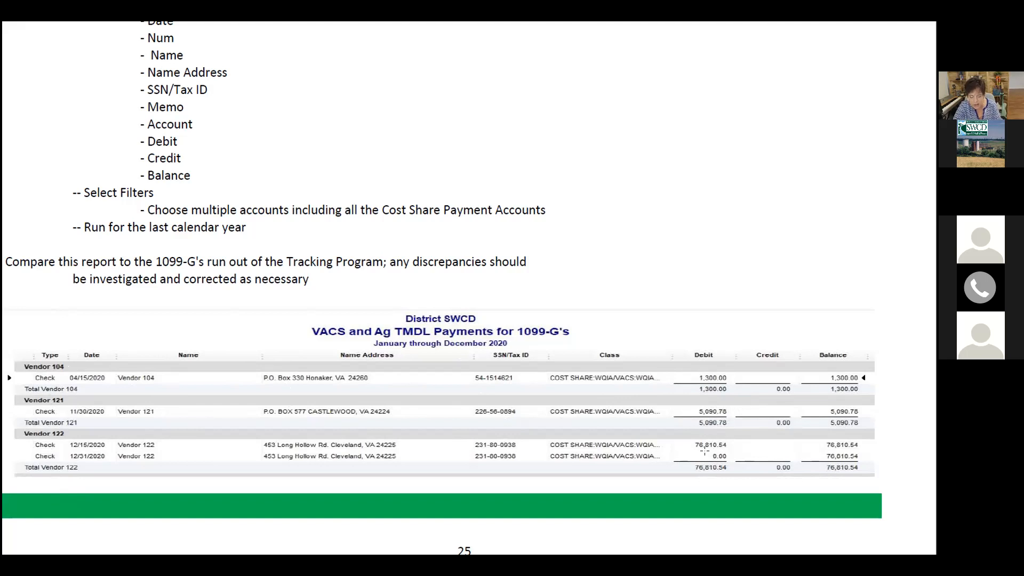
scroll(704, 448, "down", 1)
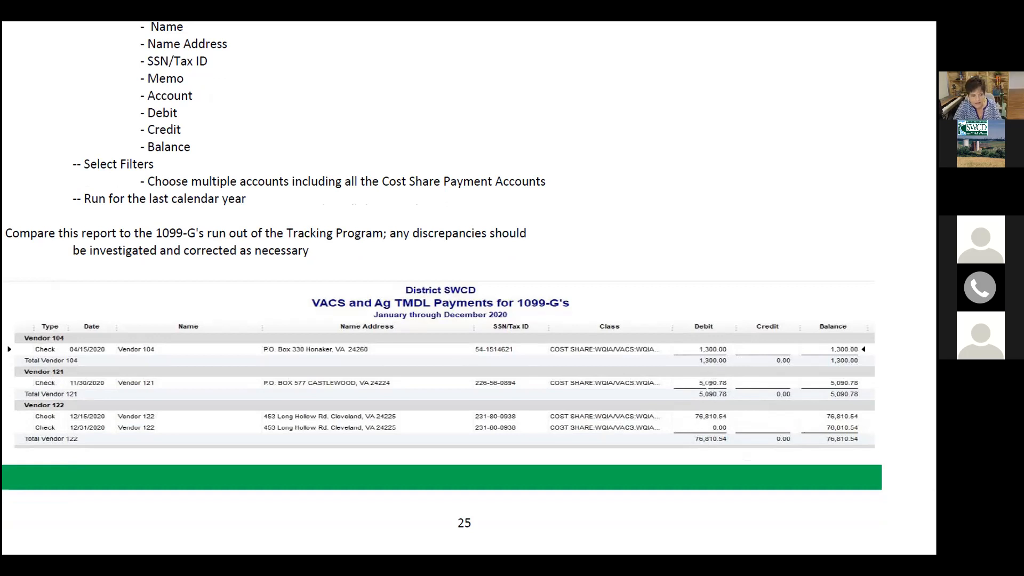
scroll(707, 384, "up", 4)
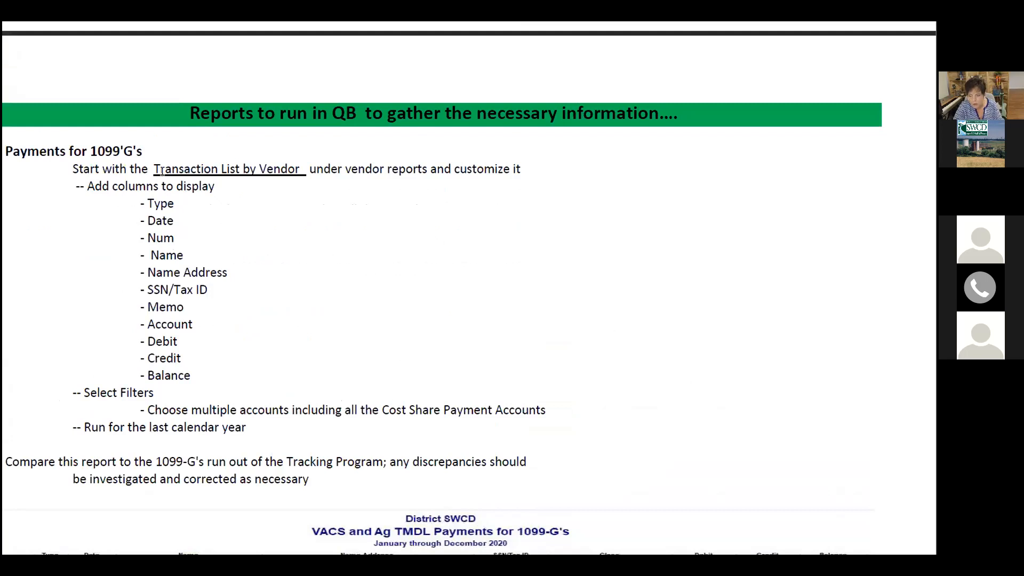
scroll(376, 257, "down", 2)
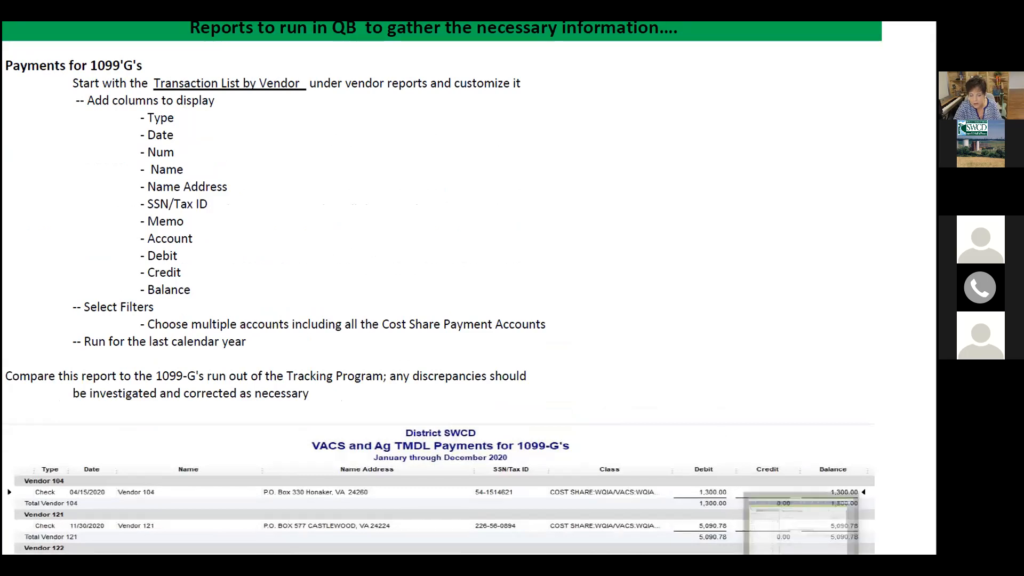
Step: Switch to QuickBooks and look through the memorized report groups for the 1099-G Report under Adams & Co Reports
key("alt+Tab")
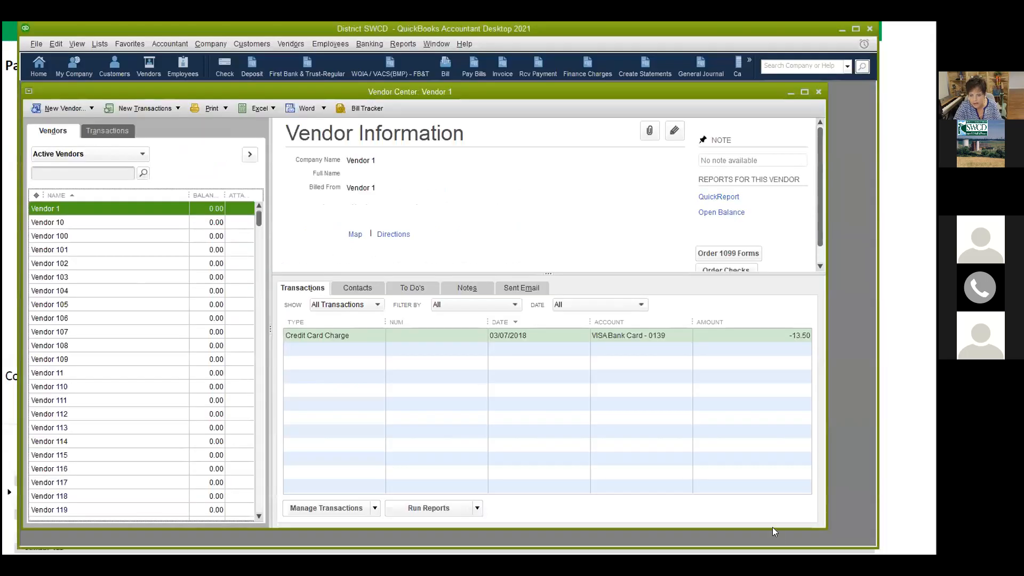
left_click(404, 44)
mouse_move(493, 75)
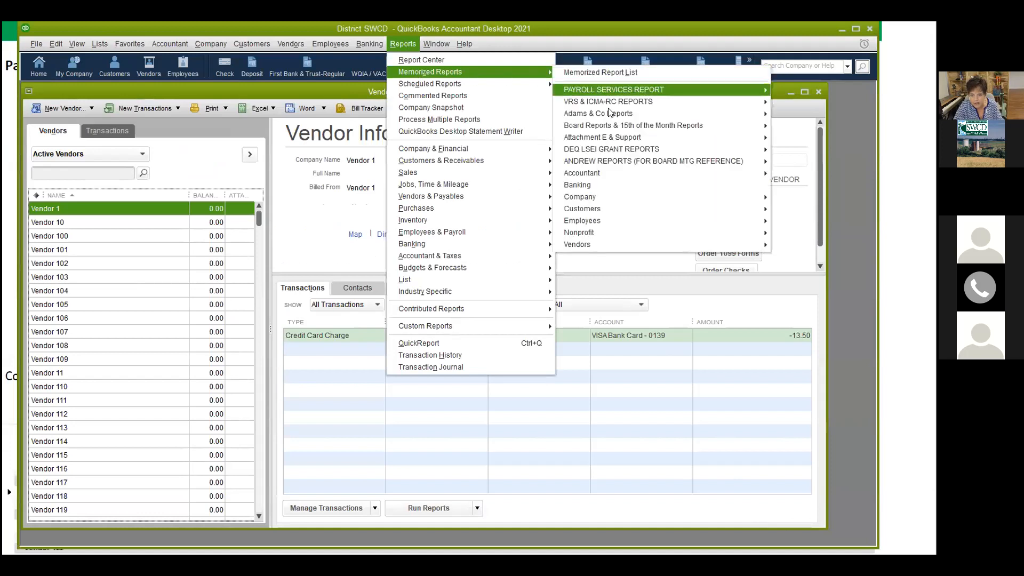
mouse_move(622, 150)
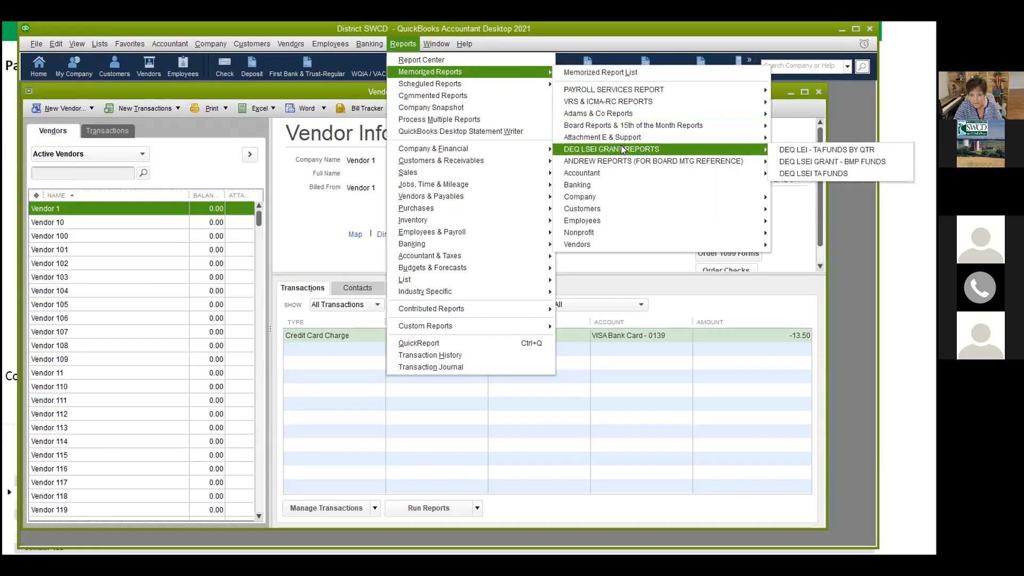
mouse_move(759, 127)
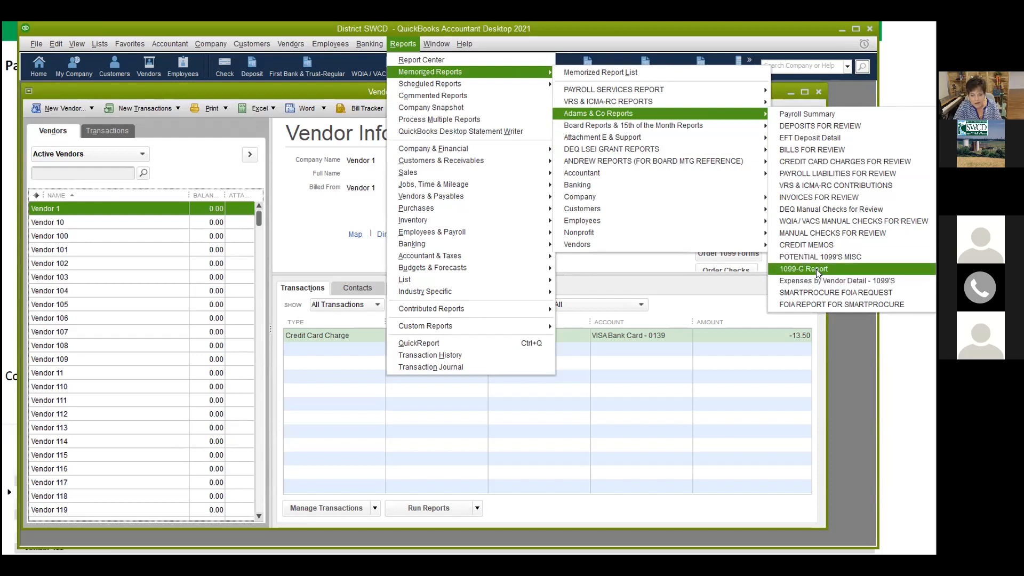
left_click(853, 351)
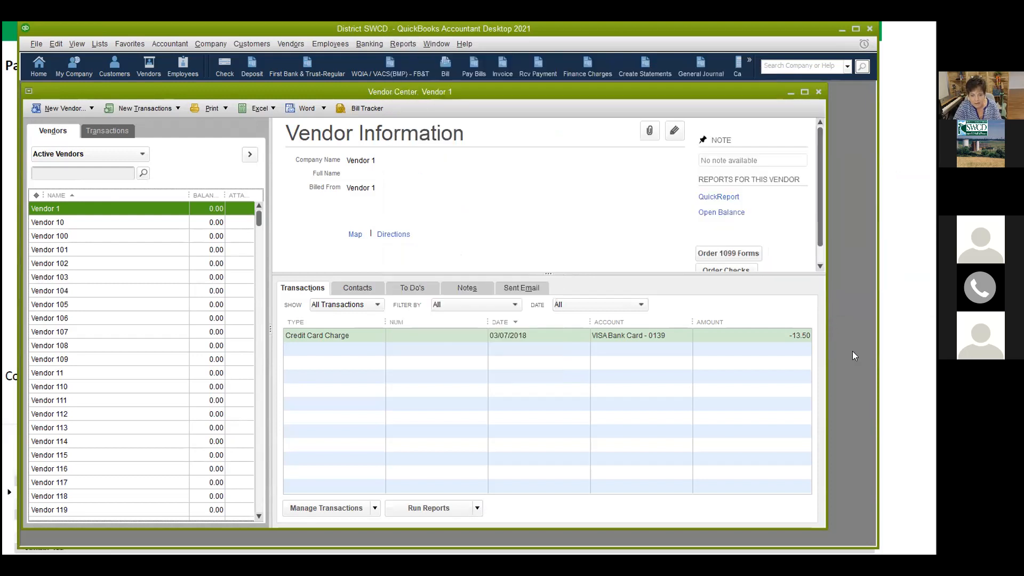
Step: Close the Vendor Center, open the Transaction List by Vendor report and move its window toward the middle of the workspace
right_click(819, 159)
left_click(817, 92)
left_click(817, 91)
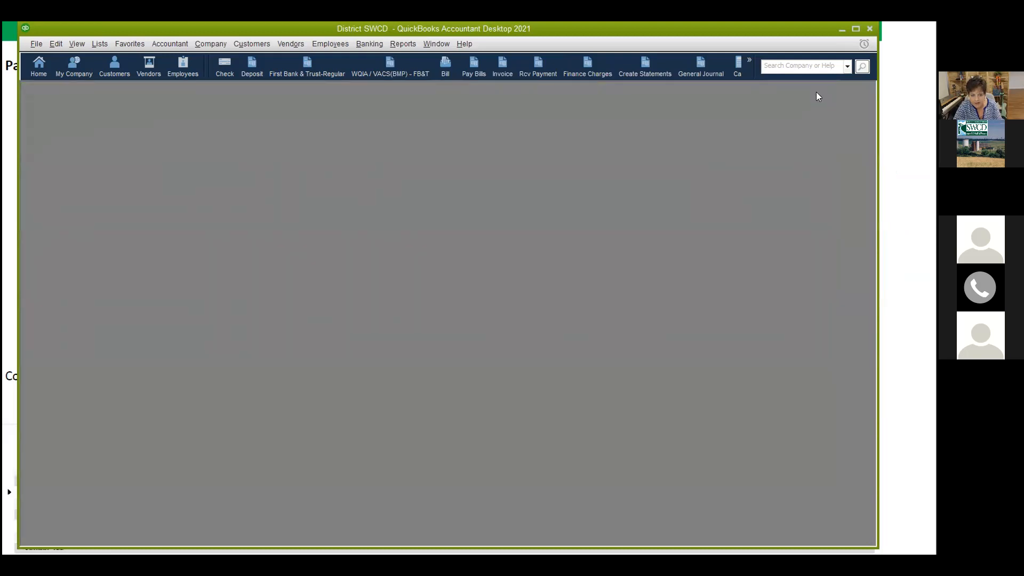
left_click(407, 45)
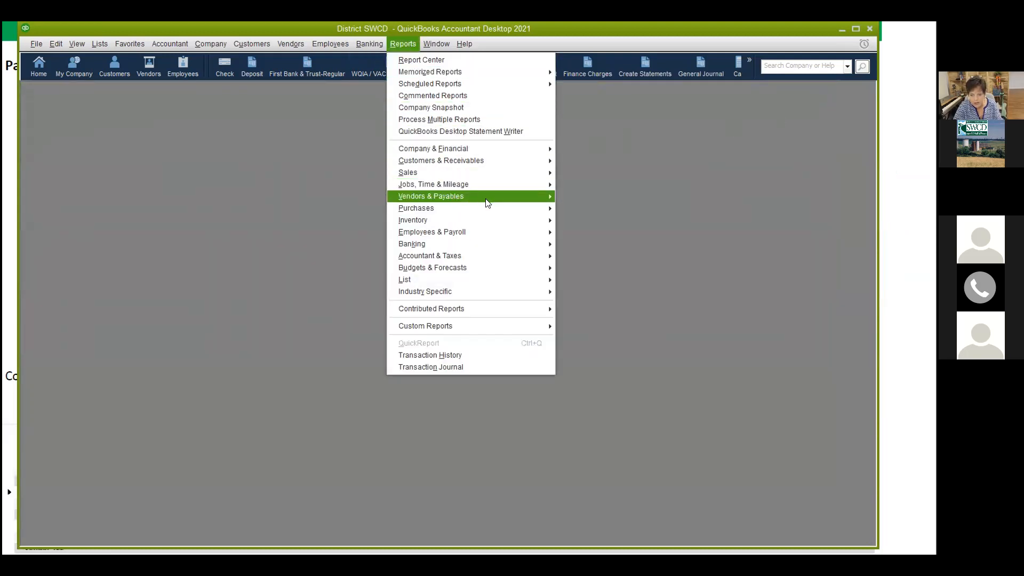
mouse_move(552, 197)
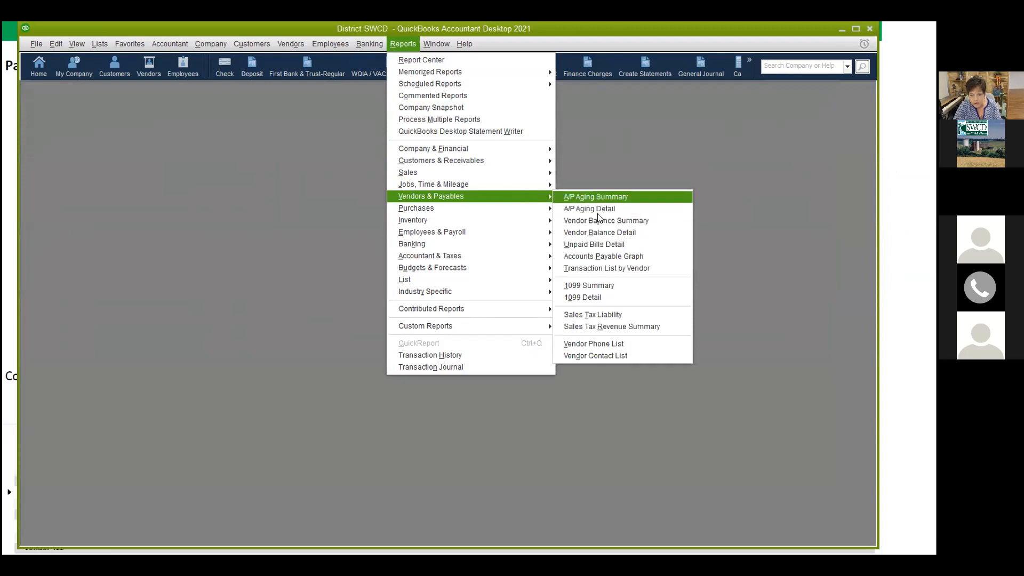
left_click(628, 269)
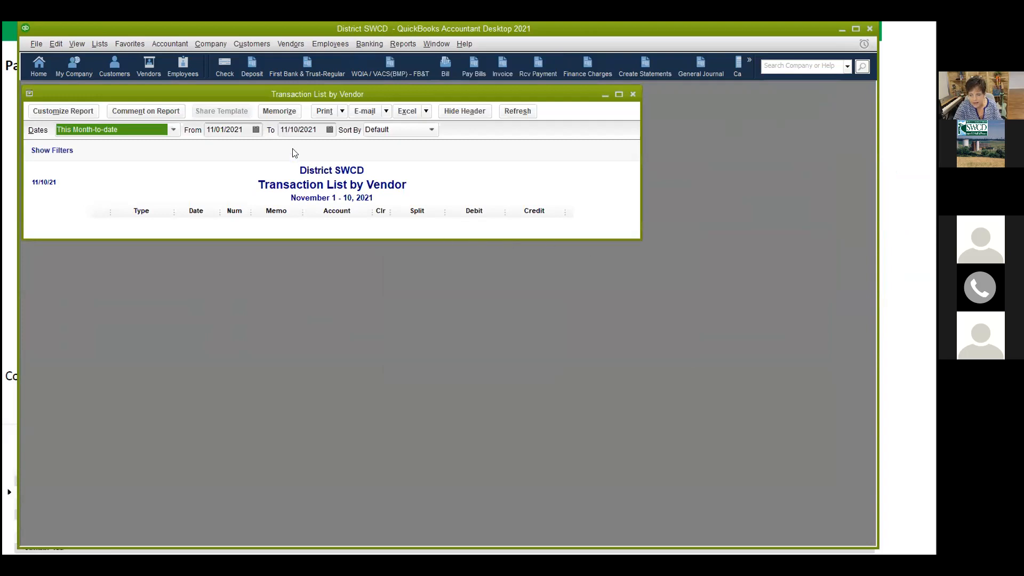
left_click_drag(253, 94, 387, 140)
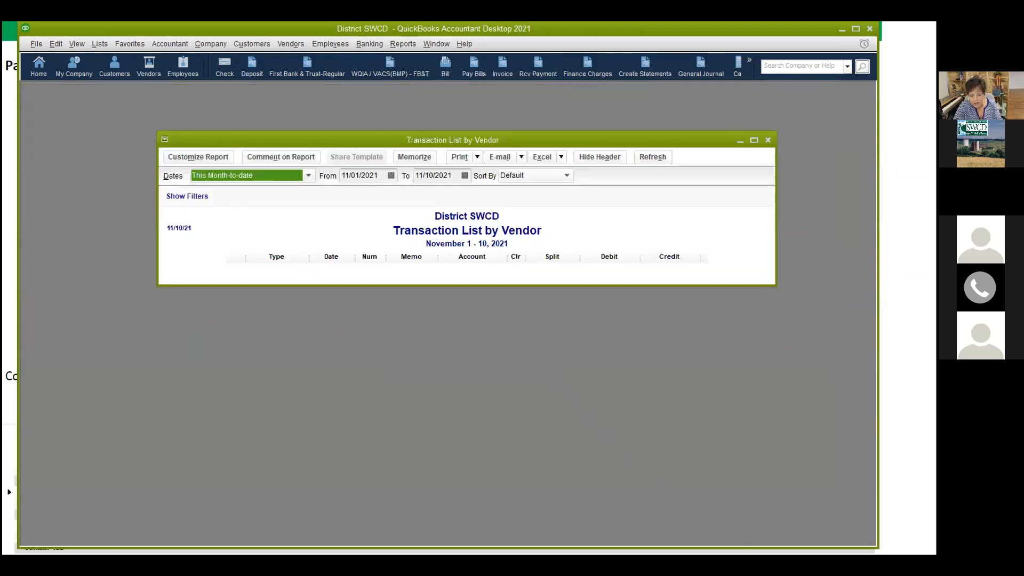
Step: Recheck the 1099-G column list in the handout, and try customizing the Transaction List by Vendor report in QuickBooks before cancelling
left_click(763, 560)
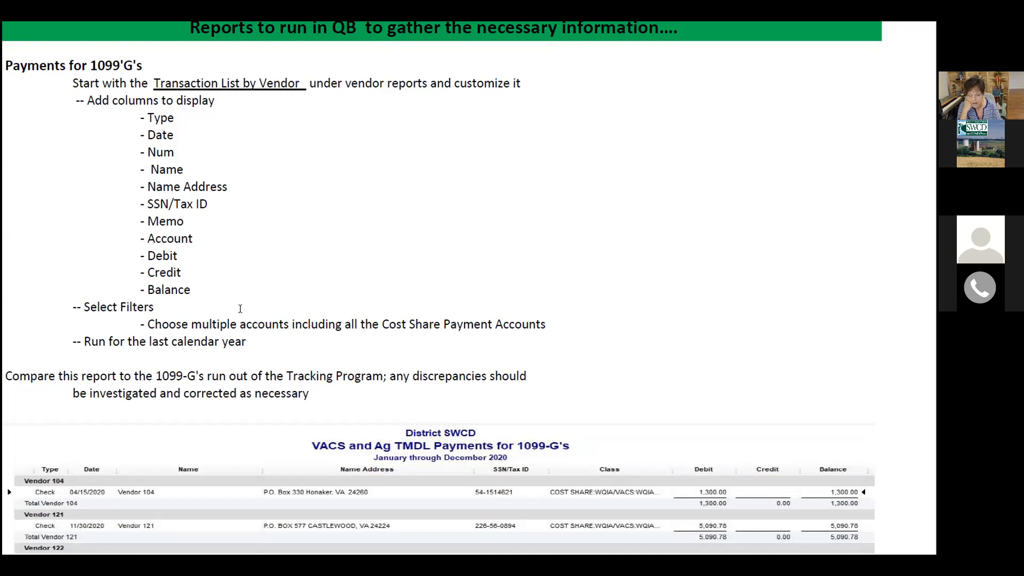
key("alt+Tab")
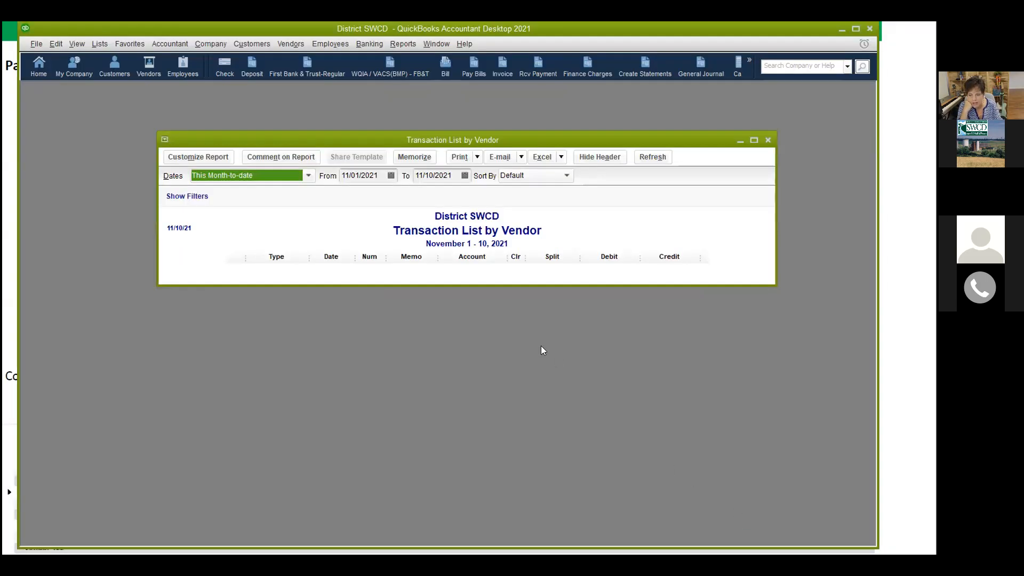
left_click(204, 158)
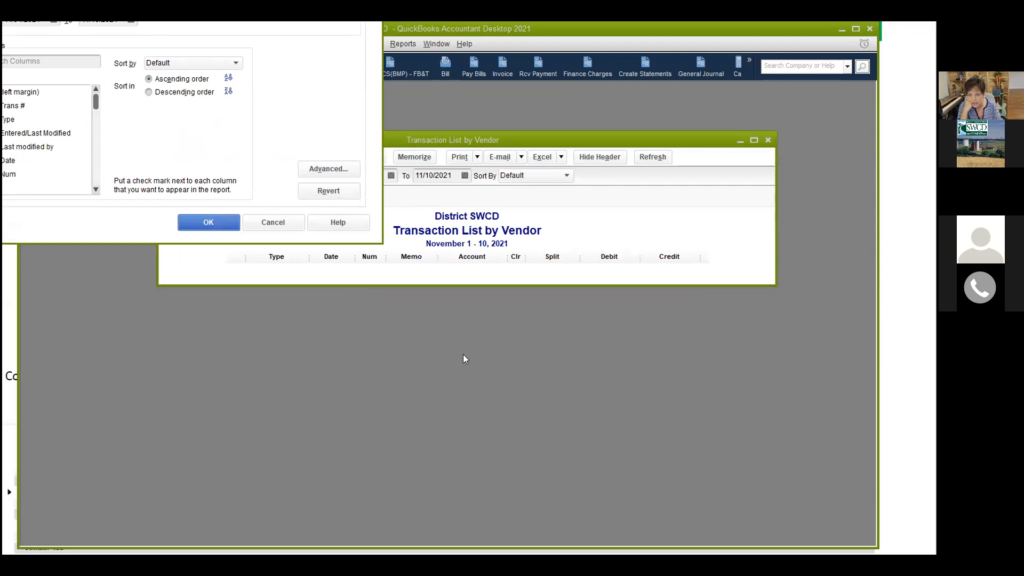
left_click(273, 224)
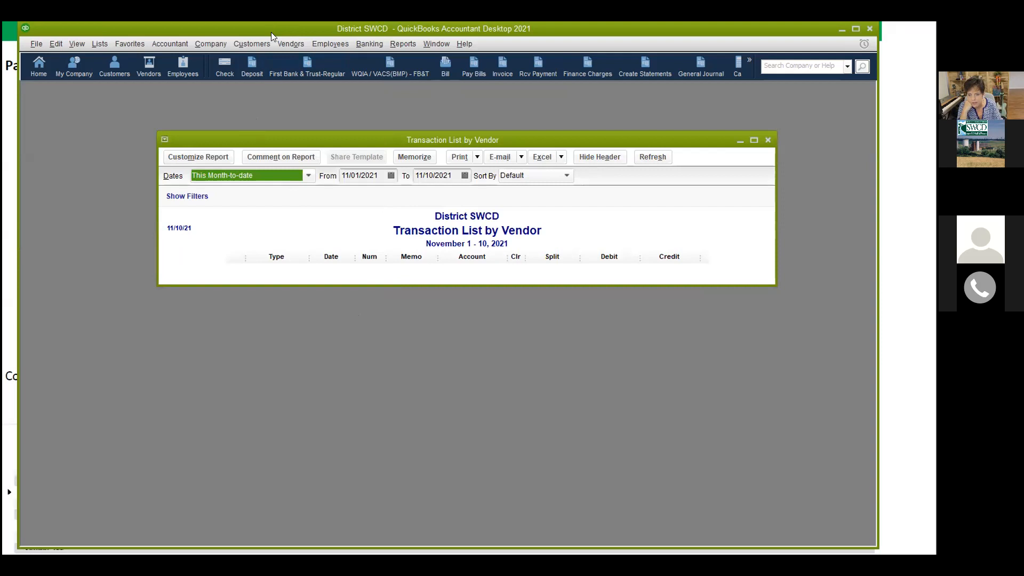
left_click_drag(271, 32, 556, 112)
left_click(485, 243)
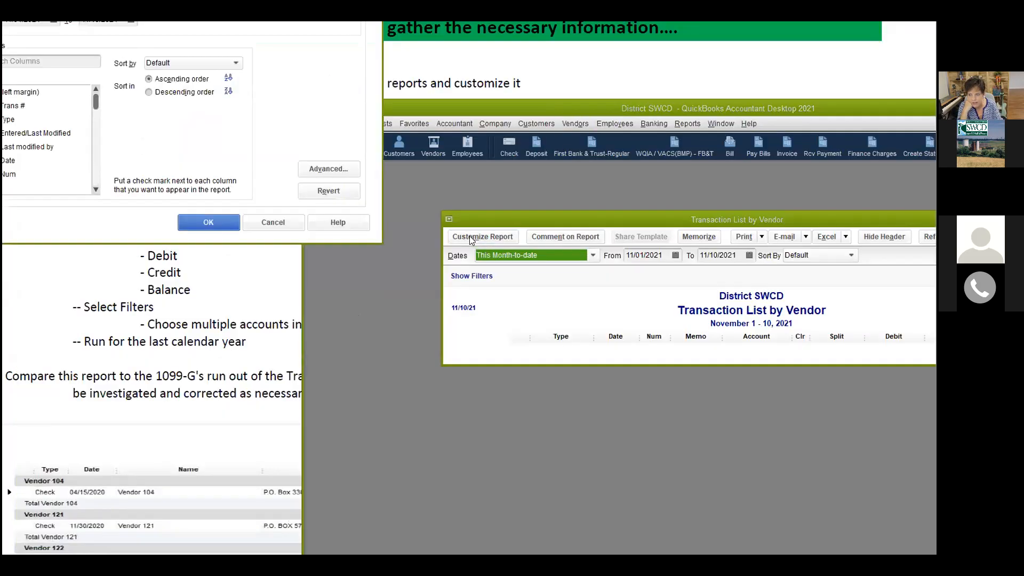
left_click_drag(160, 3, 162, 4)
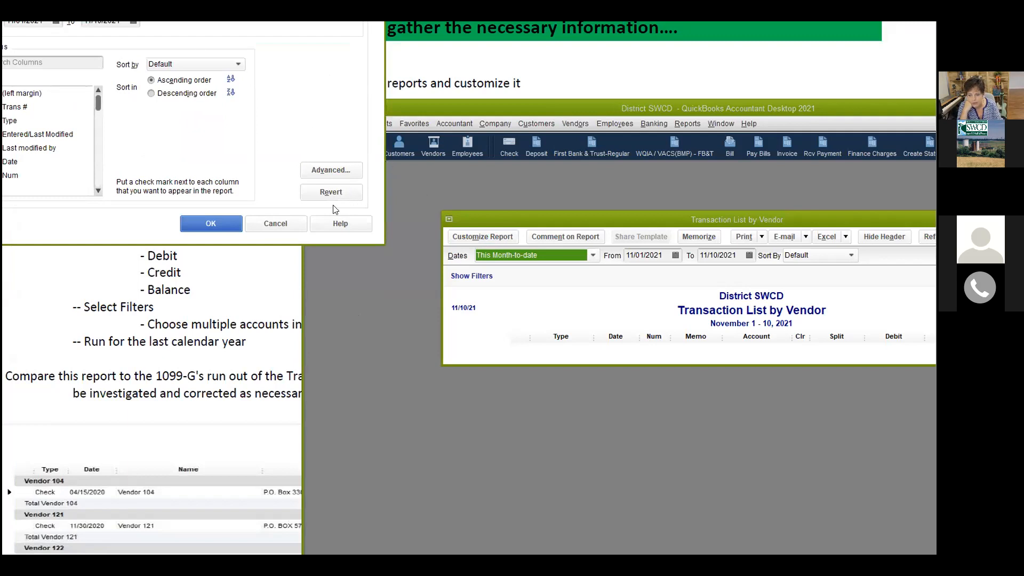
left_click(269, 224)
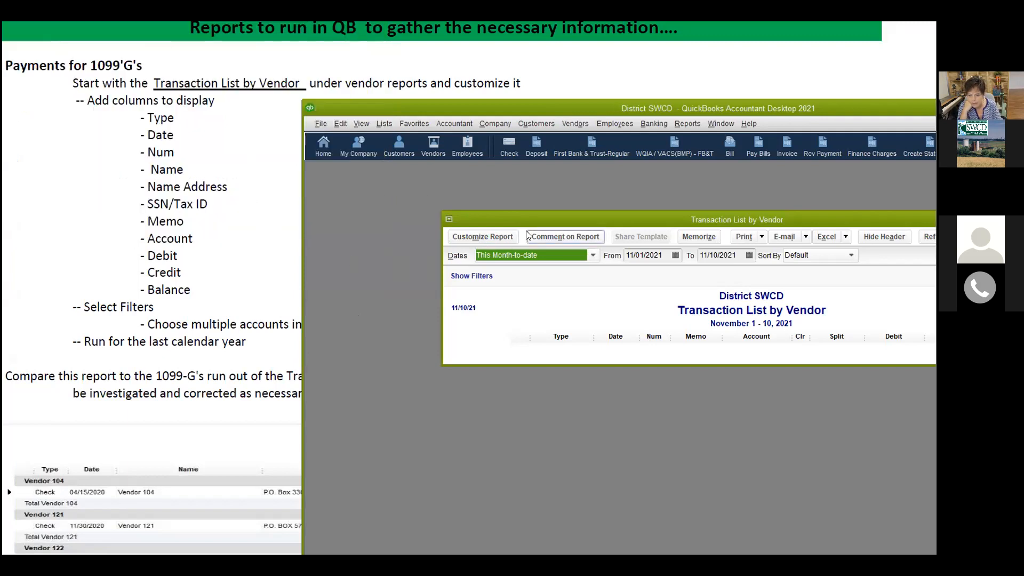
Step: Reposition QuickBooks, reopen the Transaction List by Vendor customization in full view, and add the Name Address, Name and Source Name columns
left_click_drag(489, 104, 594, 196)
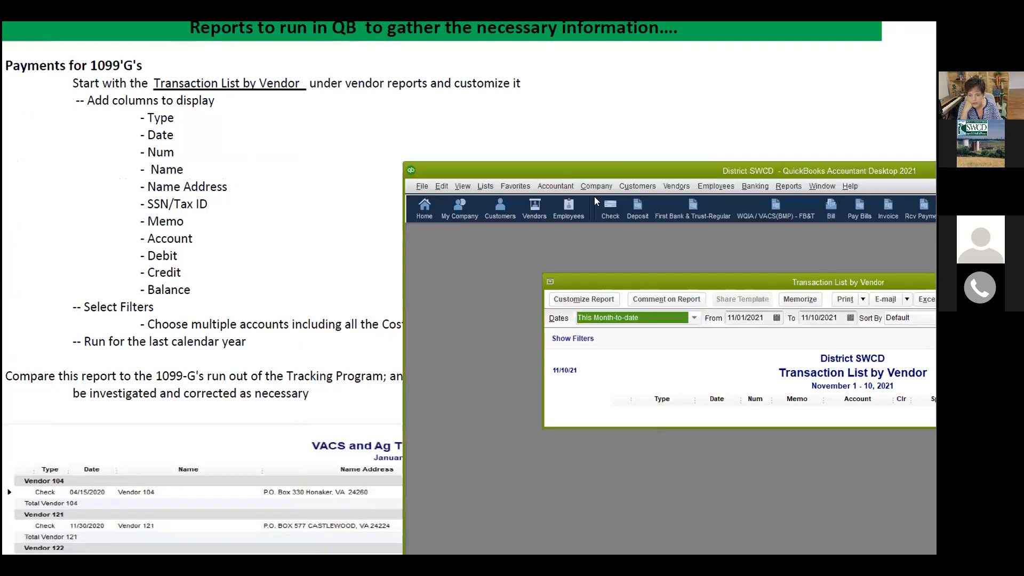
left_click(581, 301)
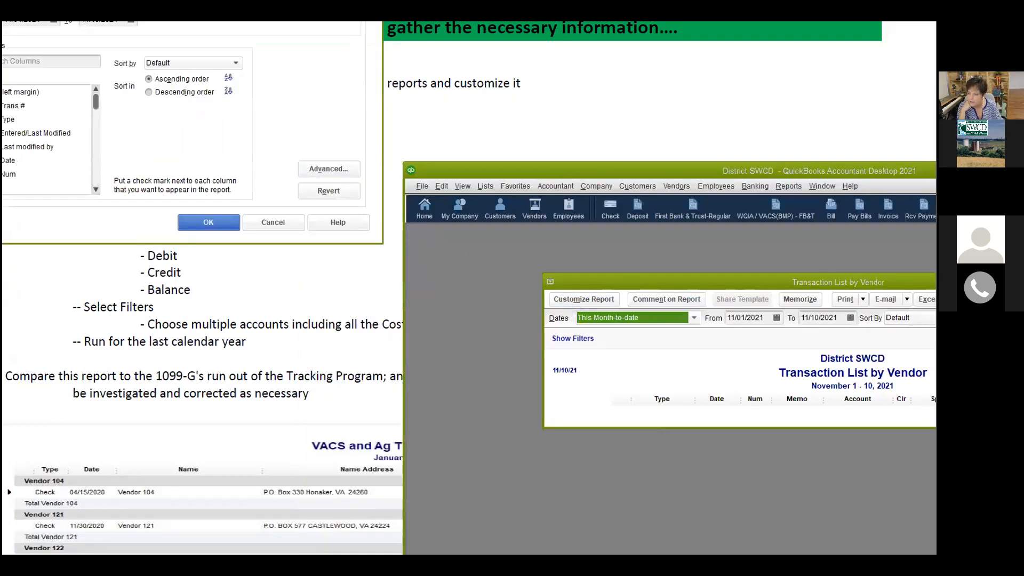
left_click_drag(141, 80, 142, 81)
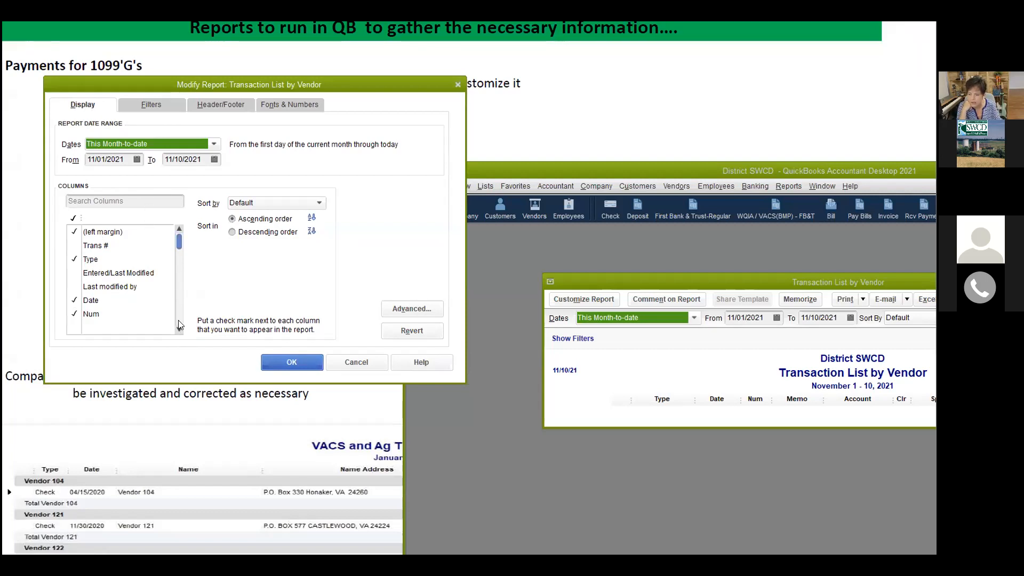
scroll(179, 324, "down", 4)
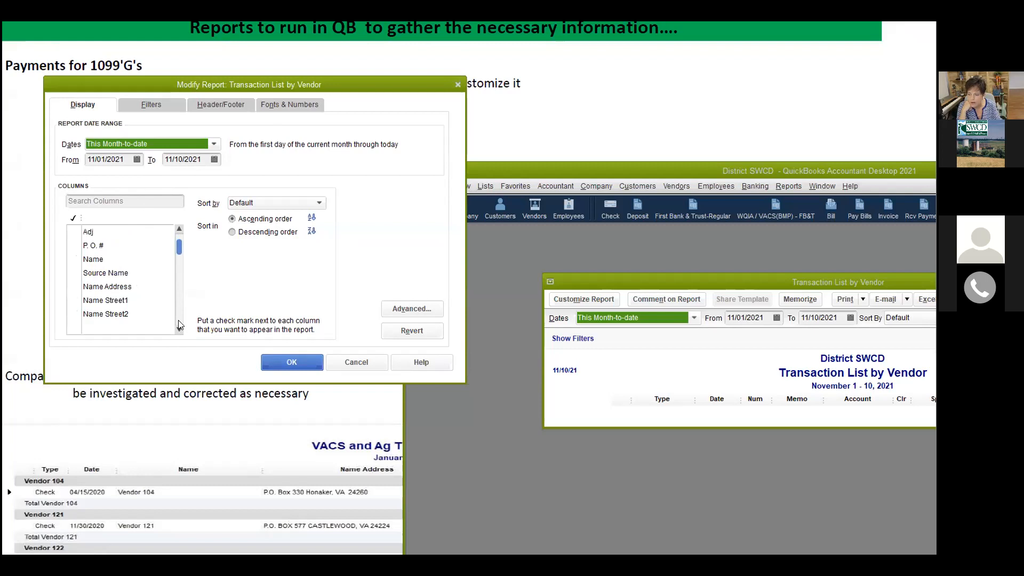
left_click(74, 288)
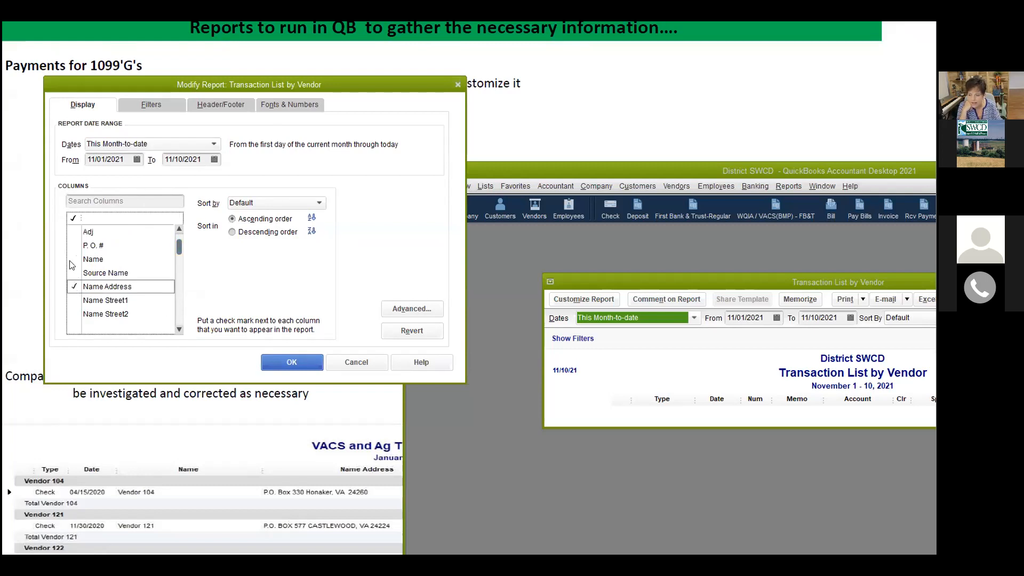
left_click(72, 259)
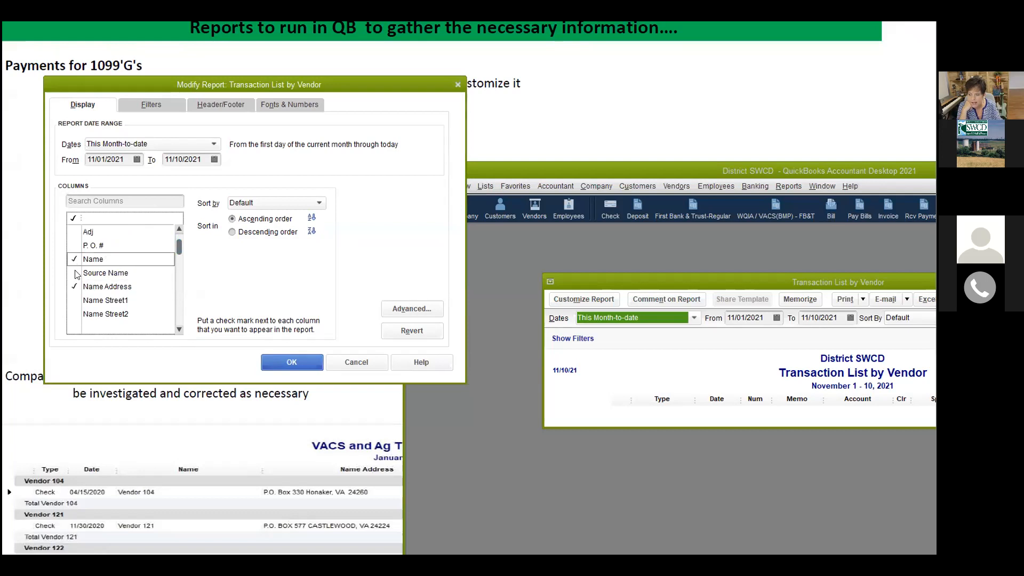
left_click(75, 274)
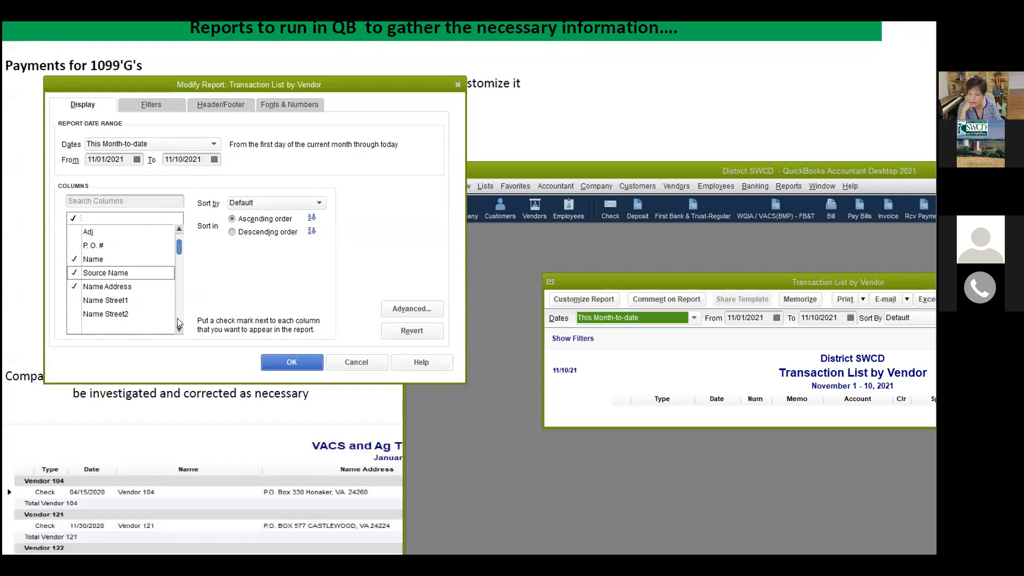
Step: Add the SSN/Tax ID column to the report and remove the Split column
scroll(176, 316, "down", 5)
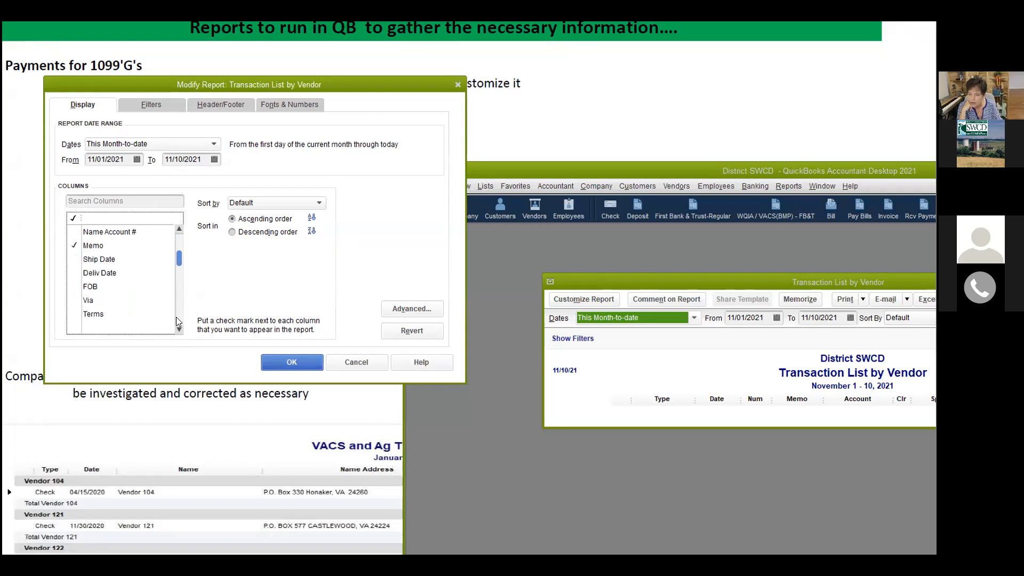
scroll(176, 317, "down", 5)
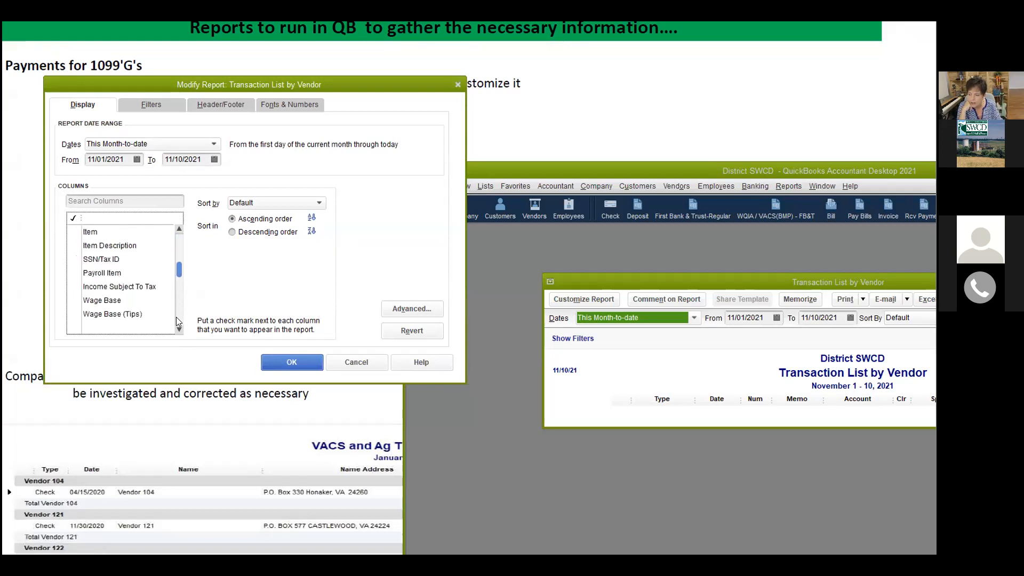
left_click(90, 261)
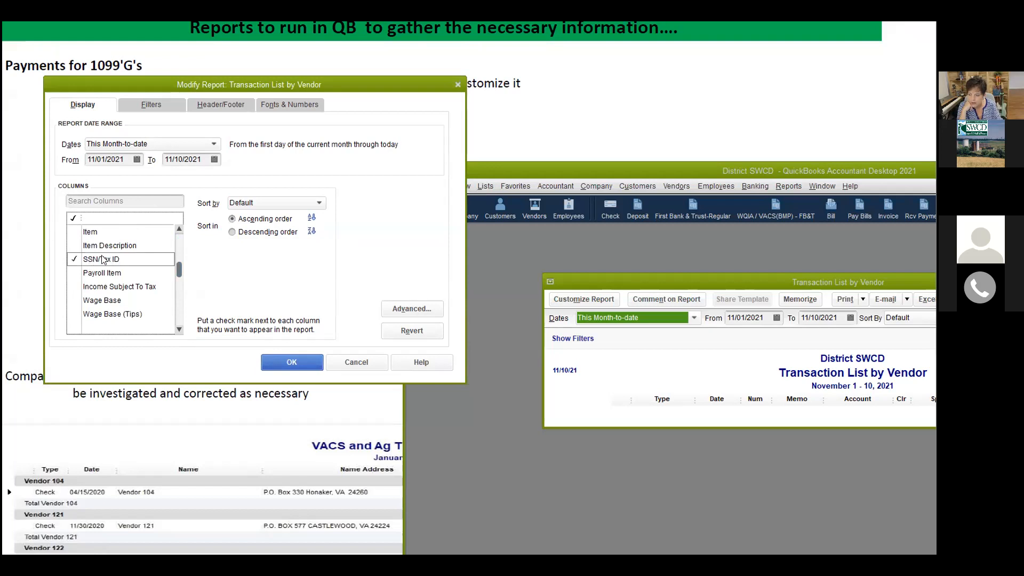
scroll(179, 319, "down", 5)
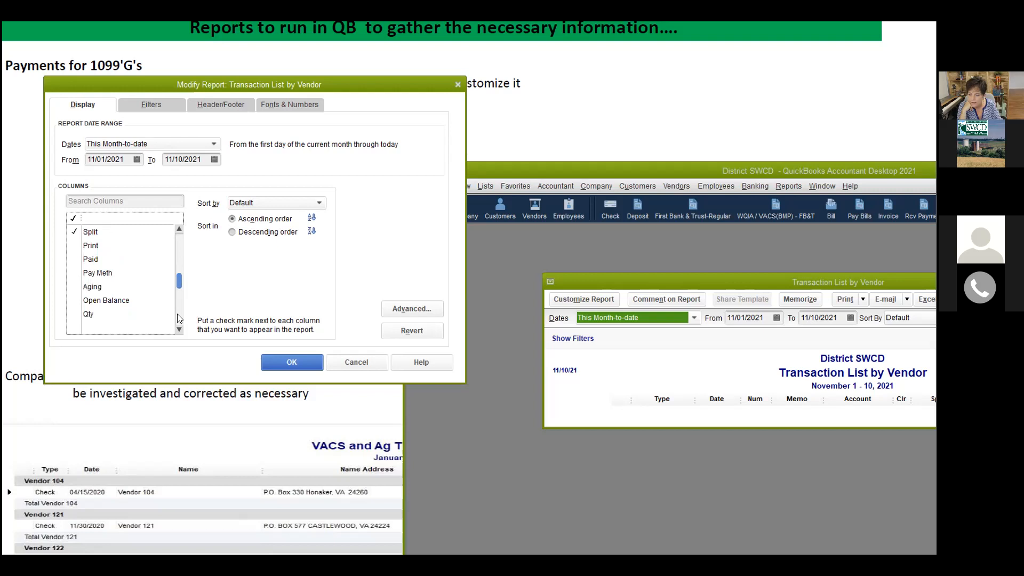
left_click(75, 233)
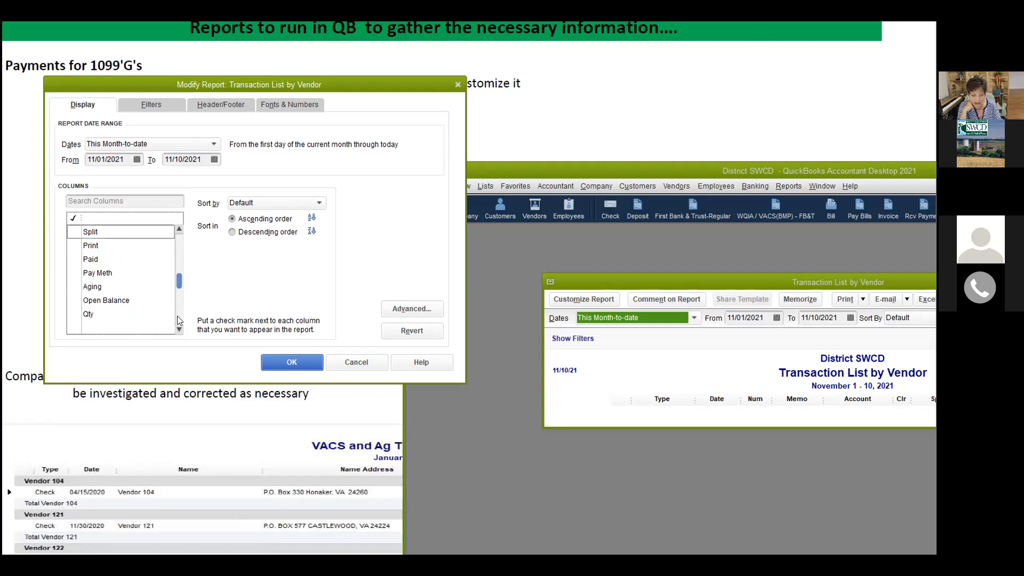
Step: Look through the remaining column choices, recheck the handout's column list, and search the columns for "bal" before clearing the search
scroll(177, 318, "down", 3)
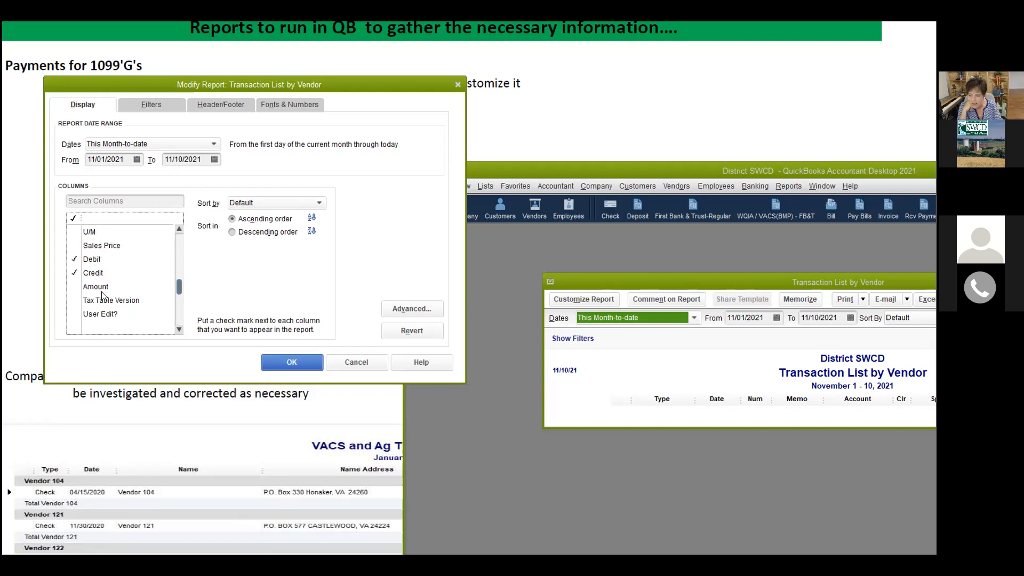
scroll(178, 319, "down", 3)
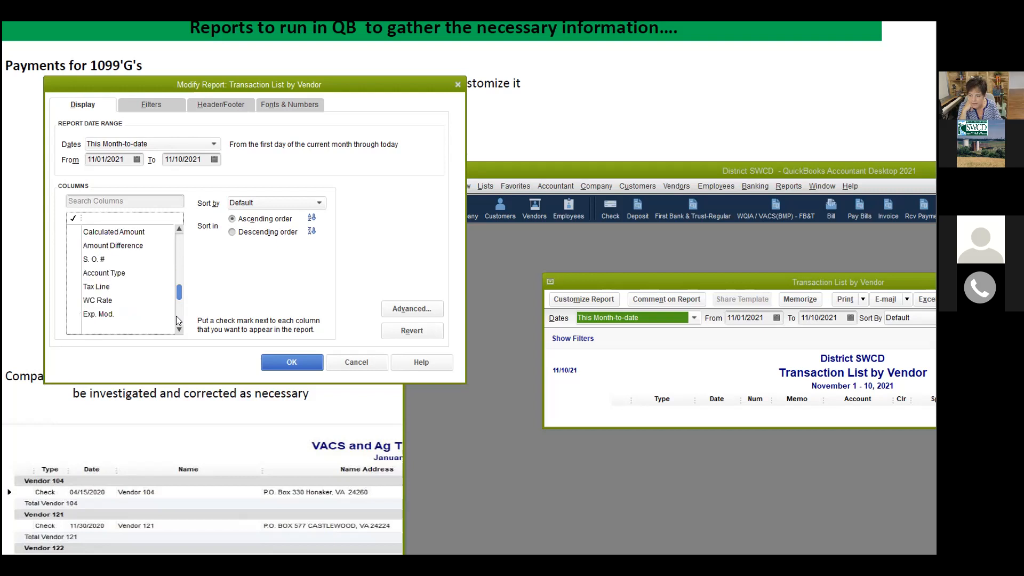
scroll(176, 318, "down", 3)
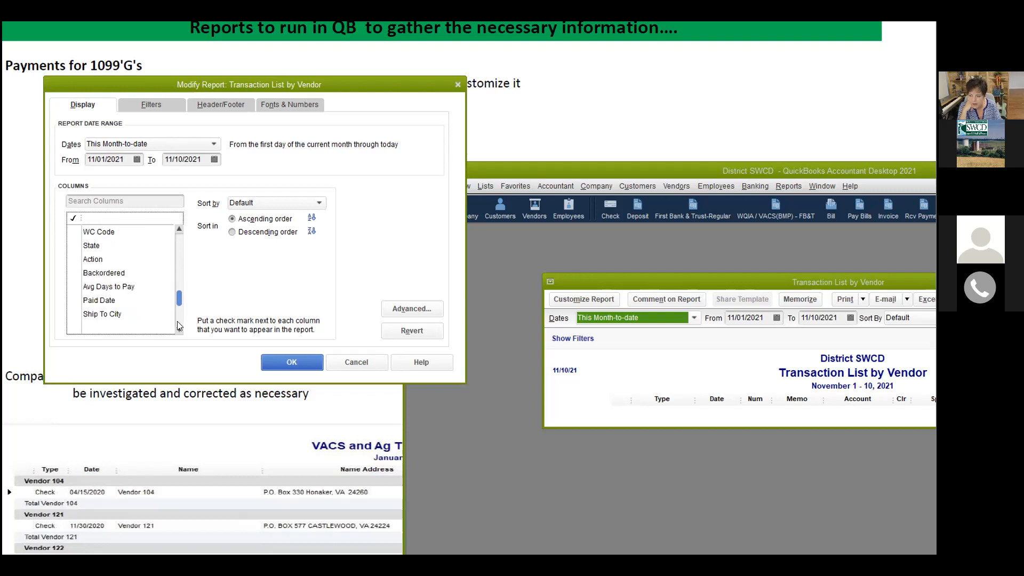
scroll(177, 321, "down", 3)
scroll(178, 321, "down", 3)
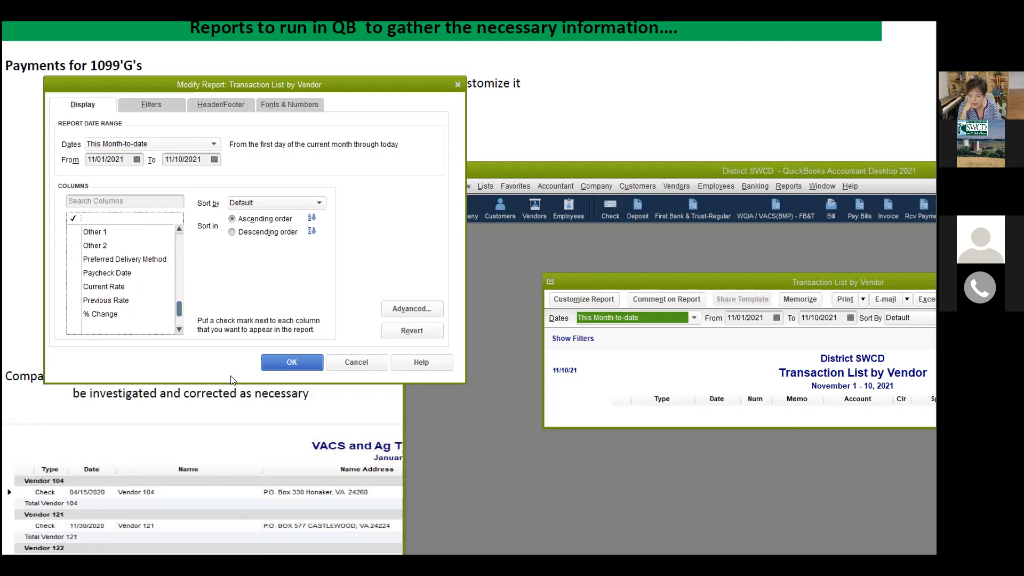
key("alt+Tab")
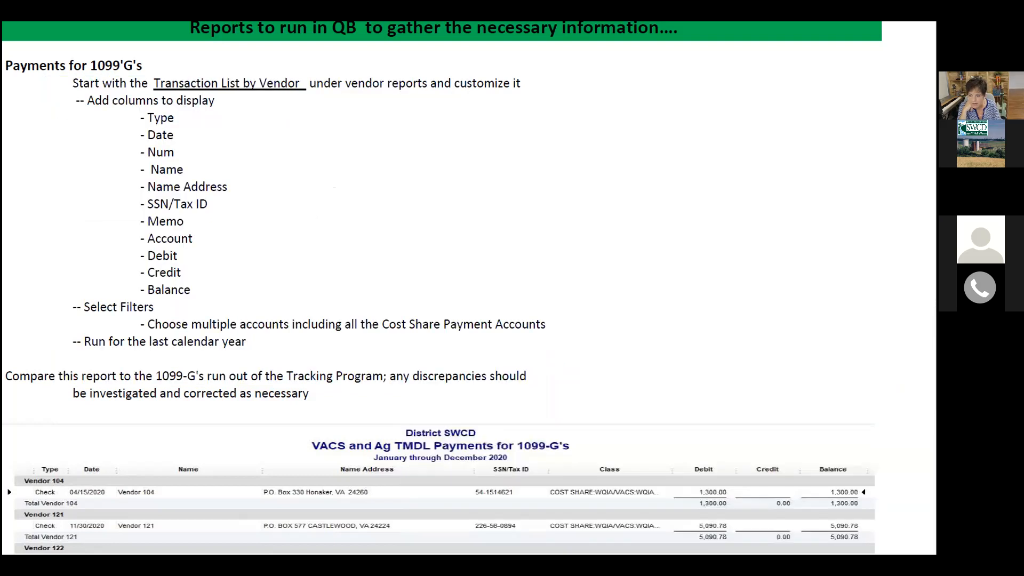
key("alt+Tab")
scroll(179, 243, "up", 3)
scroll(179, 242, "up", 3)
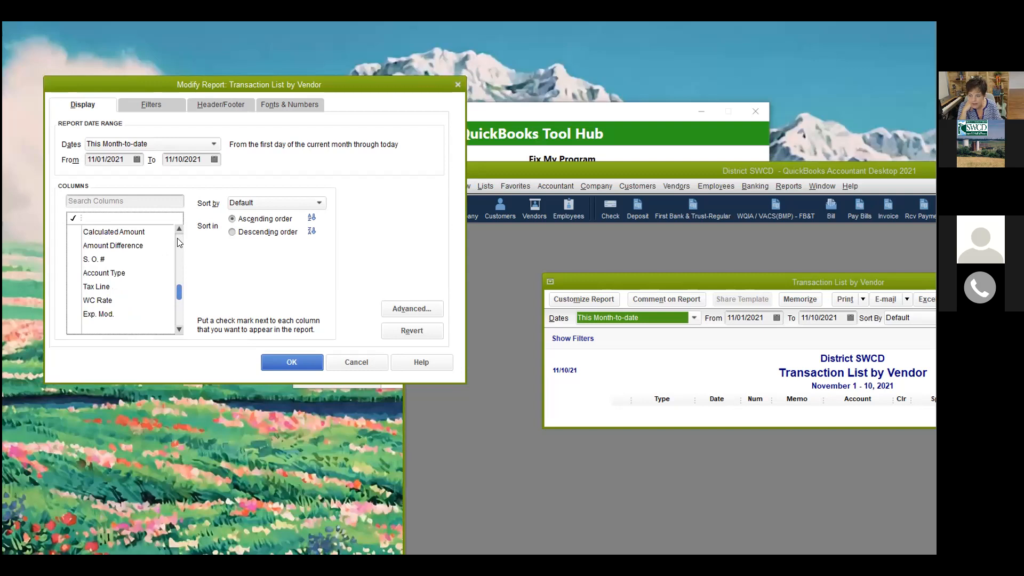
scroll(179, 243, "up", 3)
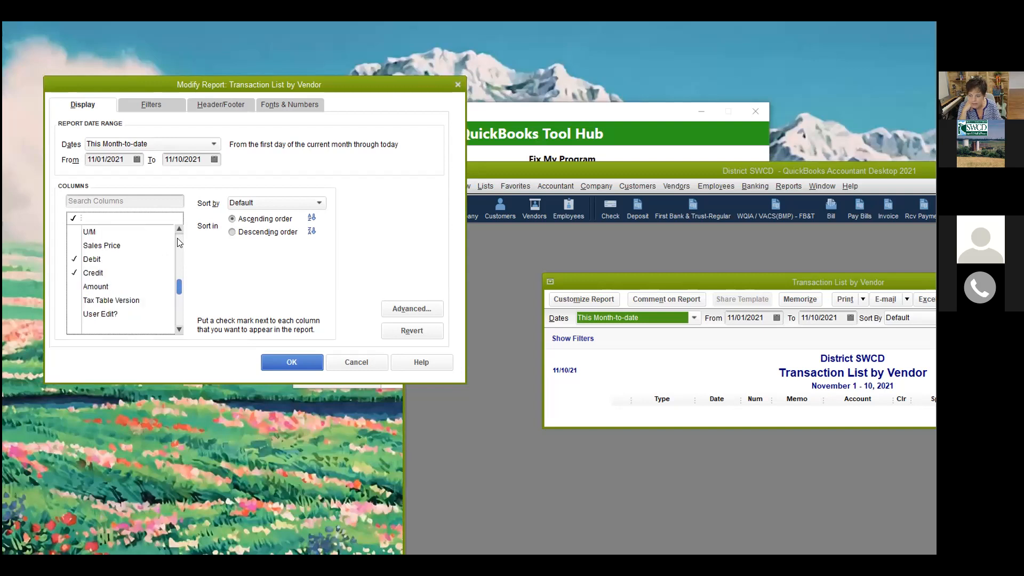
scroll(128, 229, "up", 3)
left_click(124, 198)
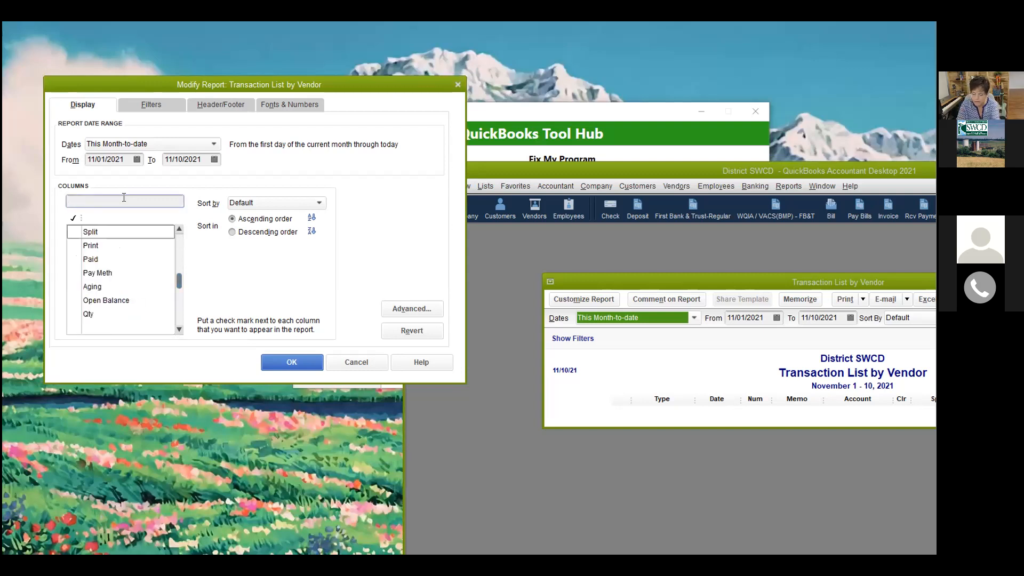
type("bal")
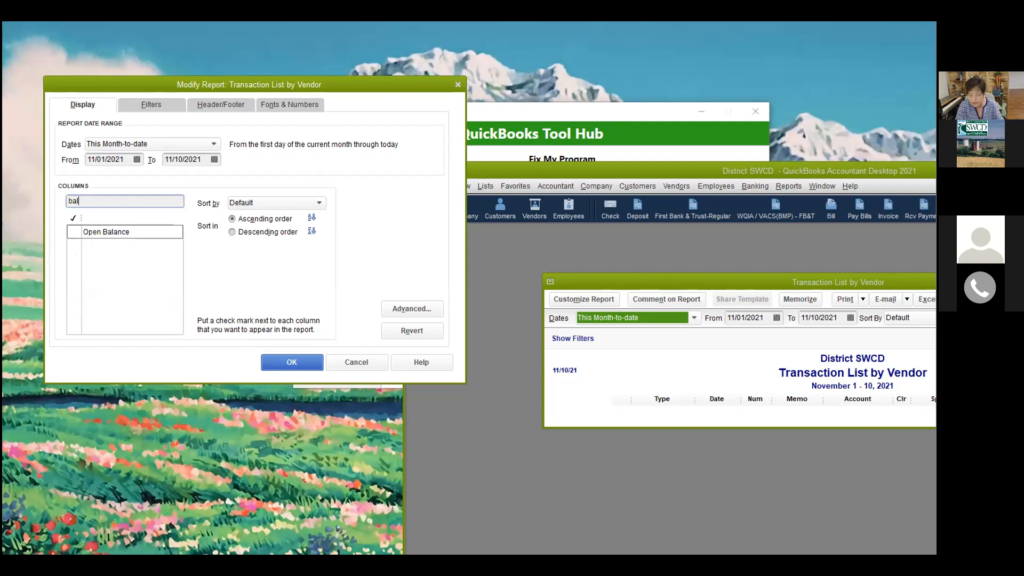
key("BackSpace")
key("BackSpace")
key("BackSpace")
Step: Apply the column changes, bring QuickBooks back into view, set the report dates to Last Fiscal Year and maximize the report
left_click(293, 358)
left_click_drag(663, 170, 278, 30)
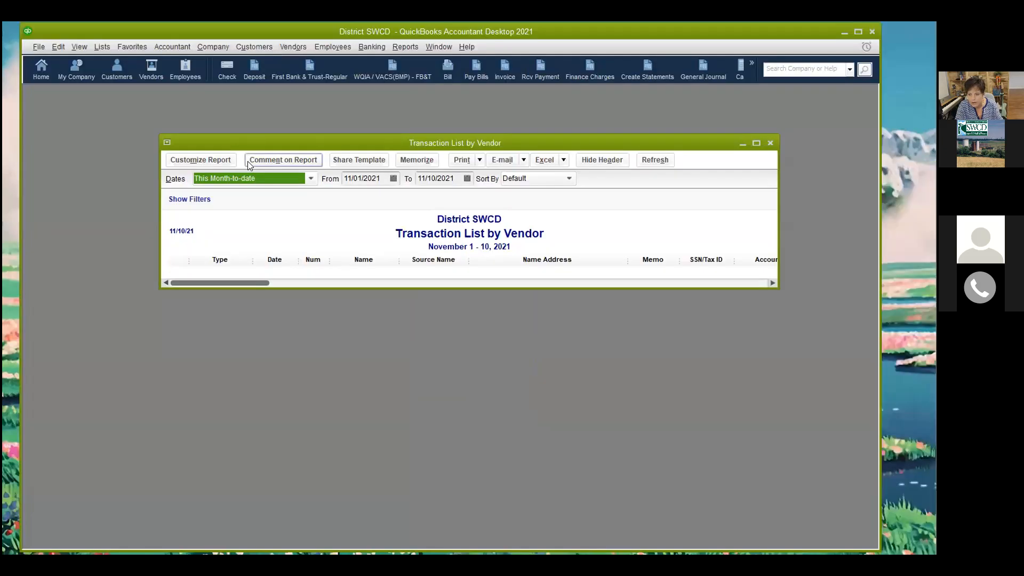
left_click(249, 178)
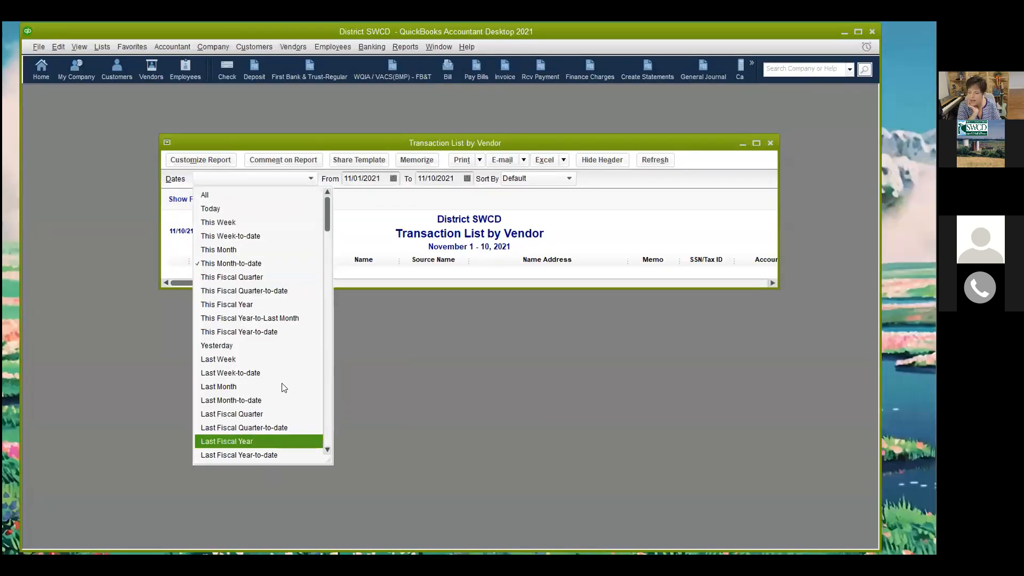
left_click(248, 441)
left_click_drag(375, 286, 387, 516)
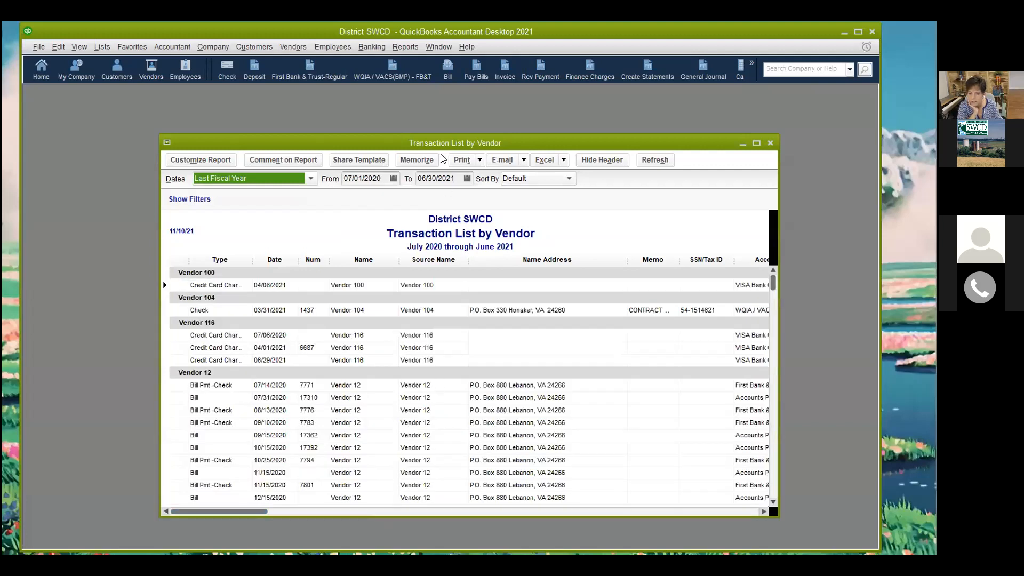
left_click(757, 143)
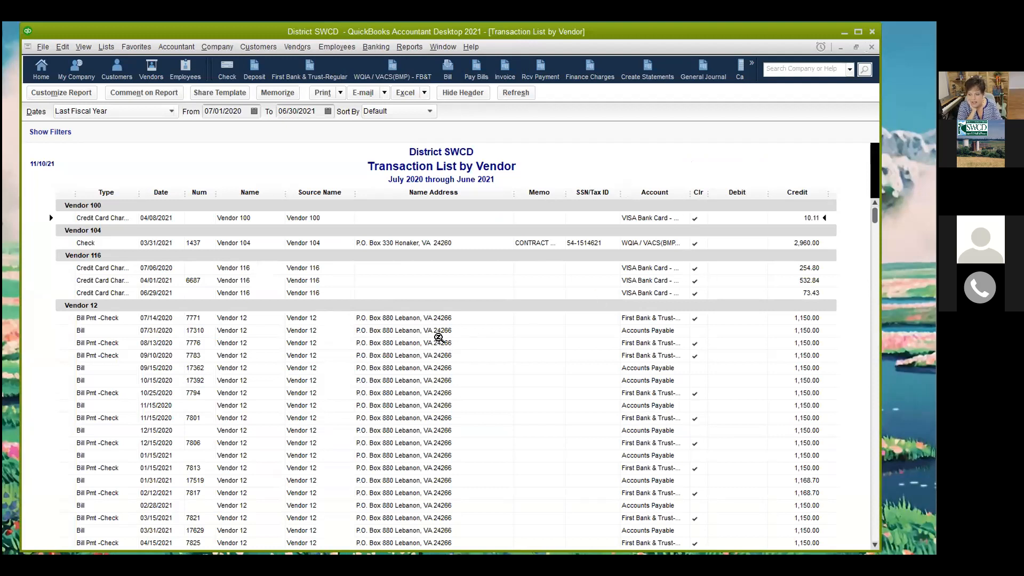
Step: Check the report's display settings without changing them, and examine the listed vendor transactions and their accounts
left_click(70, 92)
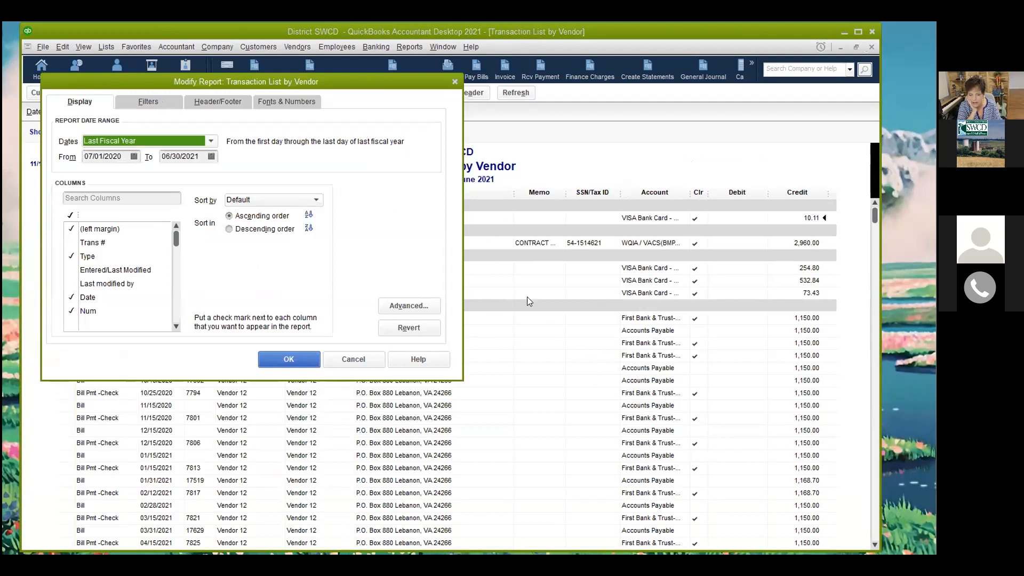
left_click(455, 82)
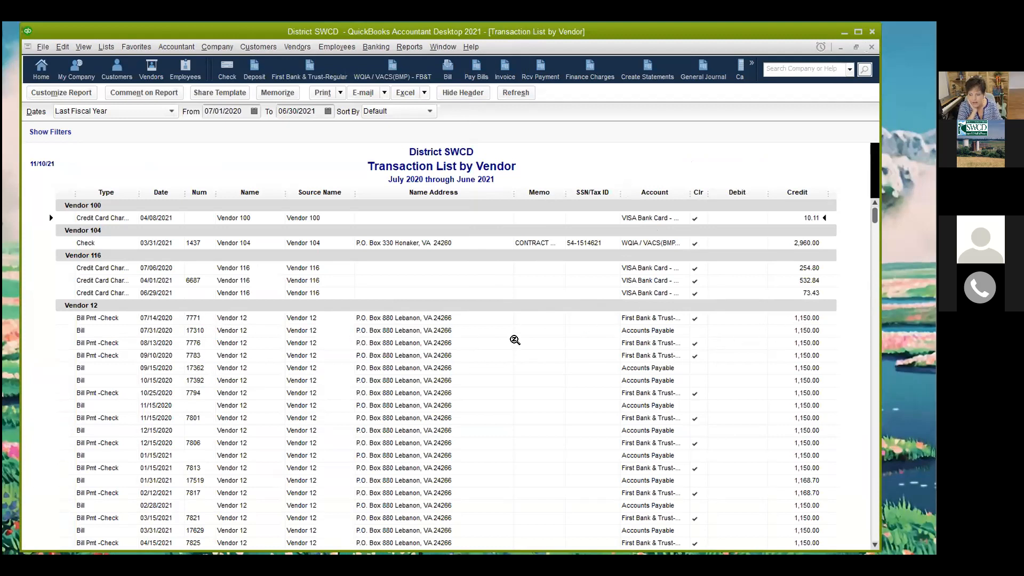
scroll(814, 439, "down", 5)
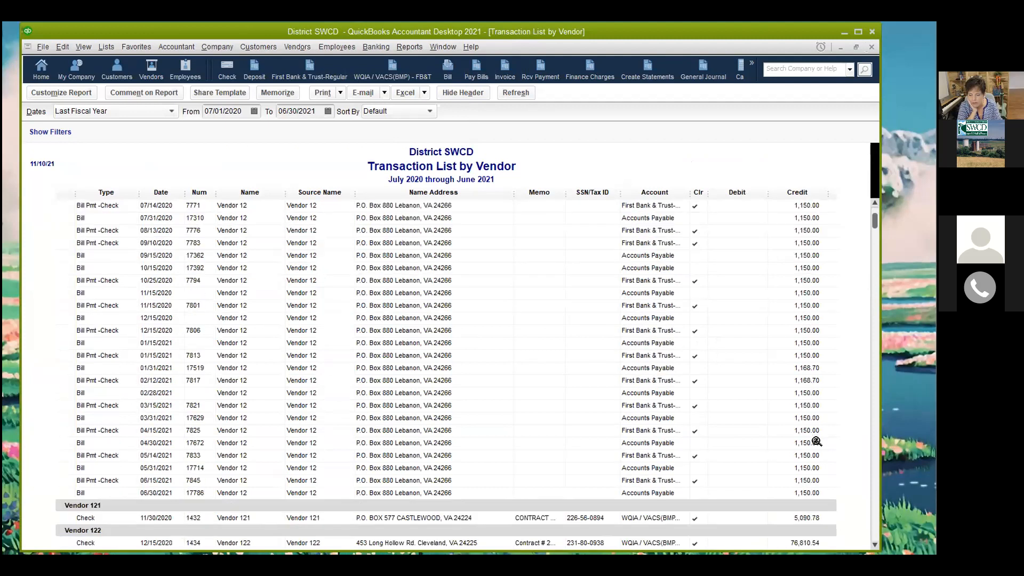
left_click(631, 405)
left_click(634, 418)
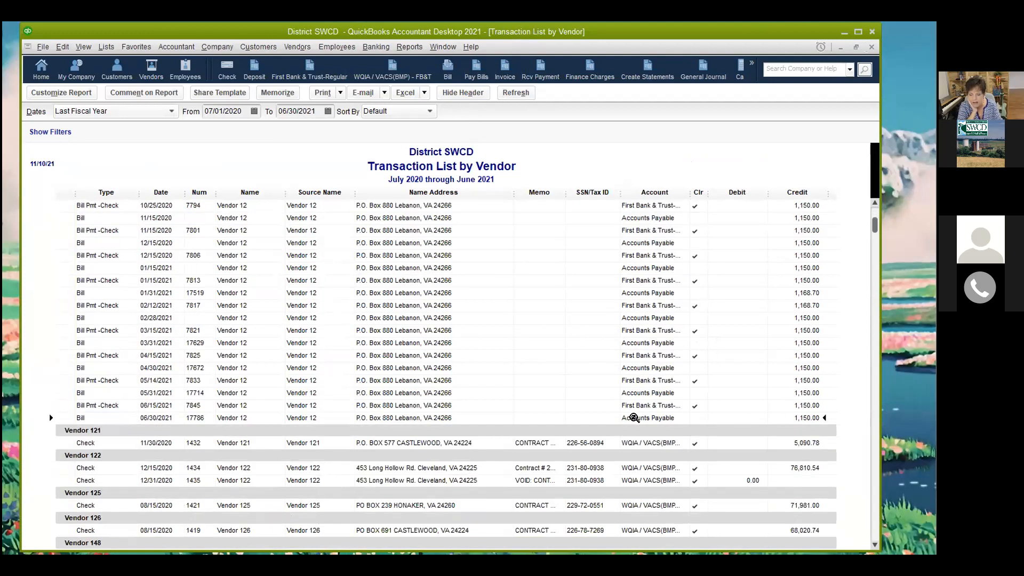
Step: Open the report's filter settings, check the handout's filter instructions, and set the Account filter to Multiple accounts
left_click(71, 94)
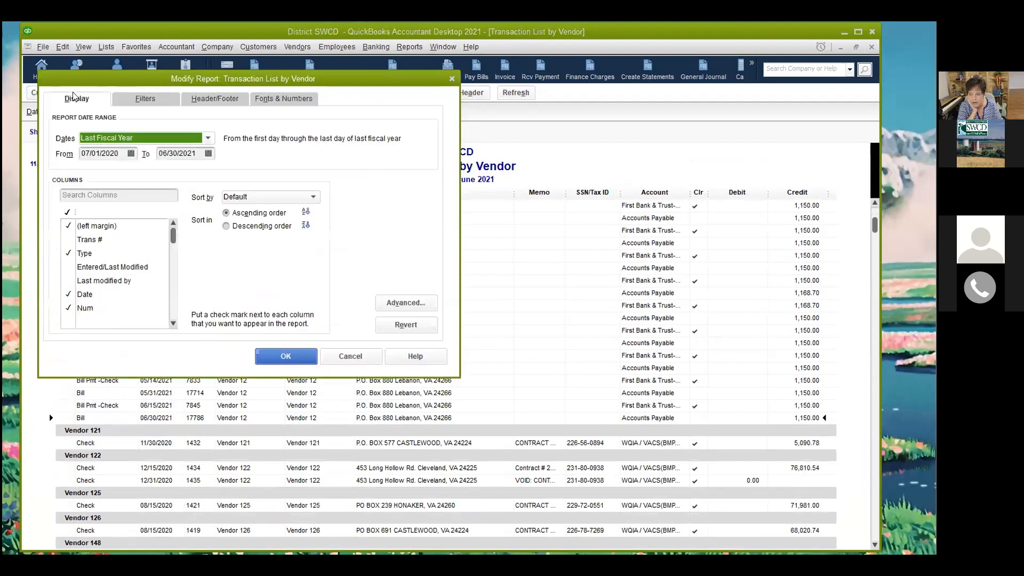
left_click(129, 101)
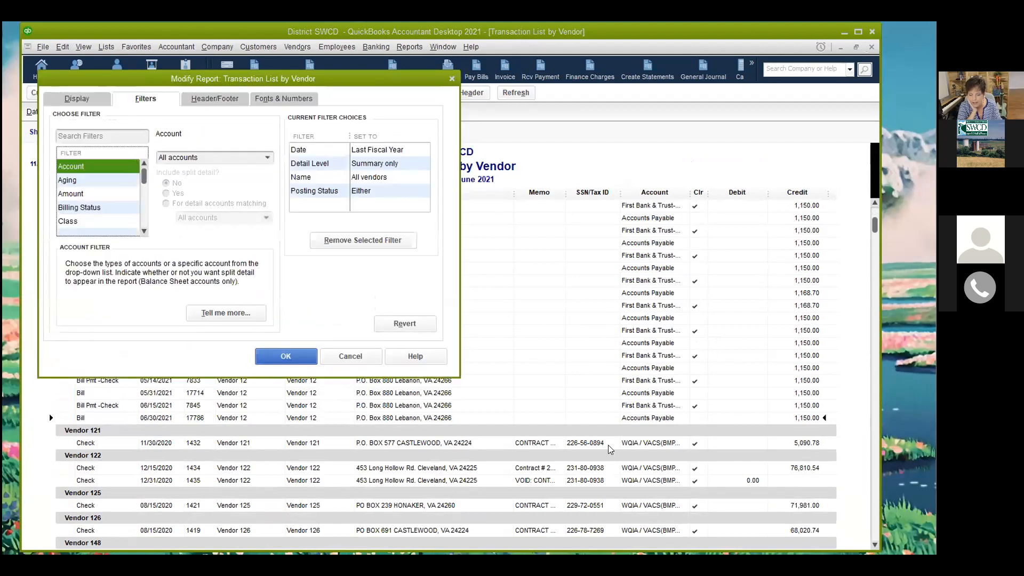
left_click(586, 551)
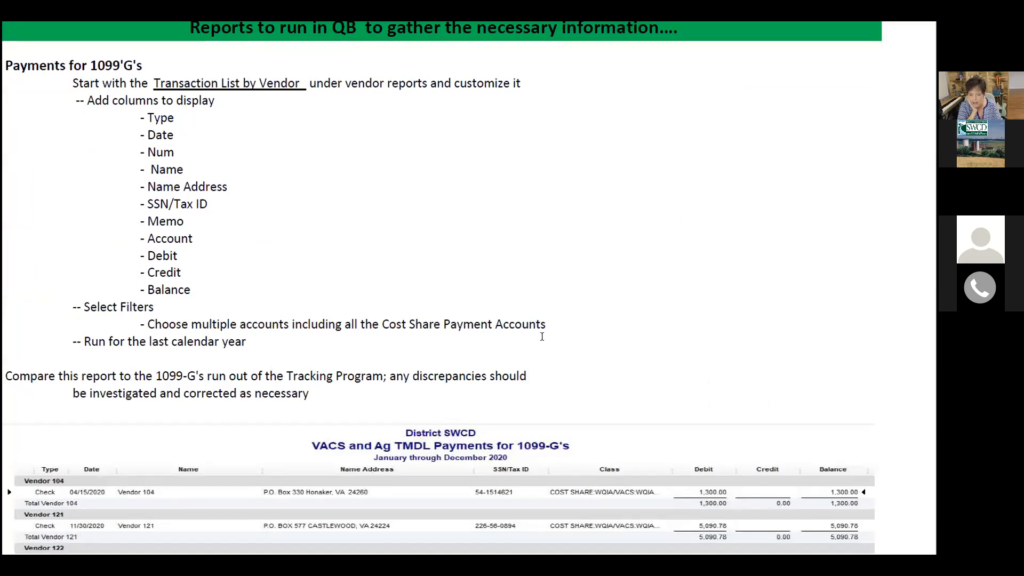
left_click(682, 492)
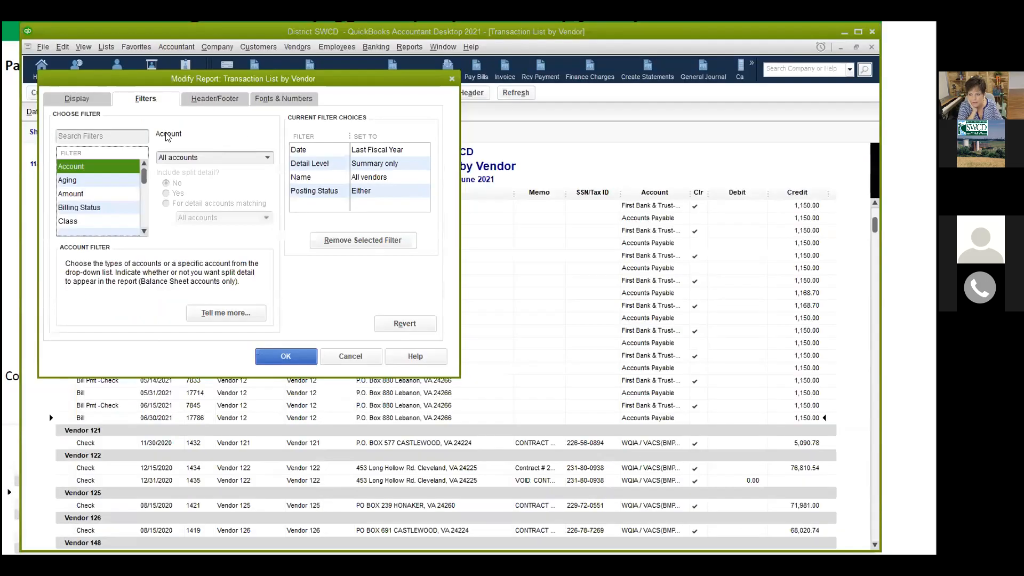
left_click(266, 158)
left_click(204, 187)
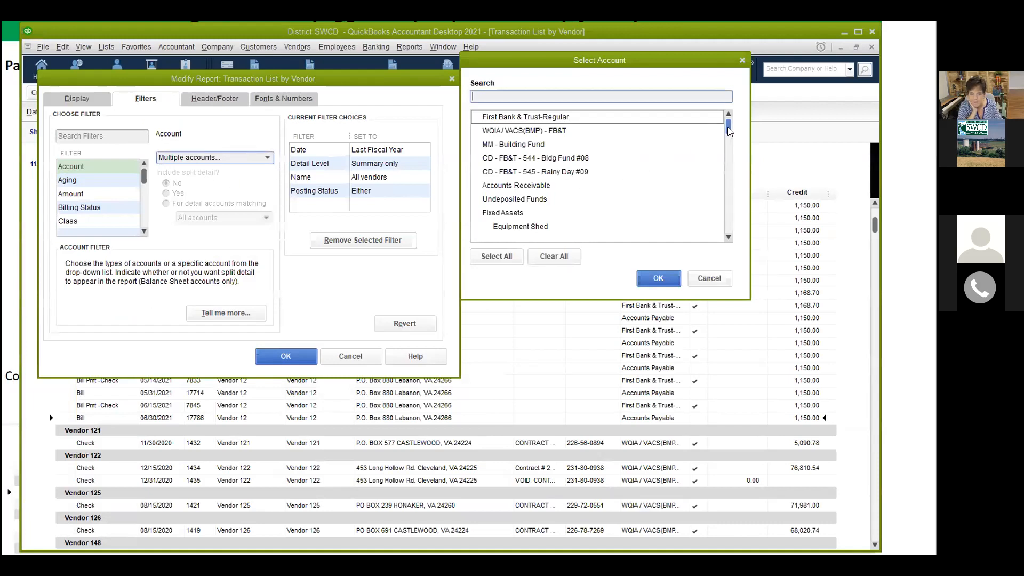
Step: Include Cost Share Expenses, WQIA Expense, WQIA/VACS Cost Share Payments and DEQ Payments in the account filter and apply it to the report
left_click_drag(729, 132, 730, 229)
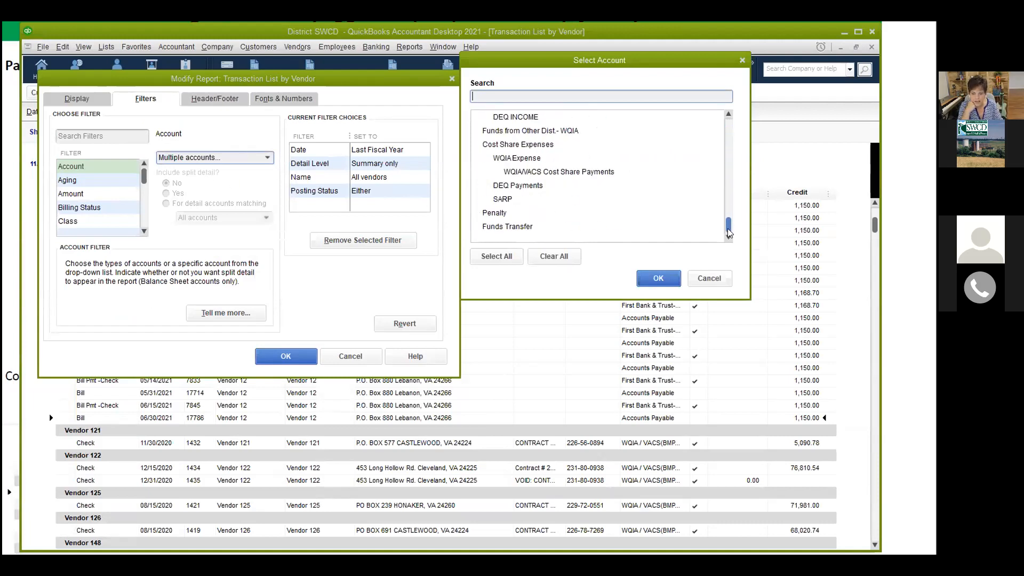
left_click(728, 115)
left_click(729, 115)
left_click(728, 115)
left_click(729, 116)
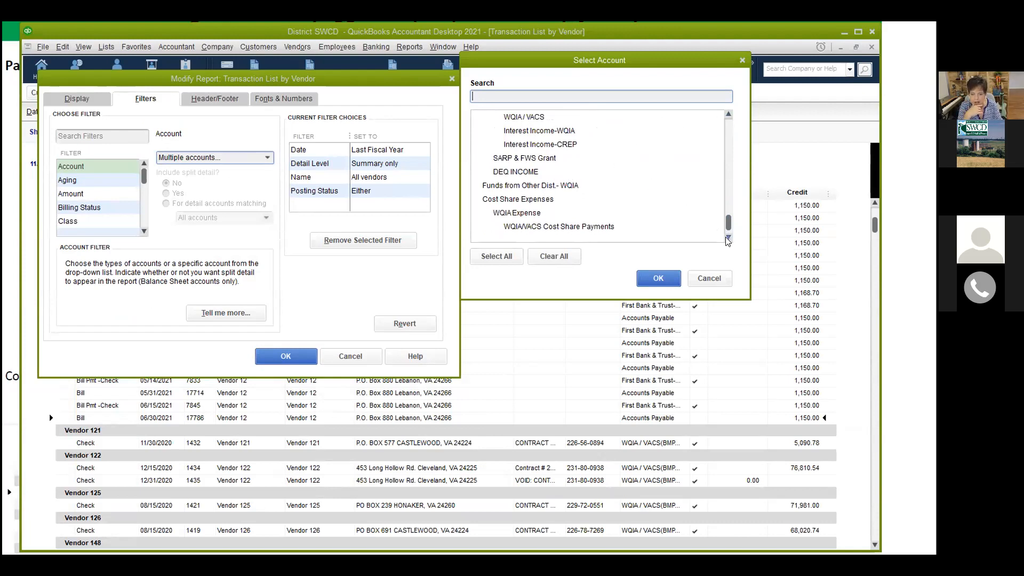
scroll(587, 160, "up", 5)
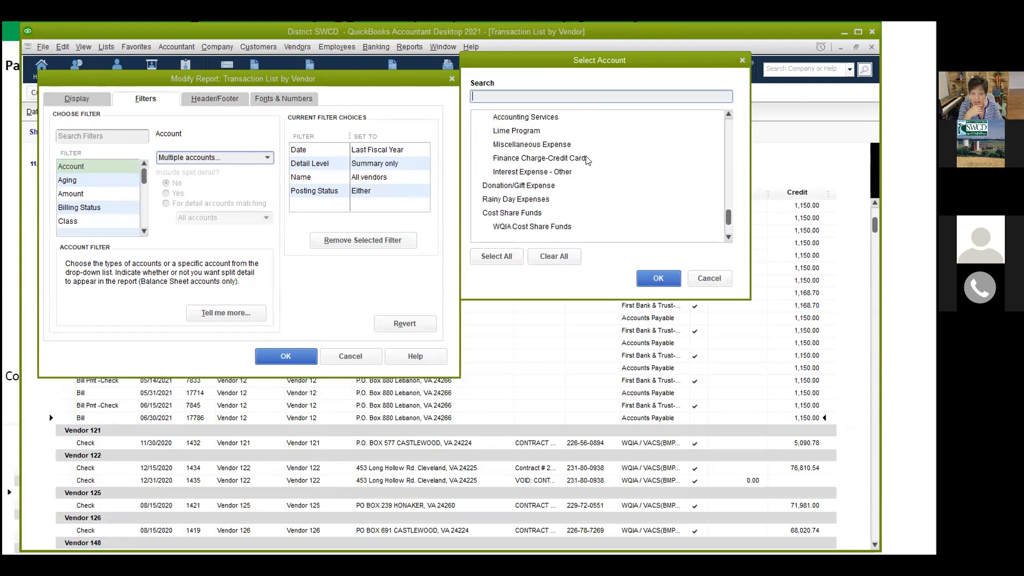
scroll(586, 174, "down", 3)
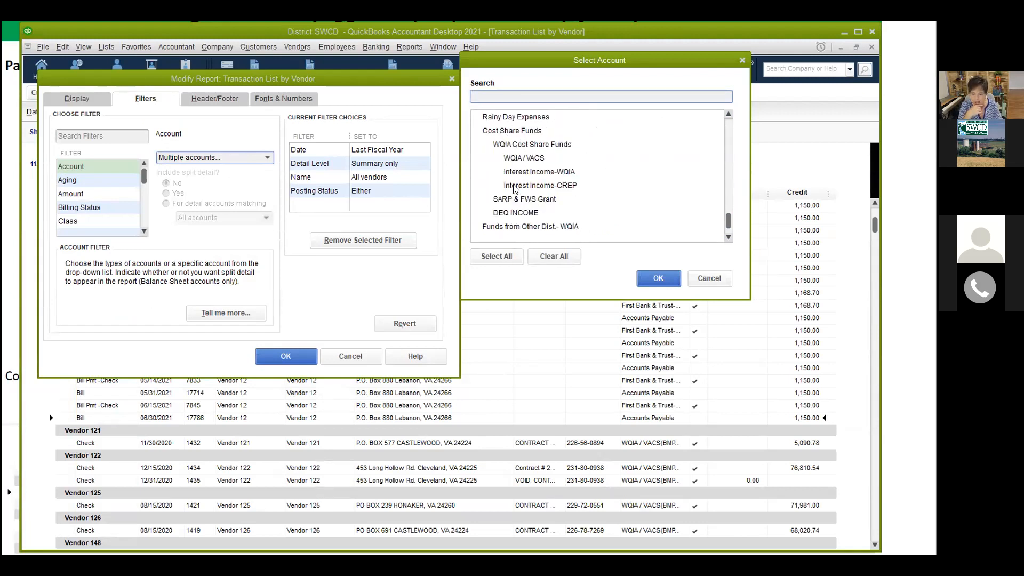
left_click(729, 238)
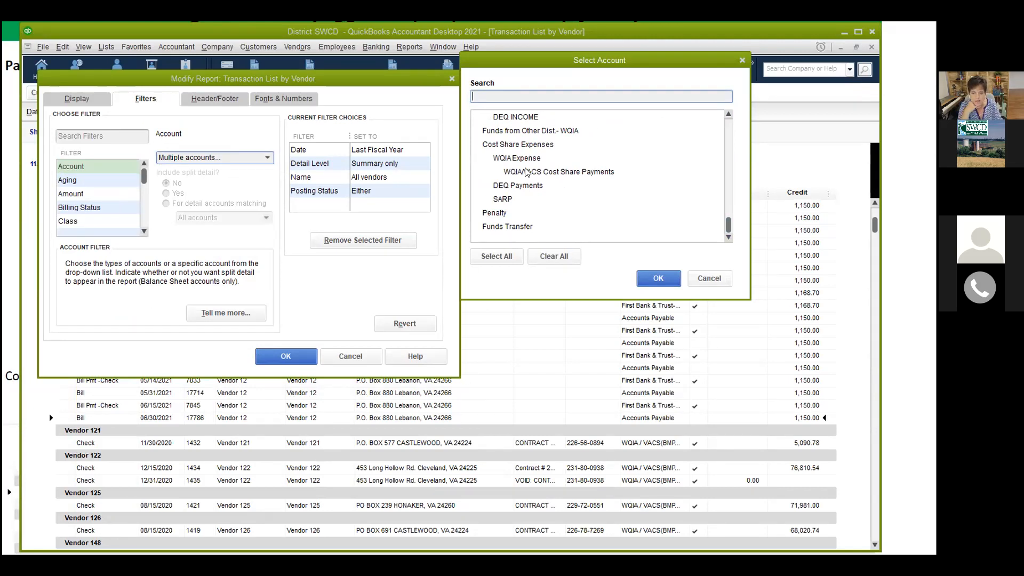
left_click(504, 145)
left_click(514, 158)
left_click(525, 172)
left_click(506, 186)
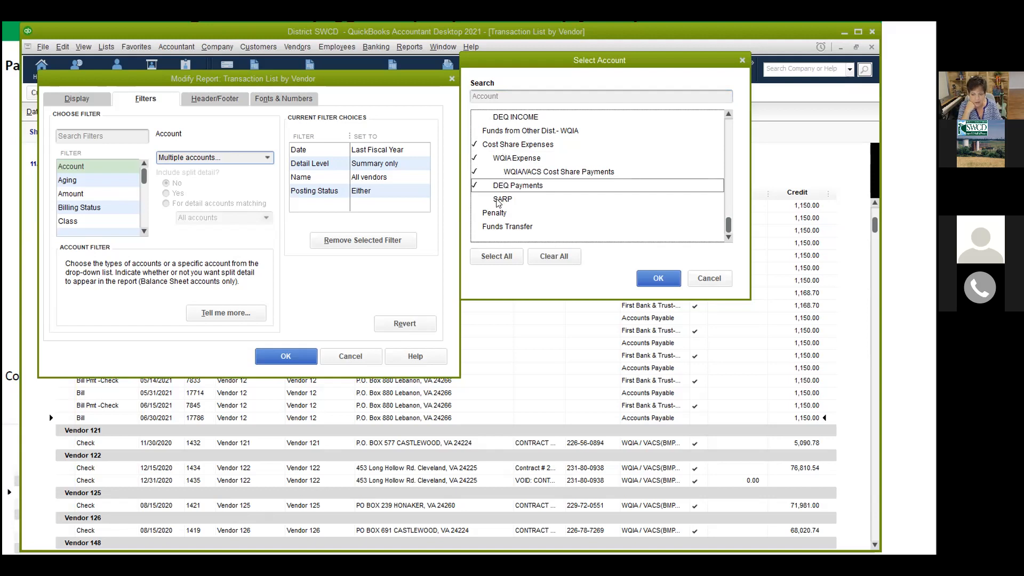
left_click(659, 278)
left_click(283, 356)
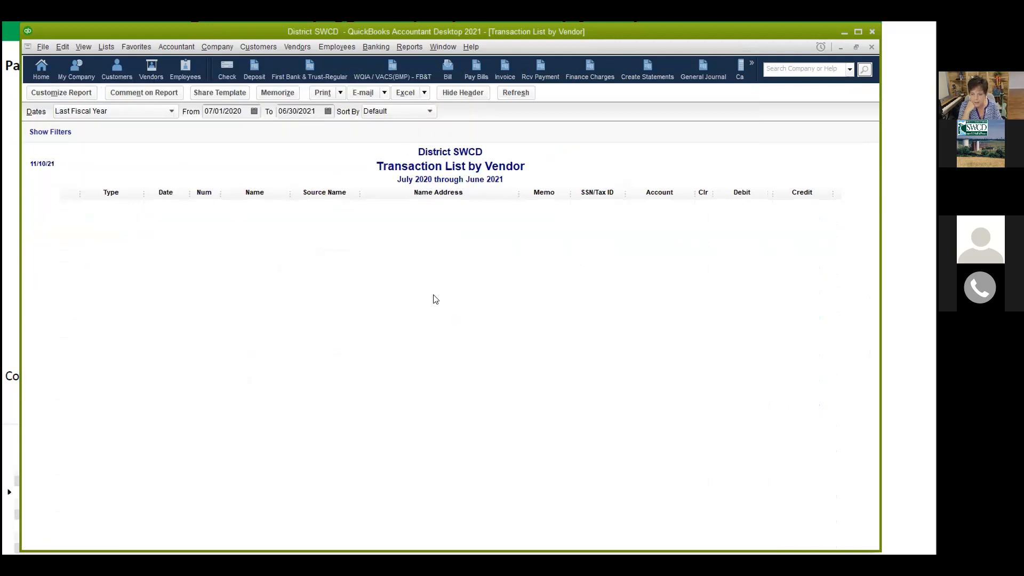
Step: Set the report's date range from 01/01/2020 to 12/31/2020
left_click_drag(247, 108, 173, 106)
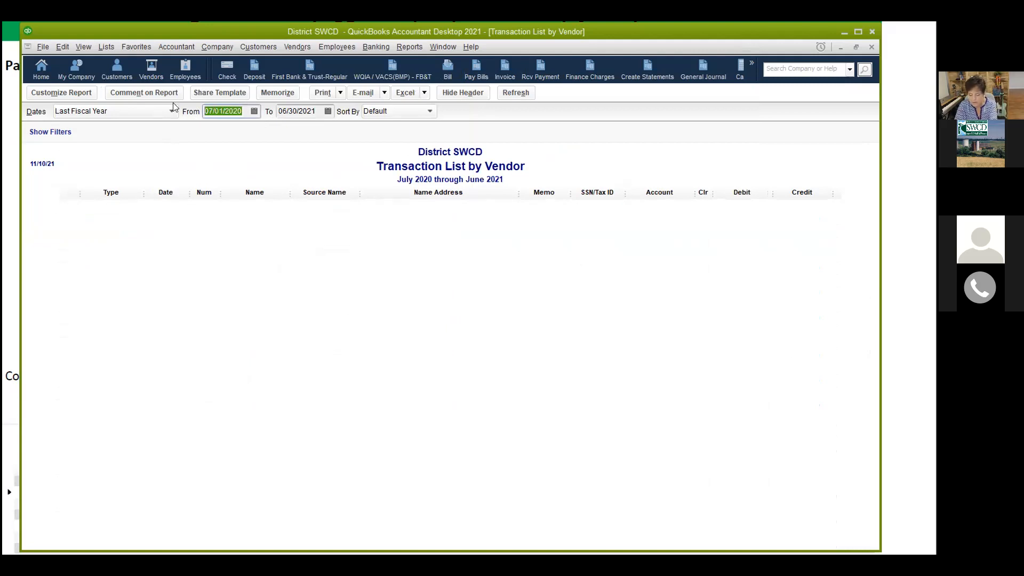
type("01/01/20")
key("Tab")
type("12")
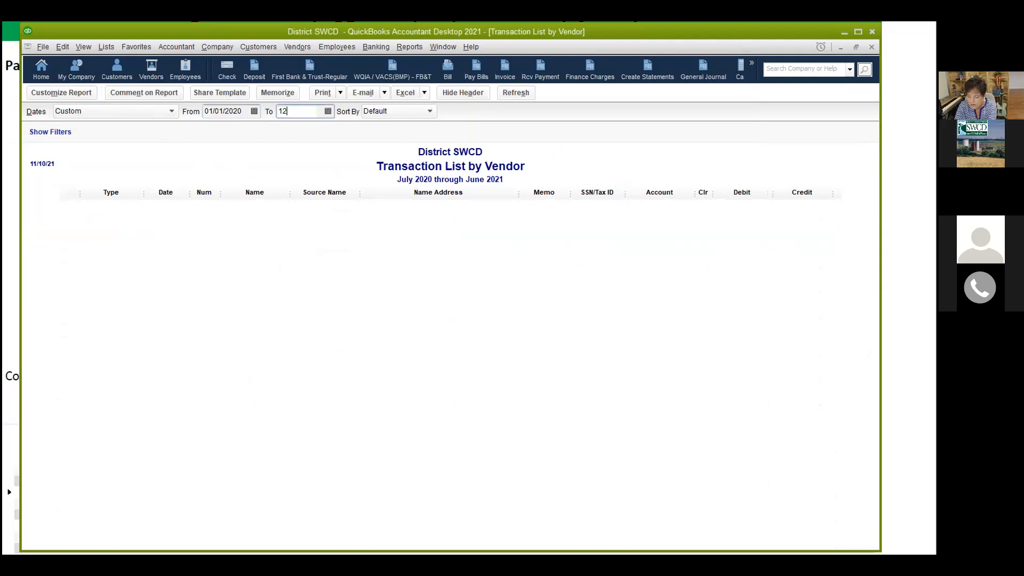
type("/31/2020")
key("Tab")
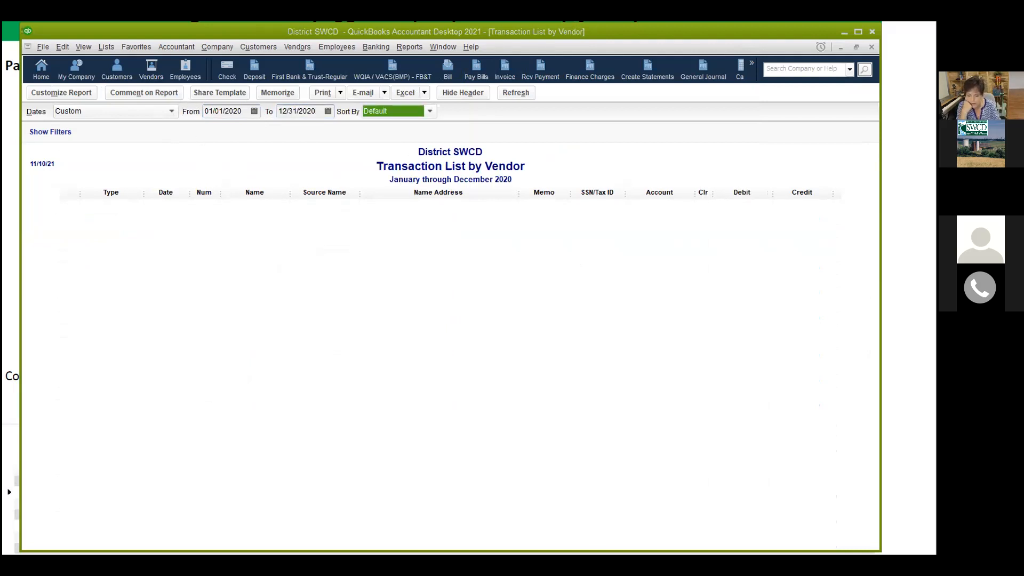
Step: Review the handout's column, filter and date instructions and its sample 1099-G report, and bring QuickBooks back into view
left_click(594, 563)
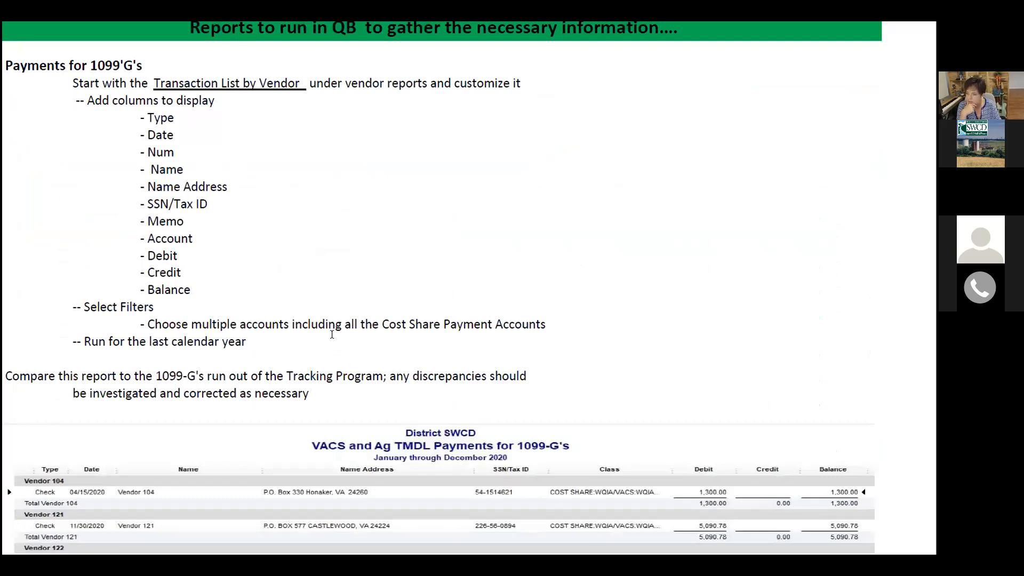
scroll(332, 336, "down", 1)
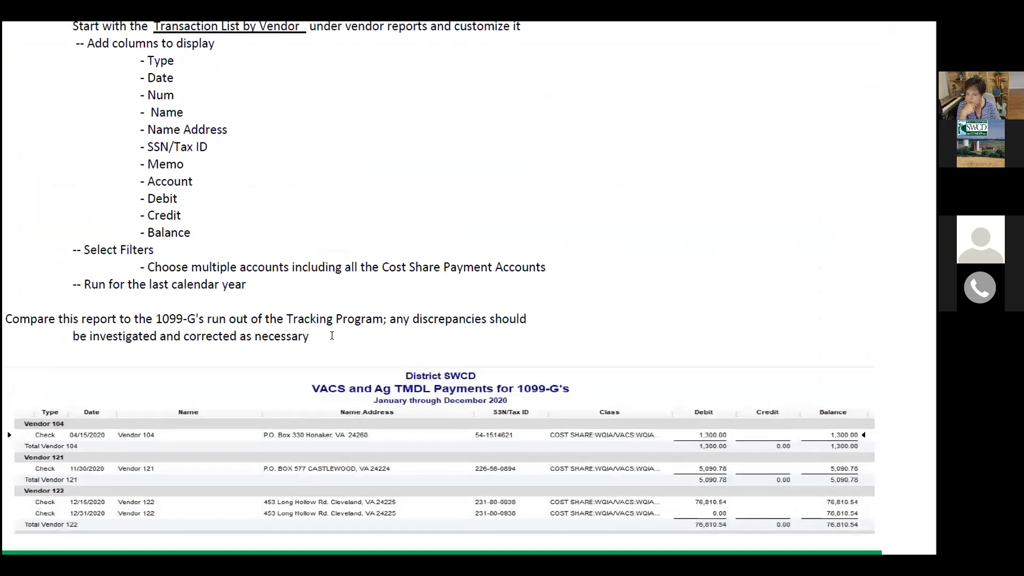
scroll(332, 336, "up", 2)
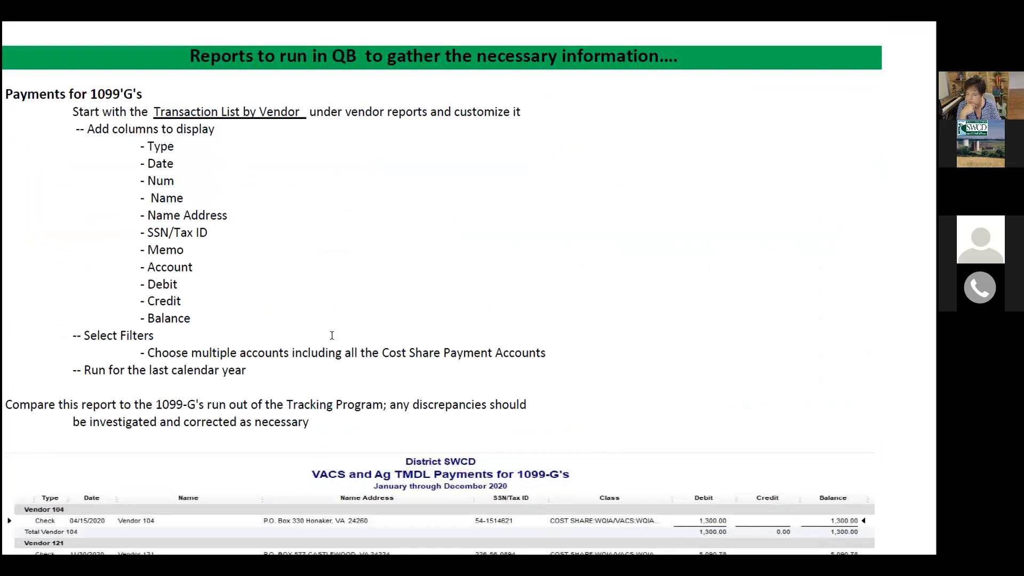
scroll(332, 335, "down", 3)
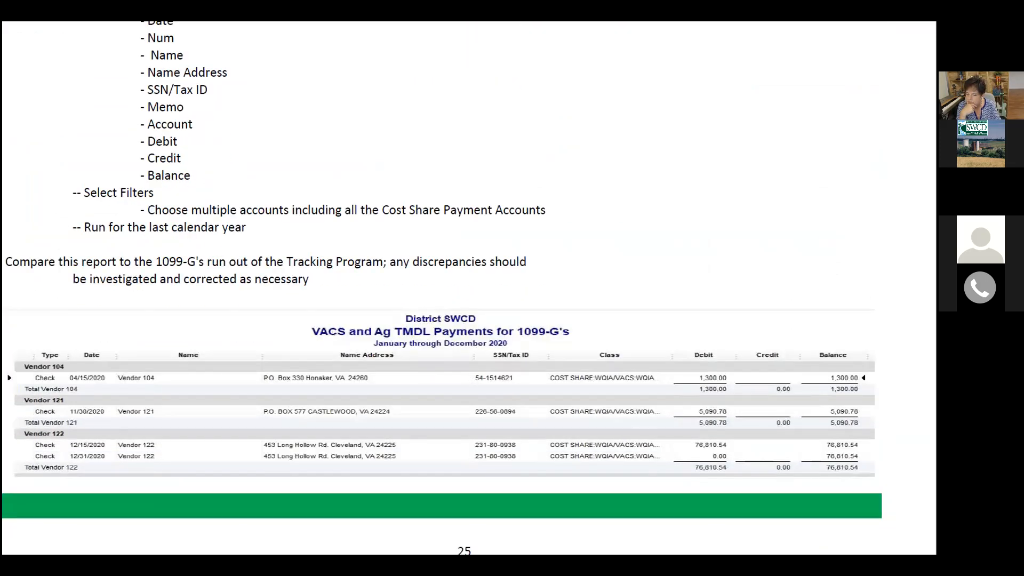
left_click(788, 548)
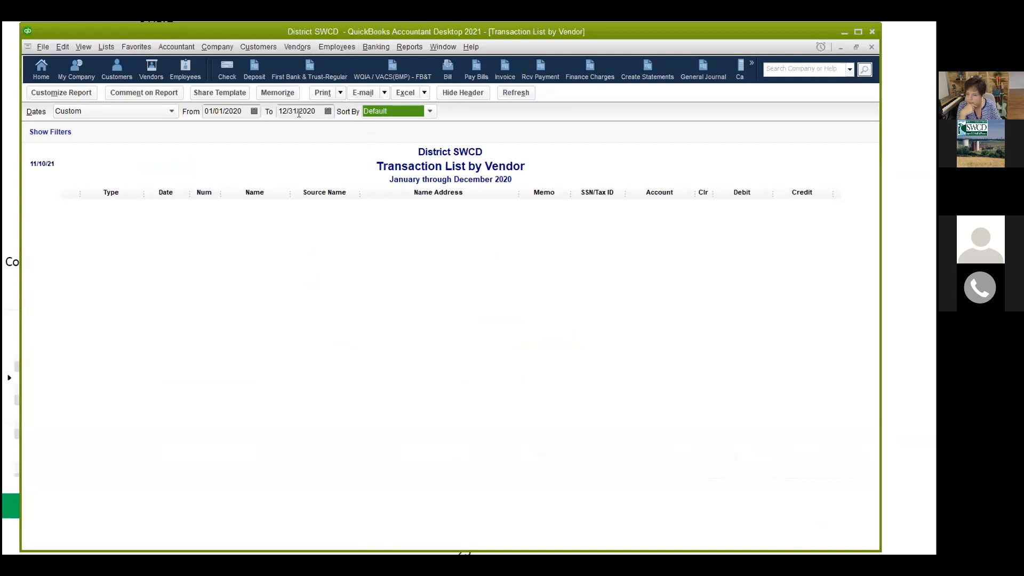
left_click(65, 94)
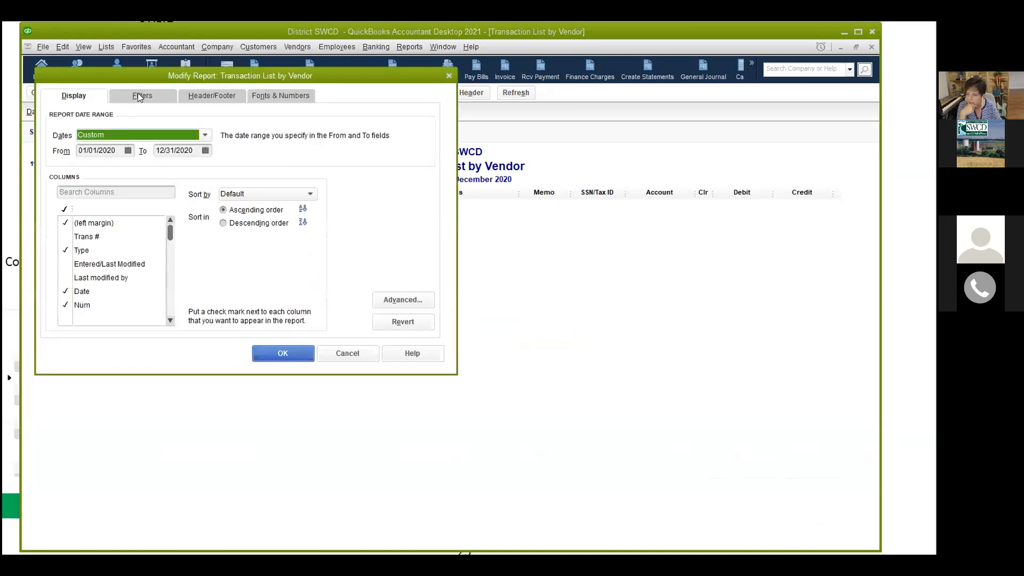
left_click(140, 96)
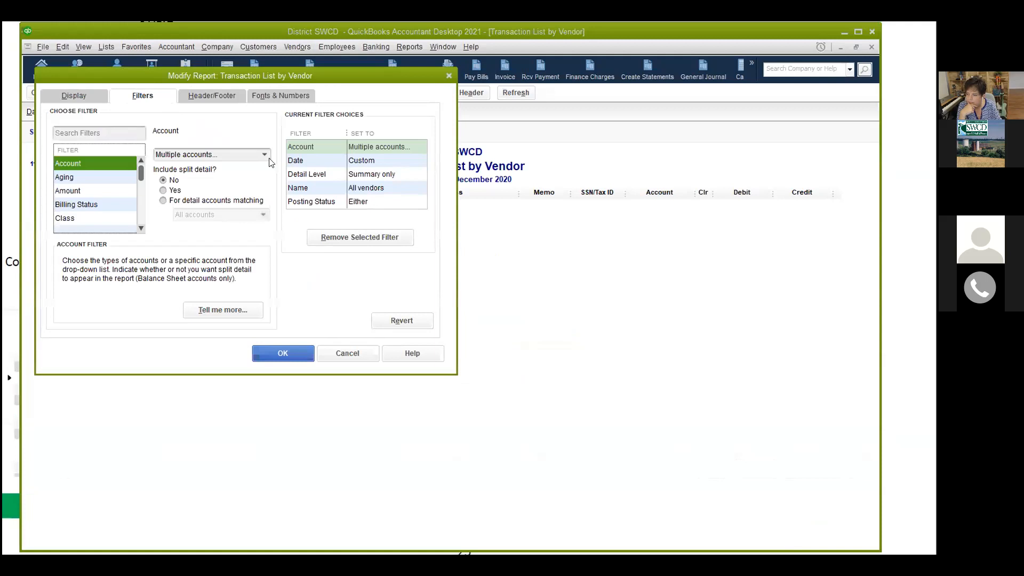
left_click(323, 162)
left_click(322, 176)
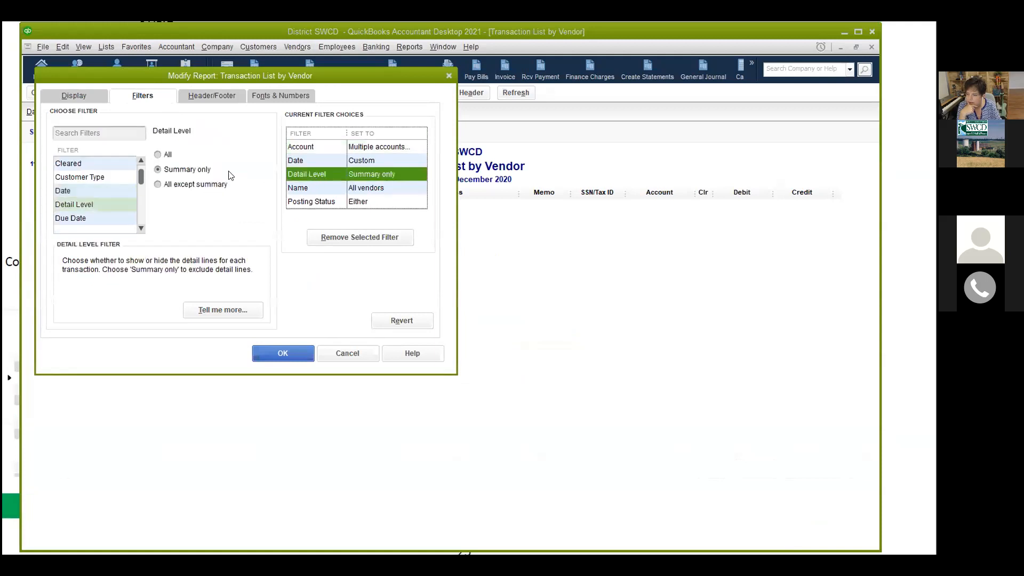
left_click(157, 154)
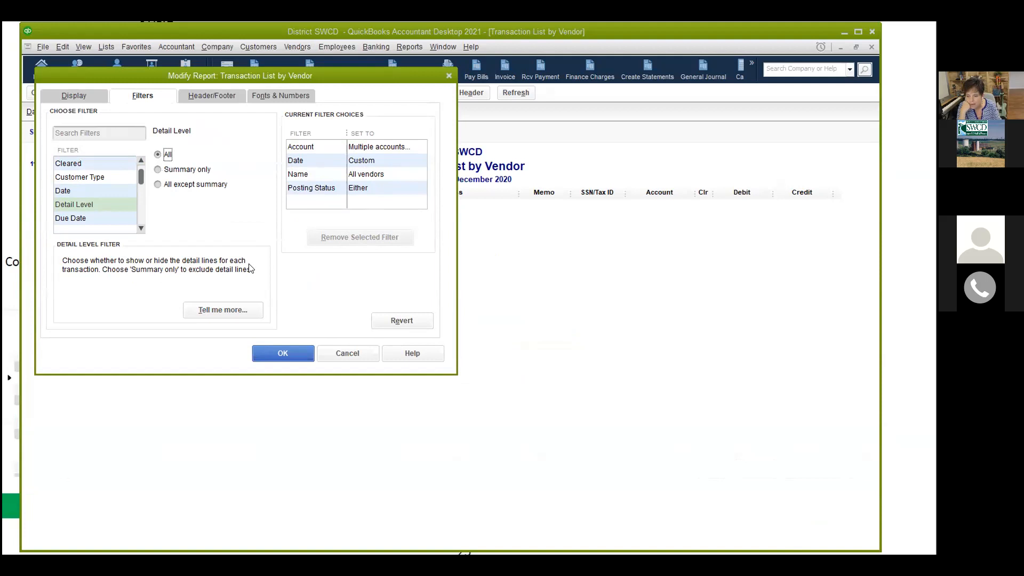
left_click(351, 353)
Step: Set the report's Detail Level filter to All and apply the change
left_click(63, 93)
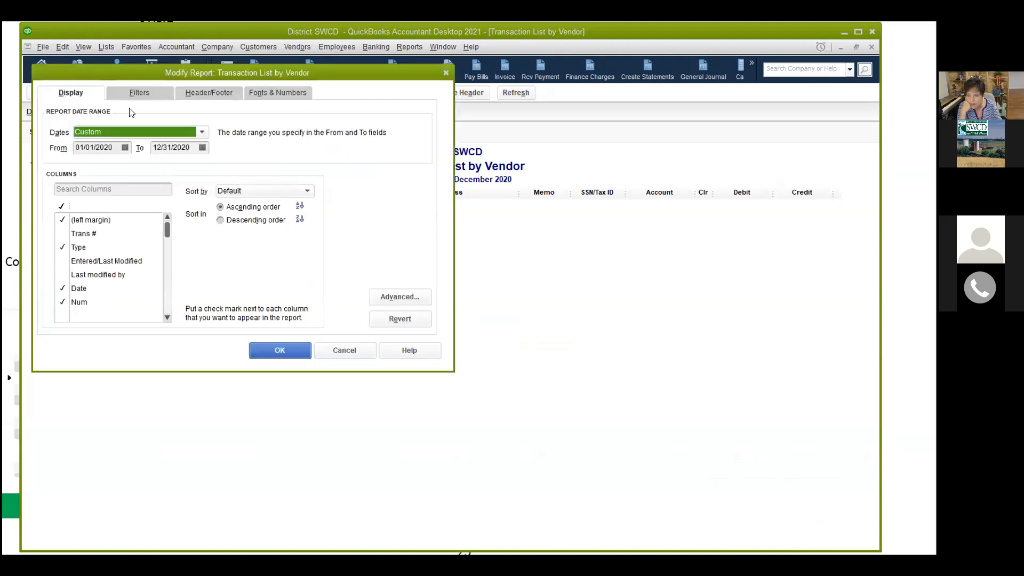
left_click(133, 94)
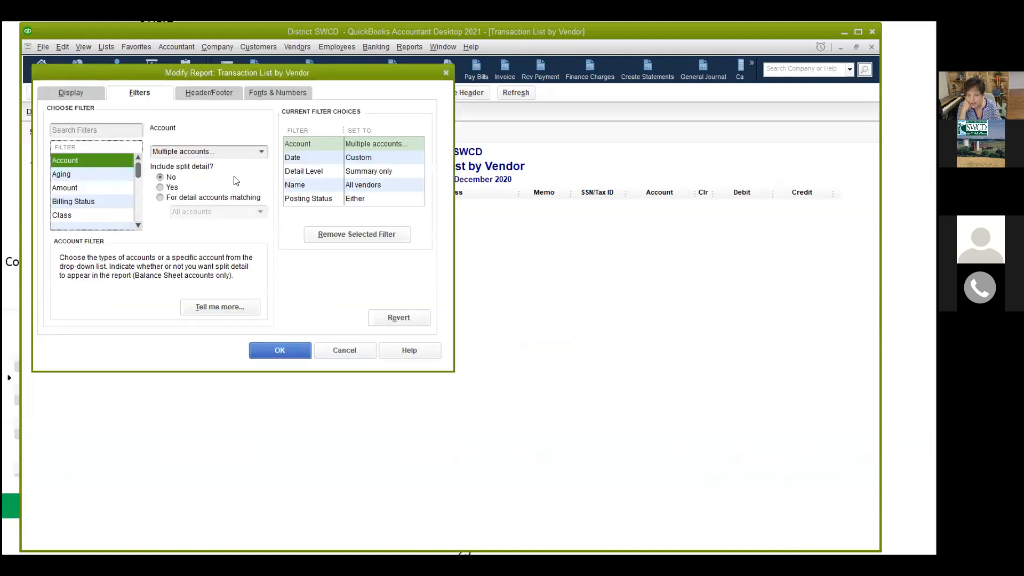
left_click(347, 172)
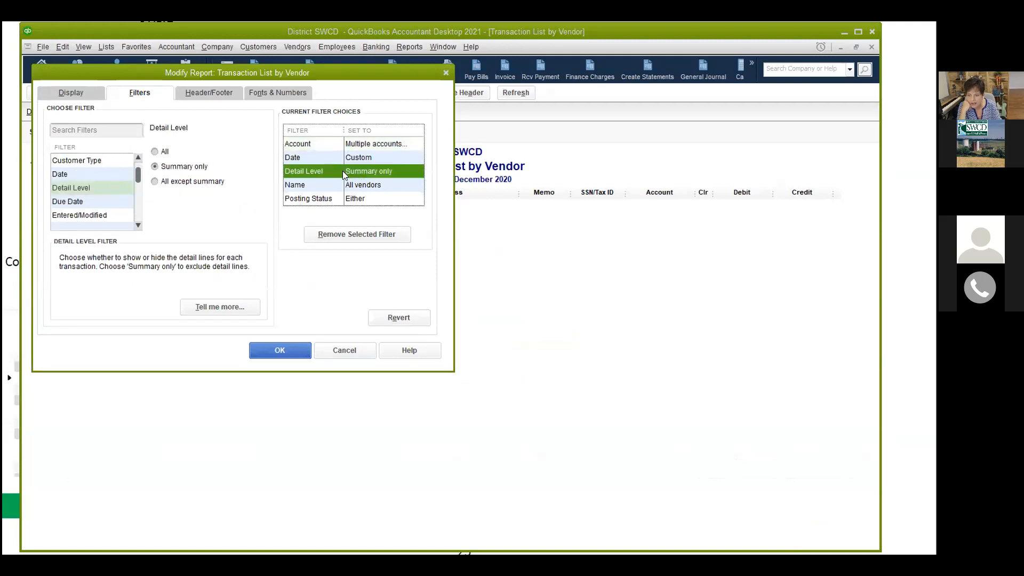
left_click(155, 152)
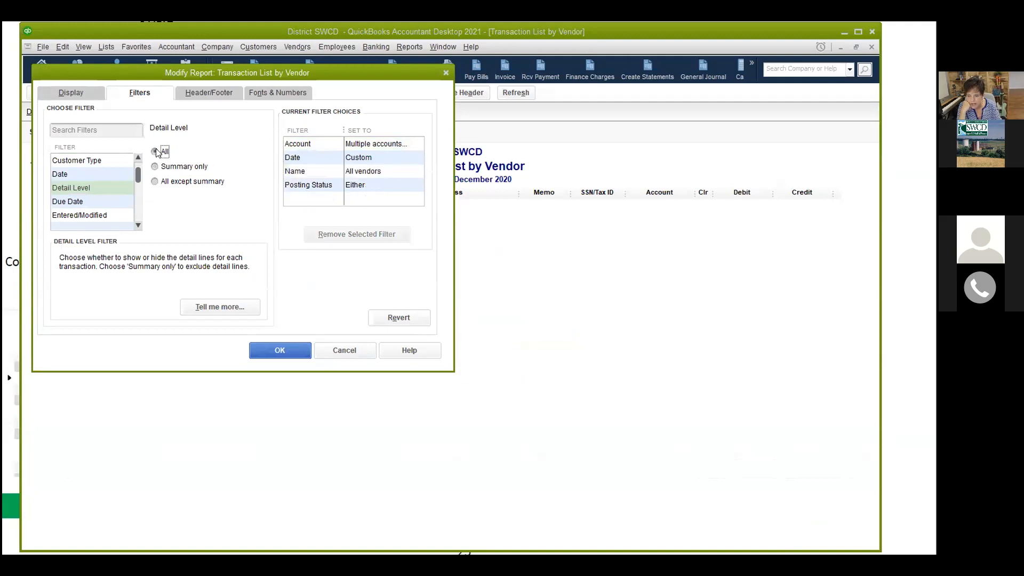
left_click(281, 350)
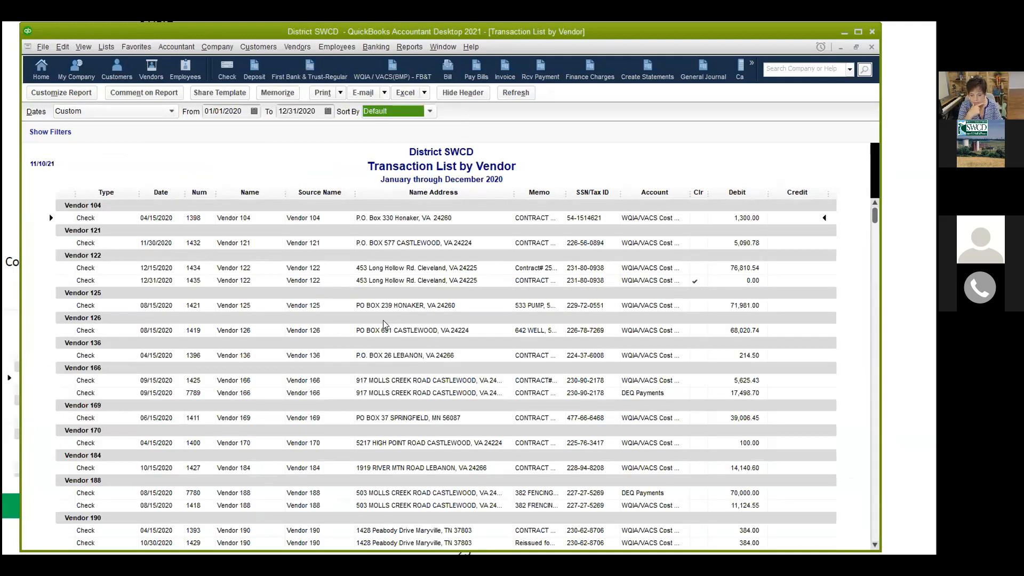
Step: Compare the report with the handout's instructions and sample, and examine the vendor transactions through the end of the list
left_click(636, 563)
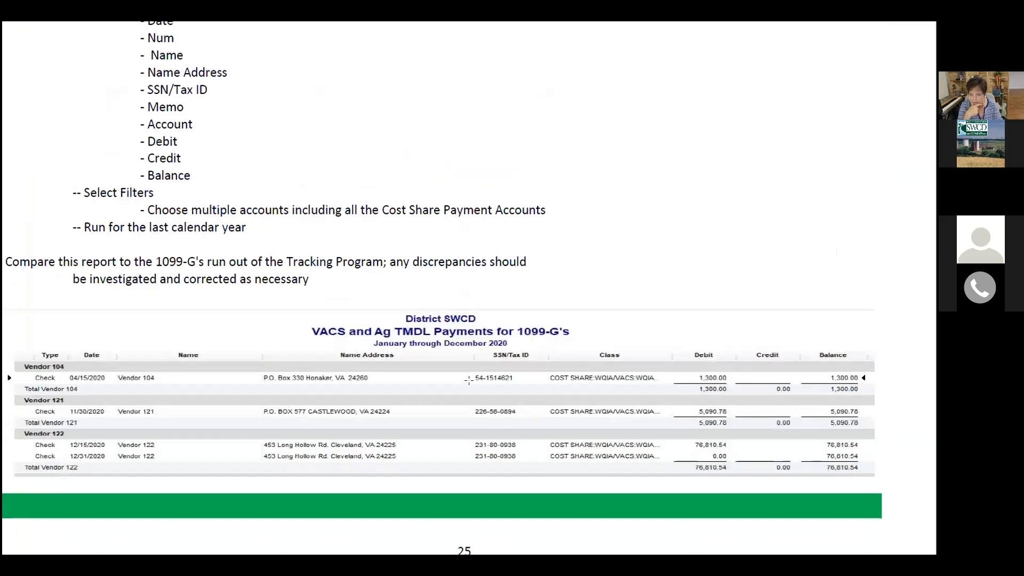
scroll(176, 239, "up", 3)
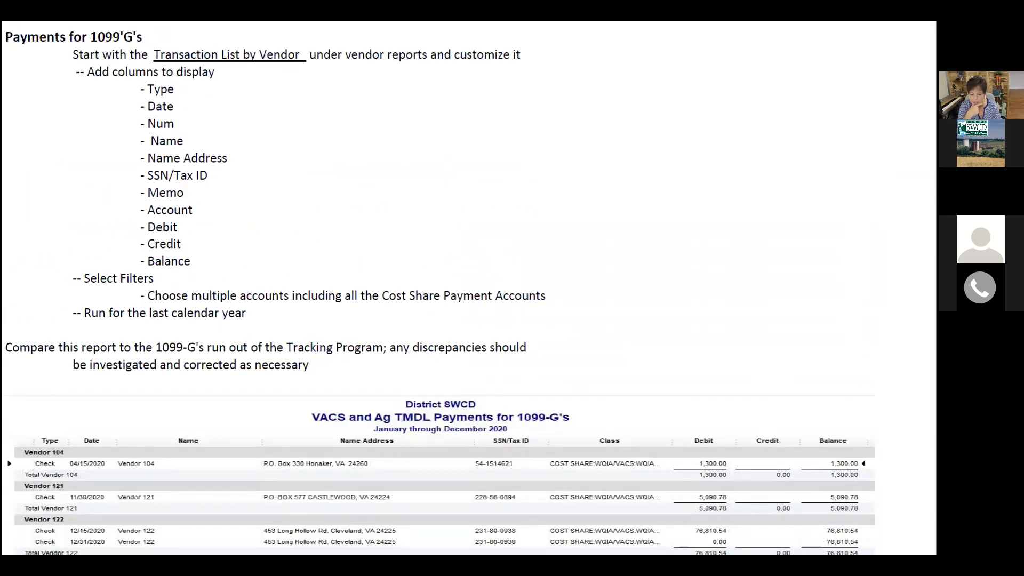
left_click(800, 562)
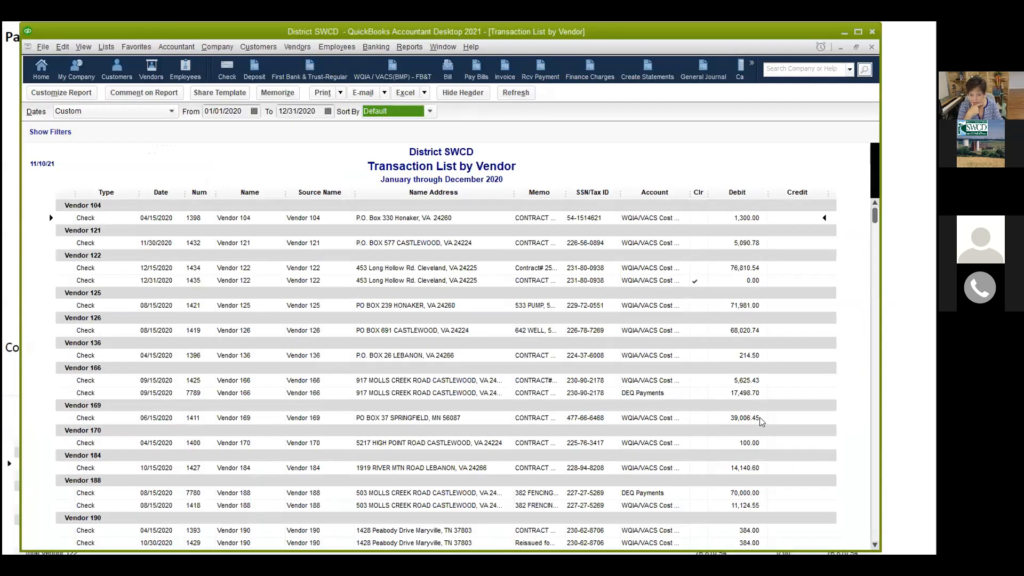
scroll(749, 485, "down", 10)
scroll(748, 484, "down", 15)
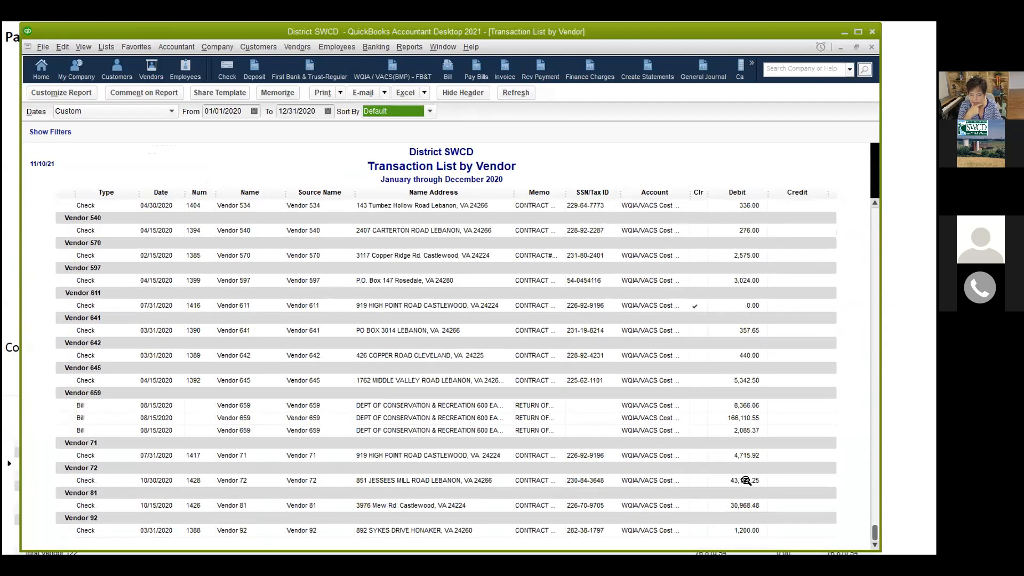
Step: Widen the report's Memo column to show the contract details and enlarge the QuickBooks window to fit the Debit and Credit columns
scroll(746, 480, "up", 1)
scroll(746, 483, "down", 1)
left_click_drag(562, 192, 709, 200)
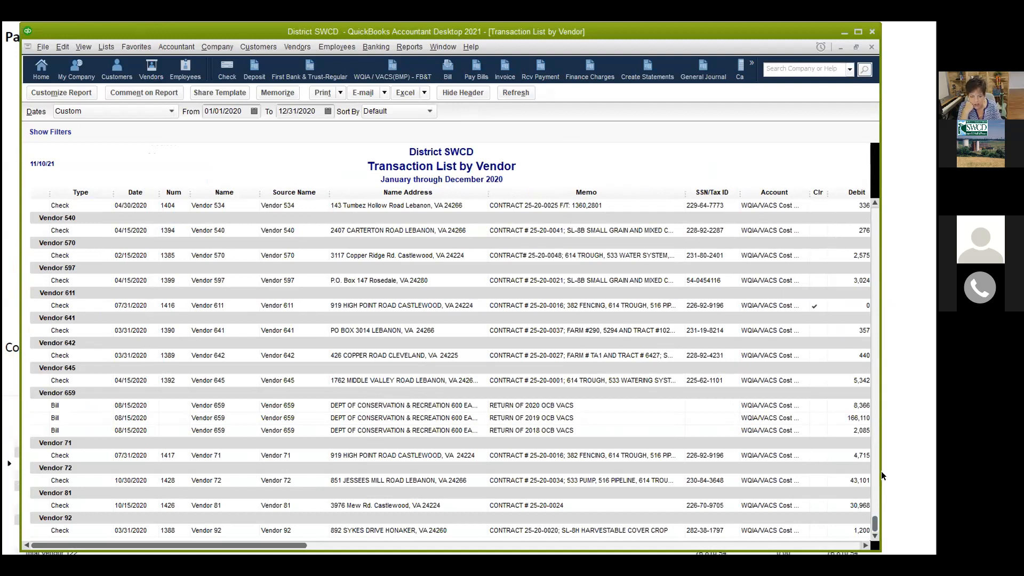
left_click_drag(878, 476, 936, 476)
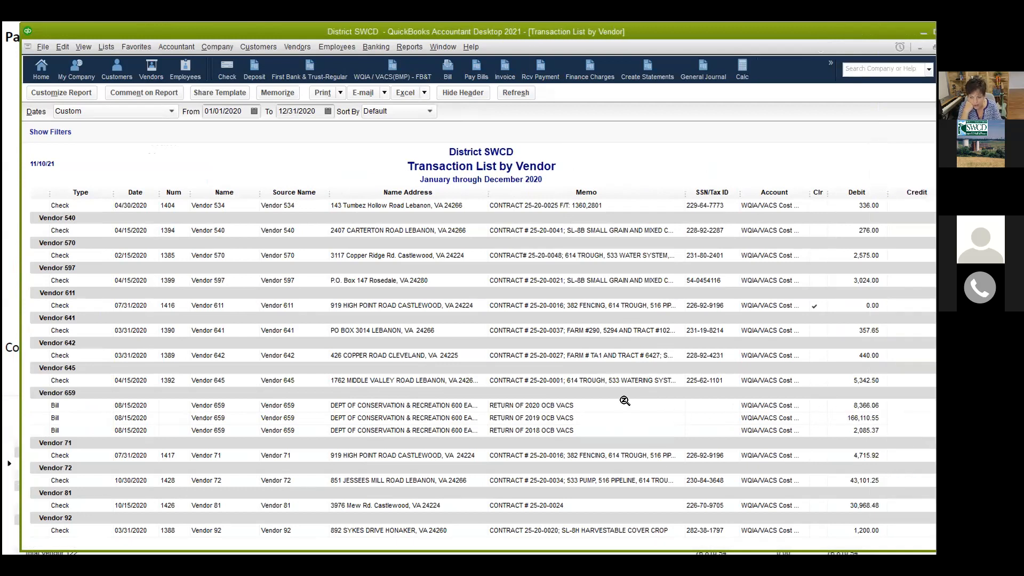
Step: Review the vendor transactions back to the start of the report and maximize the QuickBooks window
scroll(375, 355, "up", 1)
scroll(375, 355, "up", 5)
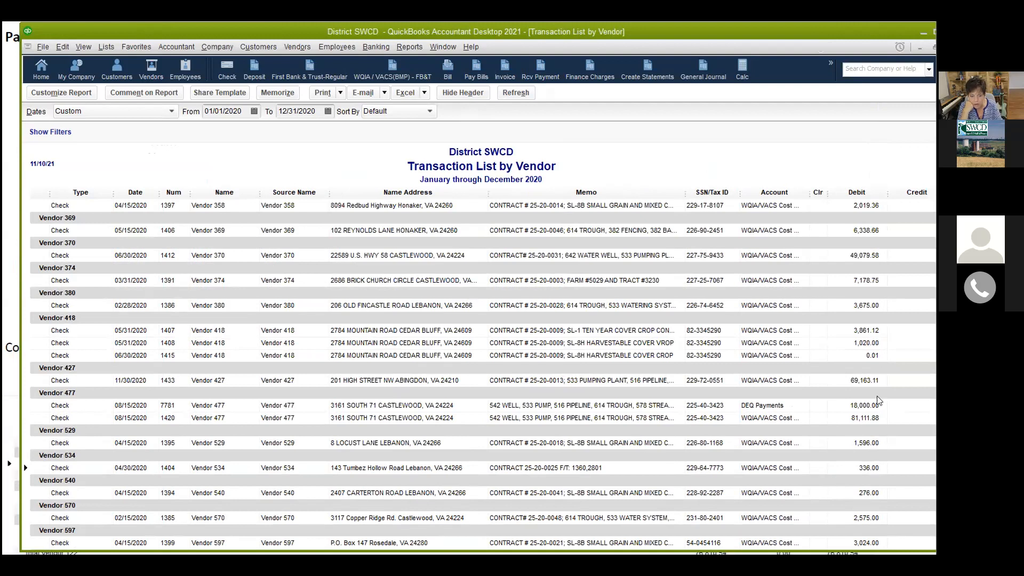
scroll(869, 389, "up", 3)
scroll(869, 388, "up", 10)
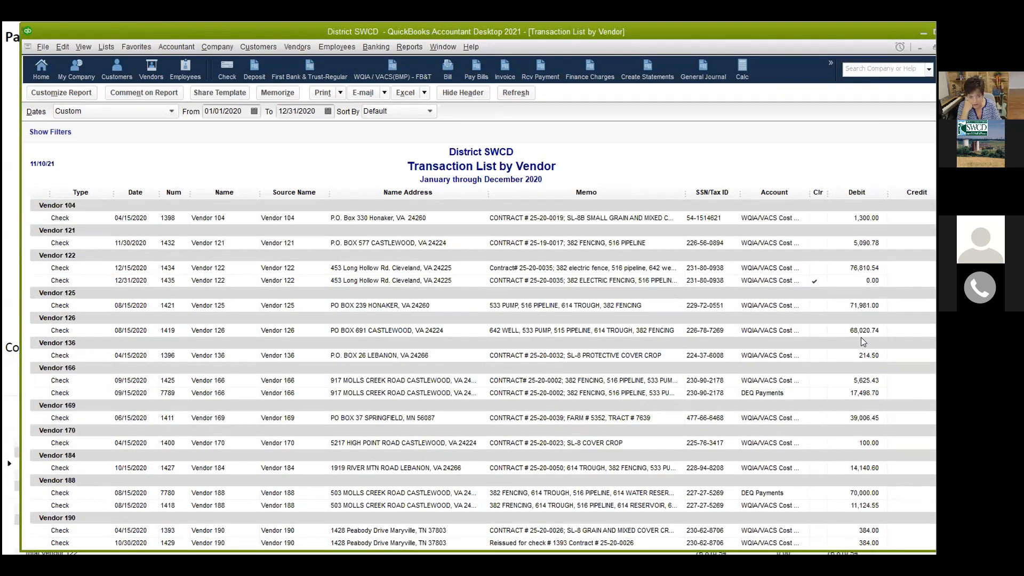
double_click(678, 31)
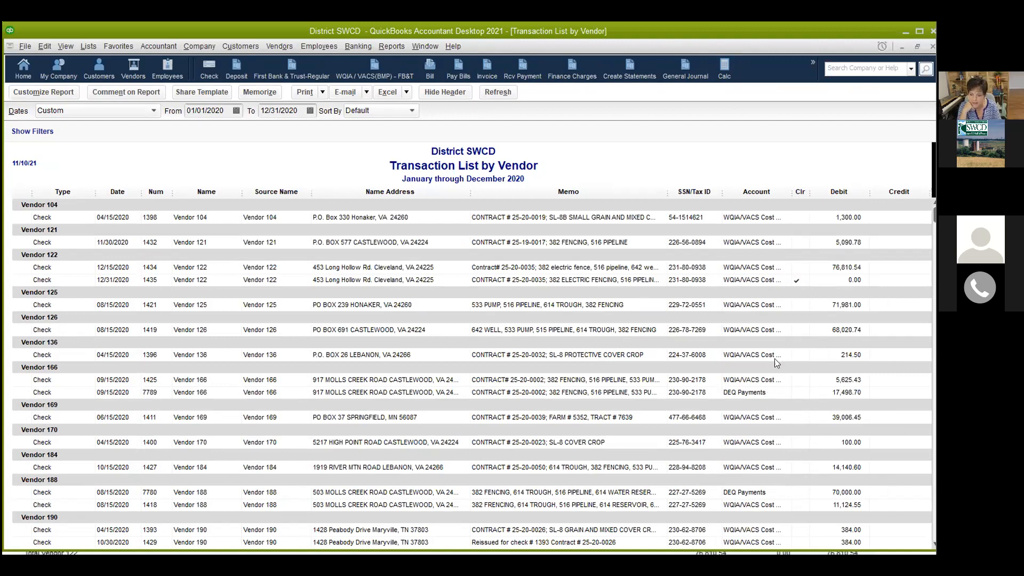
Step: Change the report title in the header settings to "1099-G's" and apply it
left_click(26, 93)
left_click(208, 89)
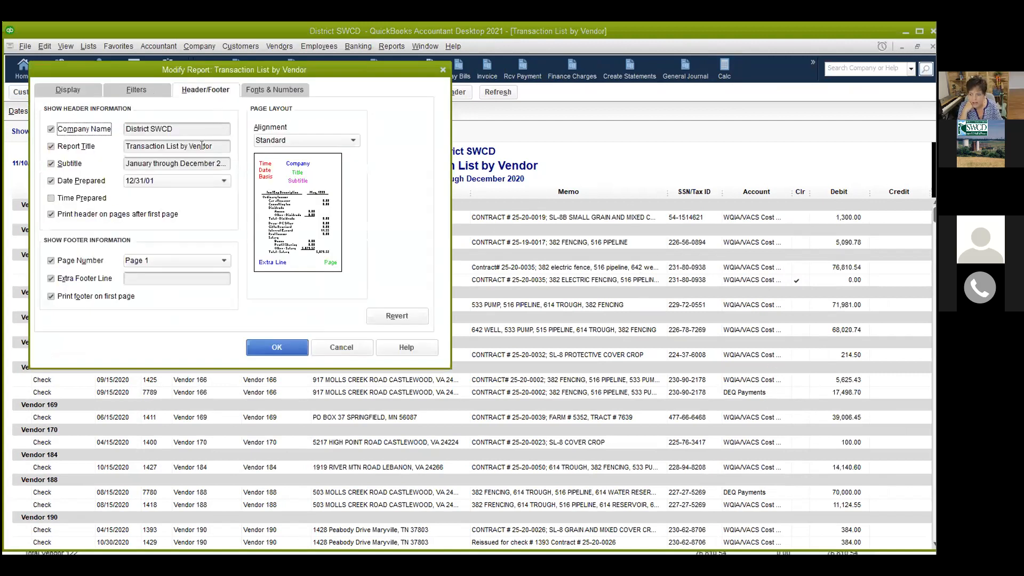
left_click_drag(220, 142, 101, 131)
type("1099-G's")
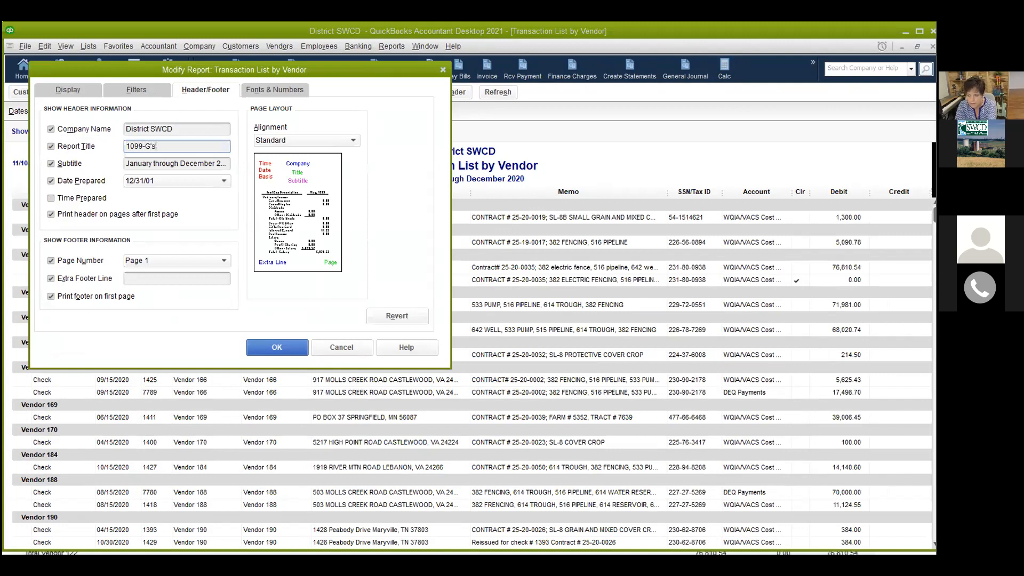
left_click(279, 344)
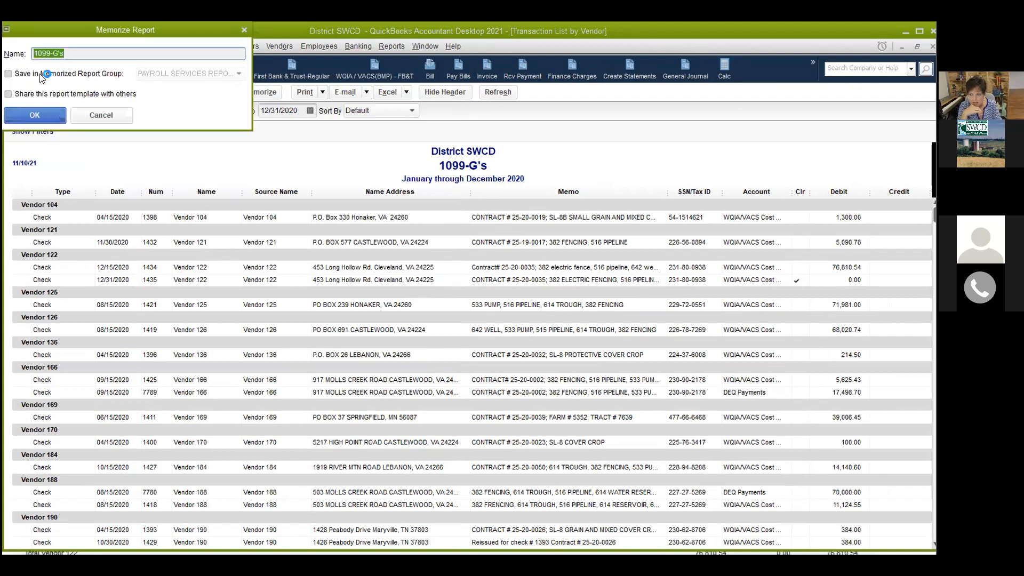
left_click(10, 73)
left_click(158, 71)
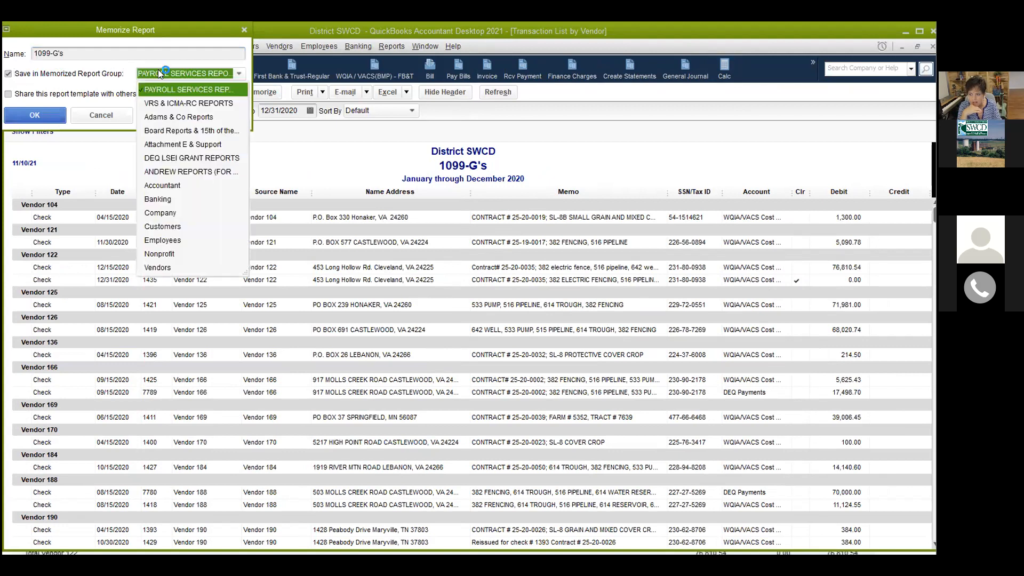
left_click(25, 73)
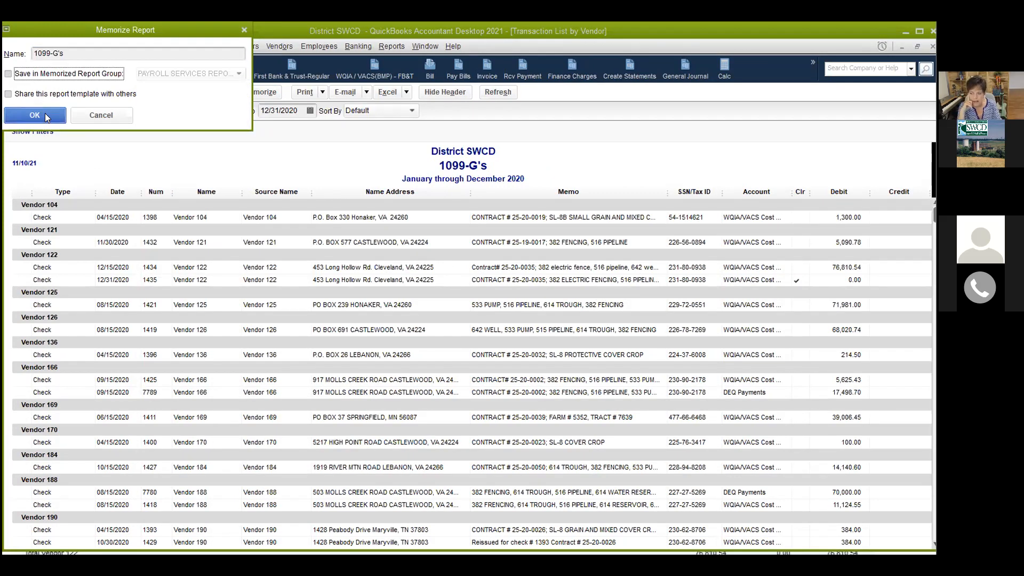
left_click(101, 115)
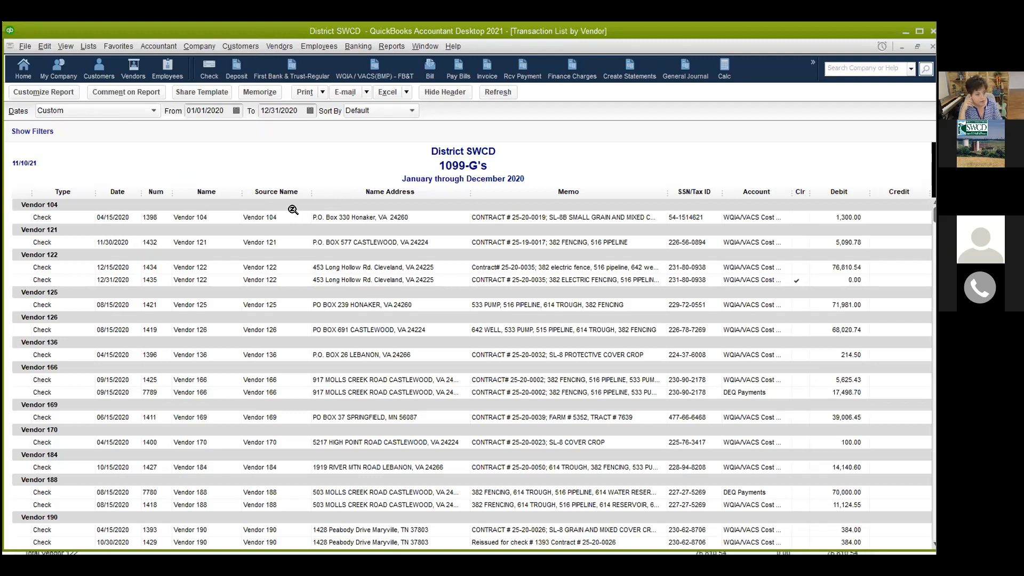
Step: Look through the report's transactions and examine Vendor 104's check 1398, widening the expense line's Customer:Job column, and close the check
scroll(329, 317, "down", 3)
scroll(329, 317, "down", 4)
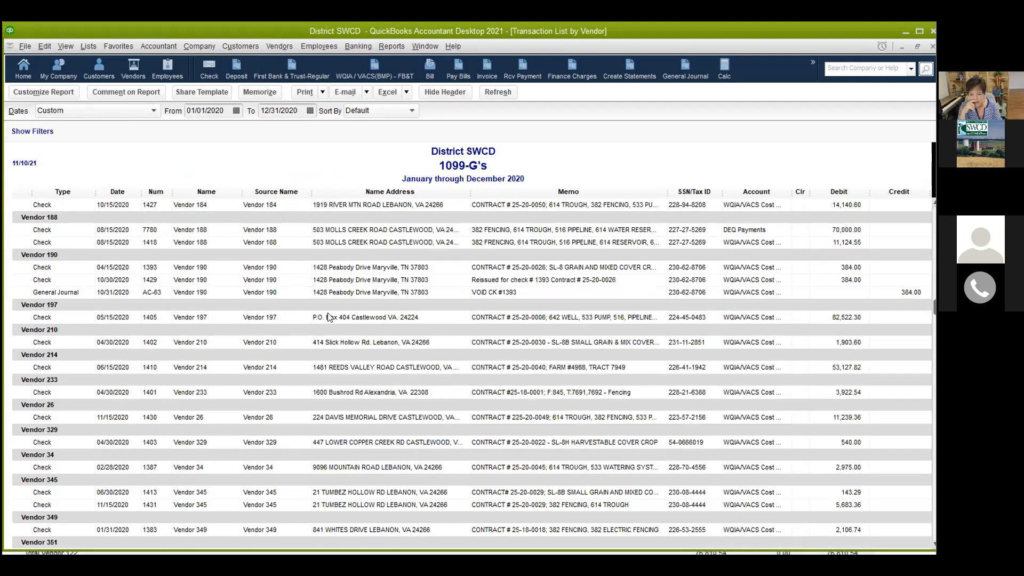
scroll(329, 317, "down", 3)
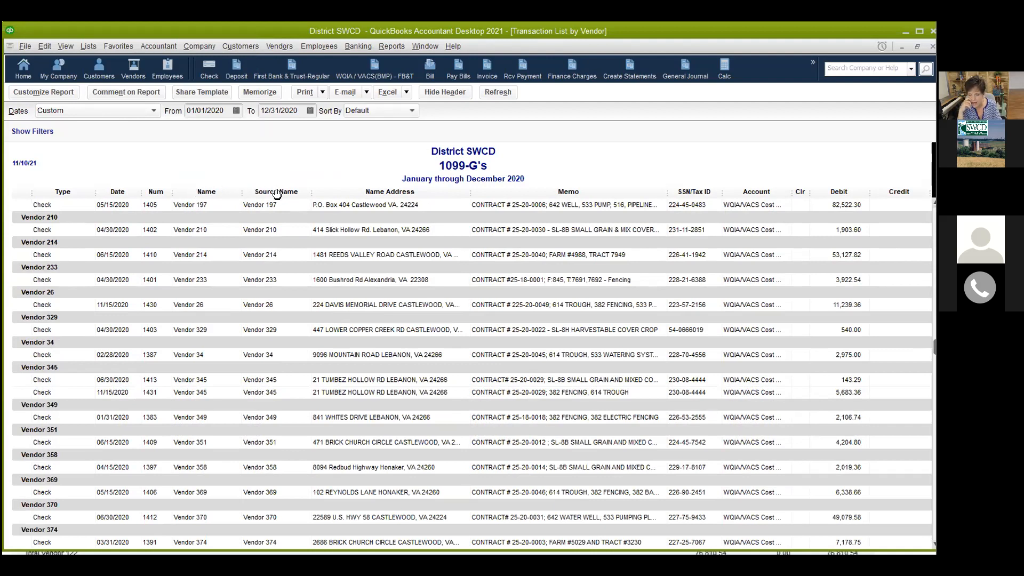
scroll(270, 309, "up", 9)
scroll(282, 297, "up", 1)
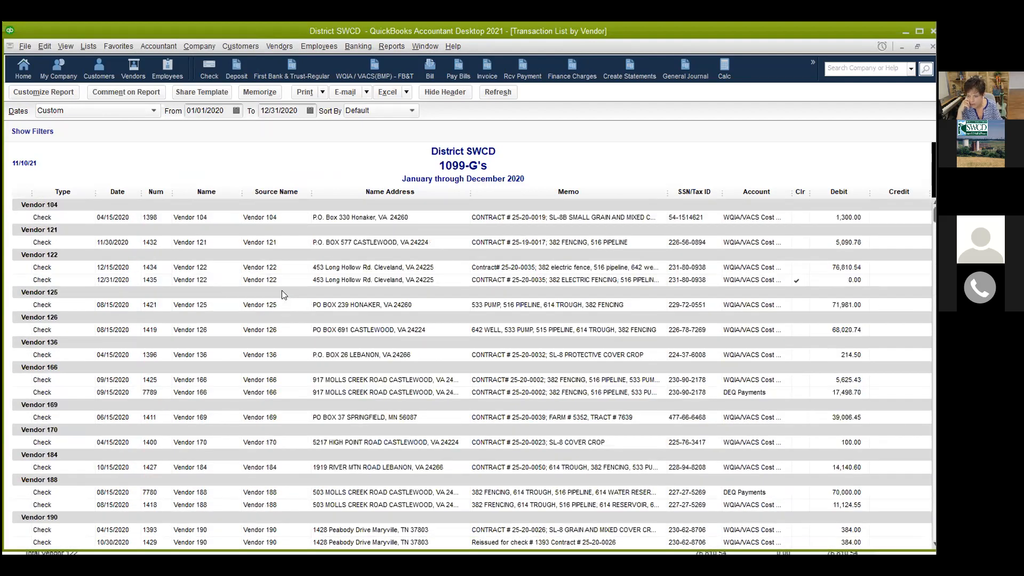
double_click(275, 217)
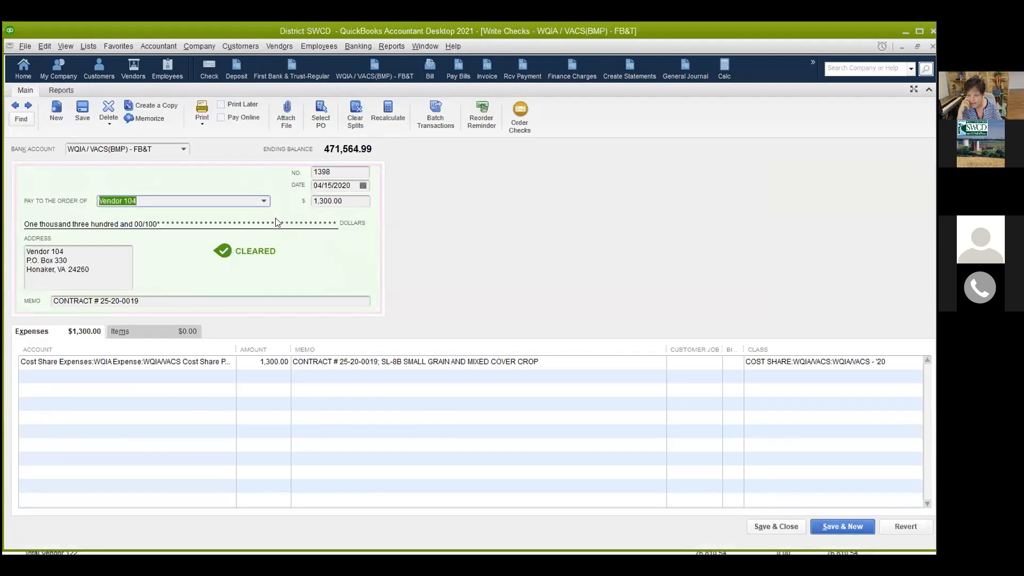
left_click_drag(666, 350, 566, 350)
left_click(597, 361)
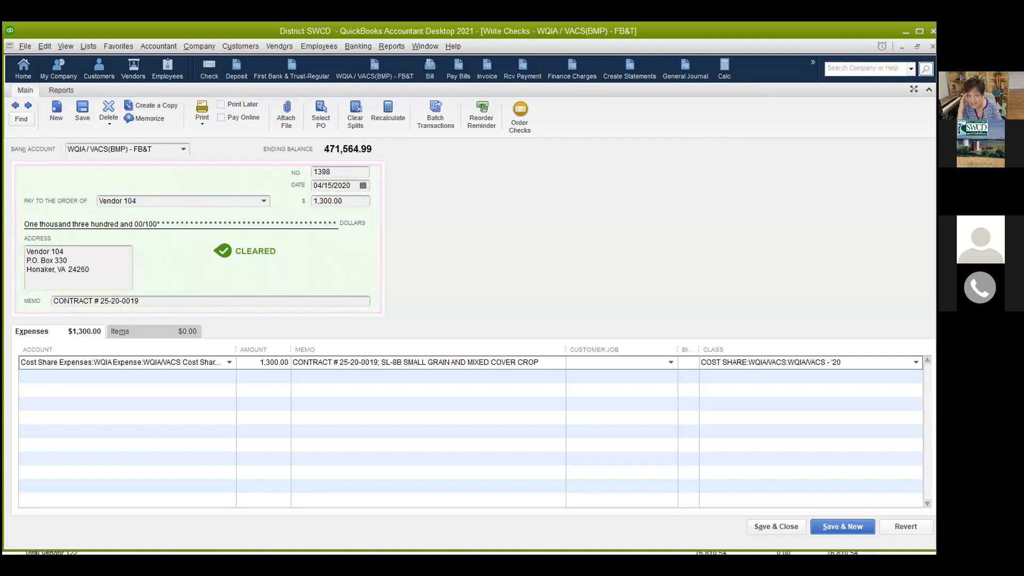
left_click(932, 47)
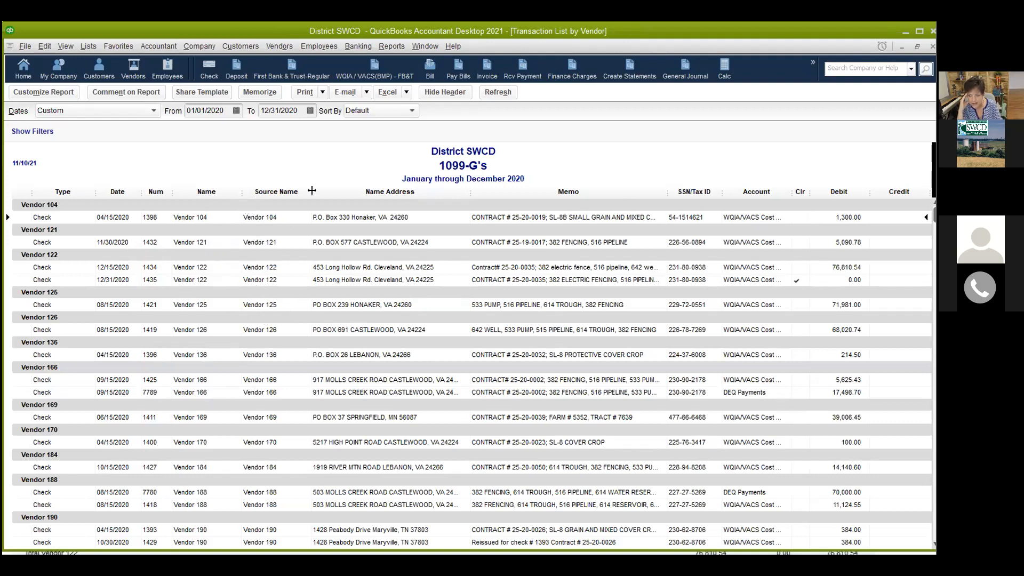
Step: Collapse the report's Source Name column to remove it, and look over the vendor transactions to the end of the list
left_click_drag(303, 191, 229, 191)
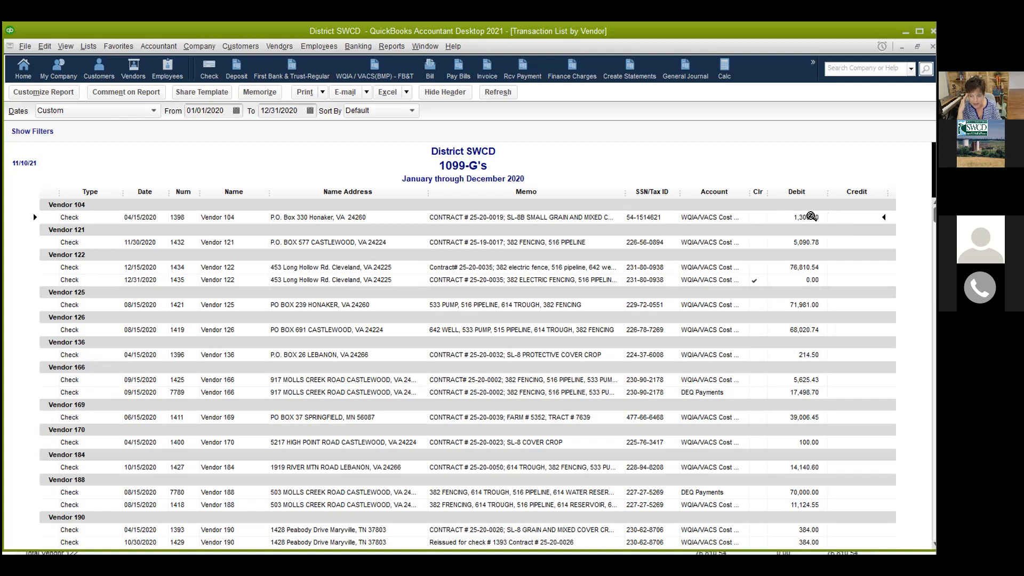
scroll(677, 324, "down", 10)
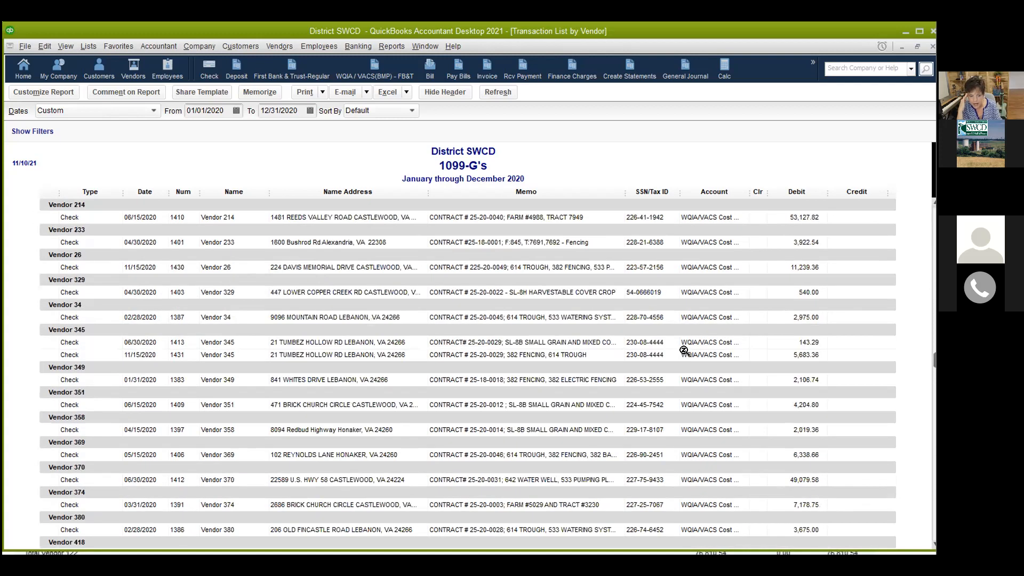
scroll(684, 352, "down", 15)
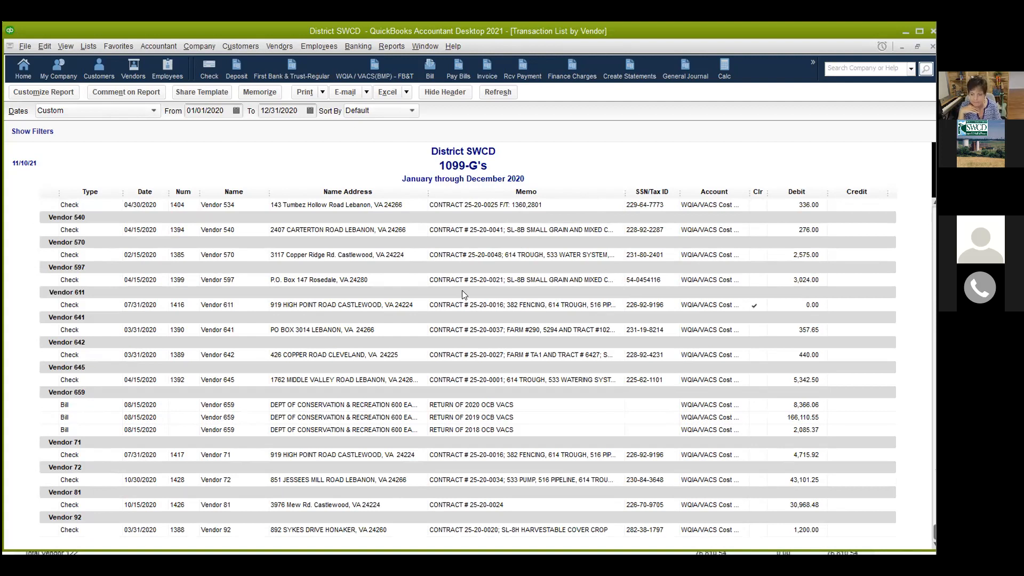
scroll(482, 323, "up", 9)
scroll(482, 325, "up", 10)
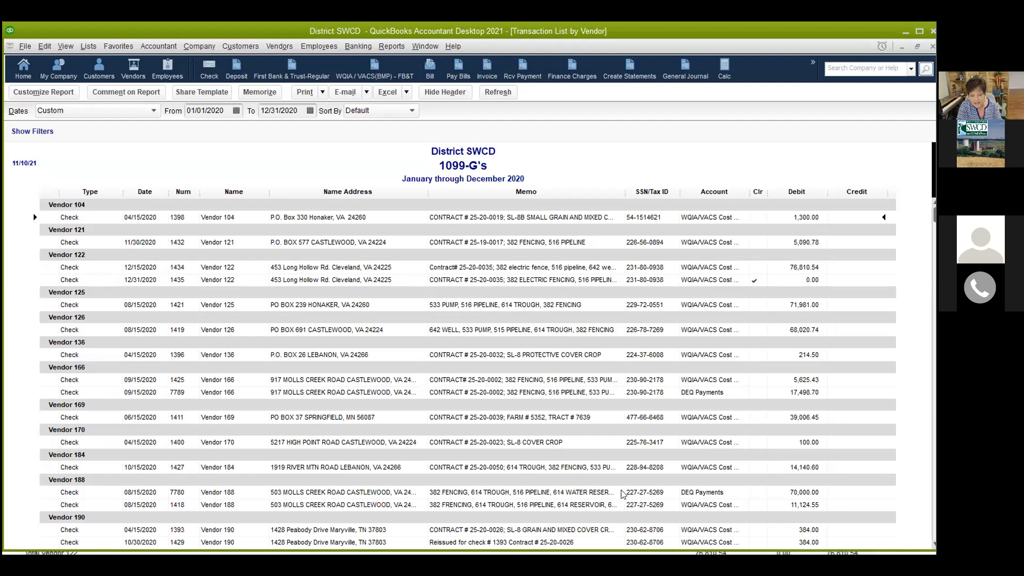
Step: Switch to the handout to check its "Payments for 1099'G's" instructions and sample report against the customized report, and return to QuickBooks
key("alt+Tab")
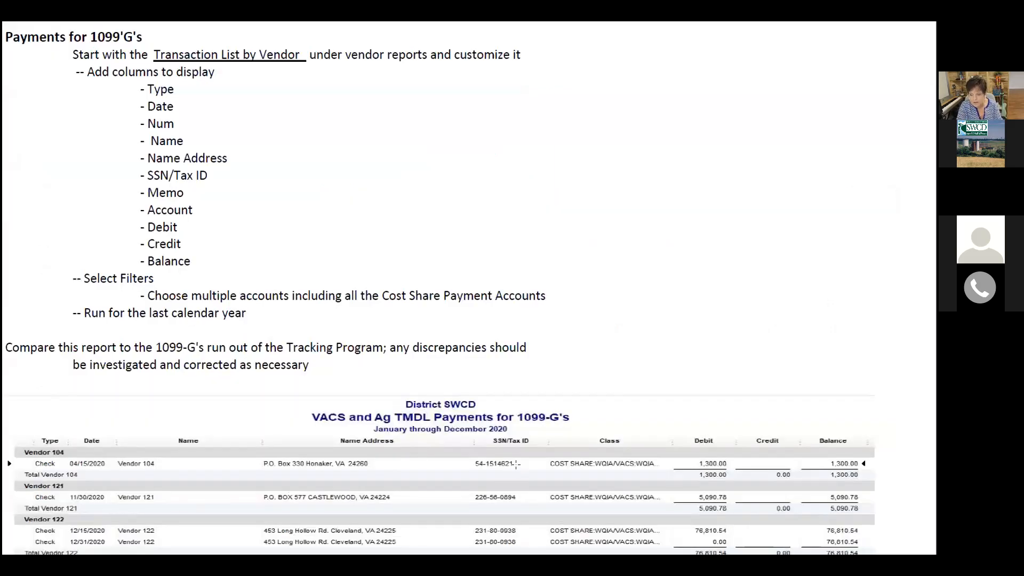
scroll(513, 469, "up", 3)
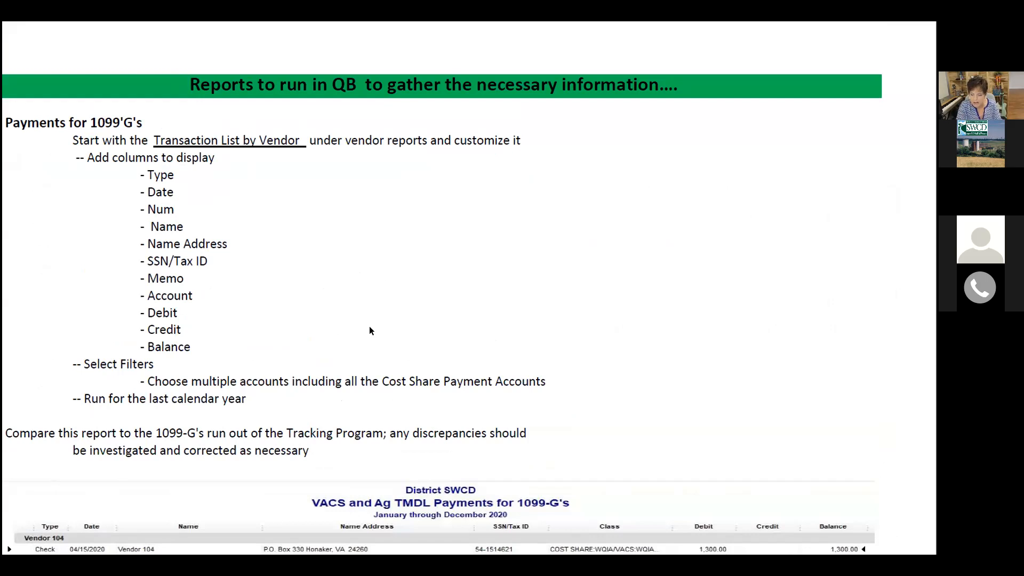
scroll(369, 325, "down", 3)
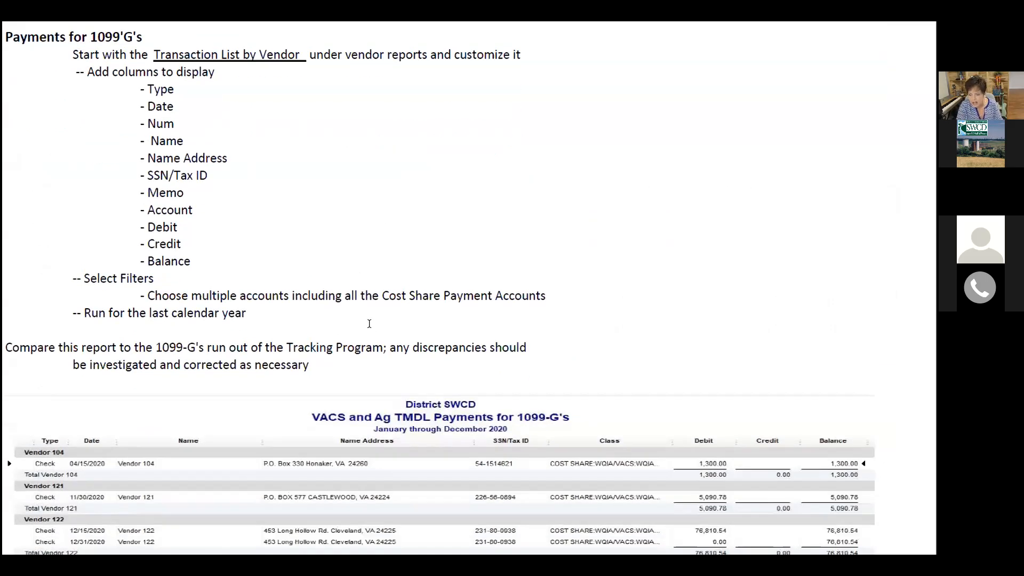
scroll(369, 324, "down", 2)
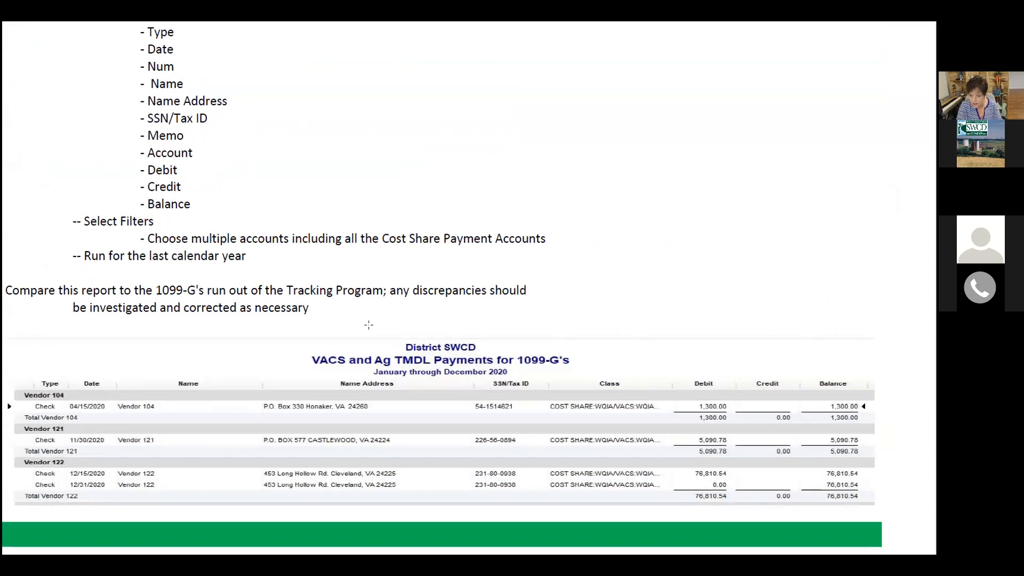
scroll(369, 325, "down", 2)
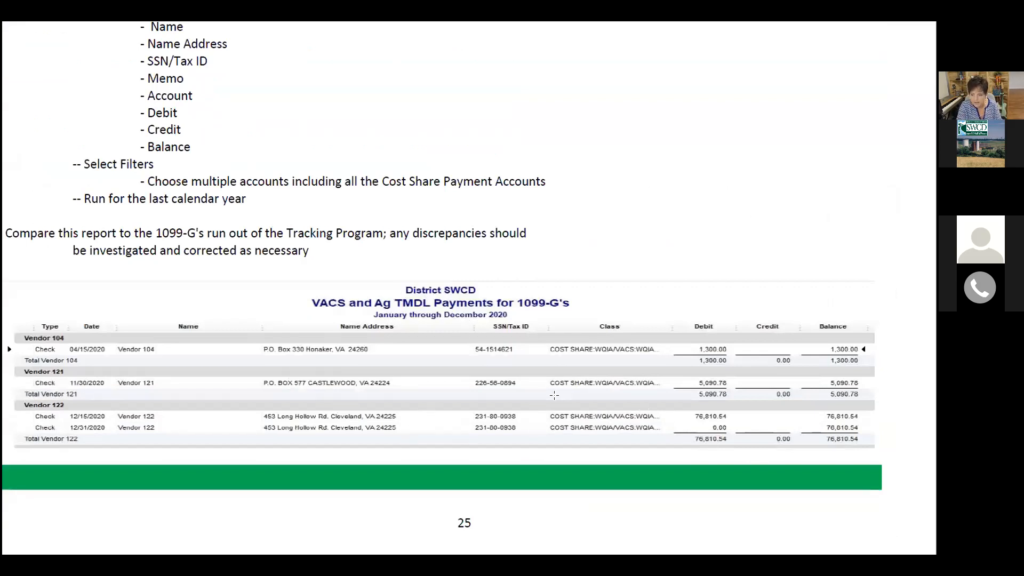
scroll(555, 395, "down", 4)
scroll(554, 398, "up", 6)
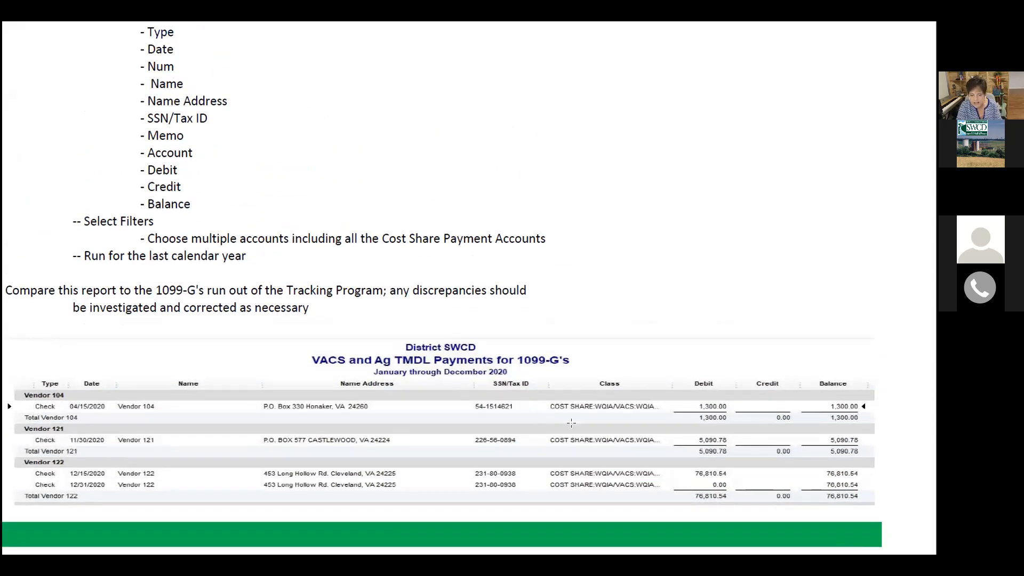
left_click(770, 539)
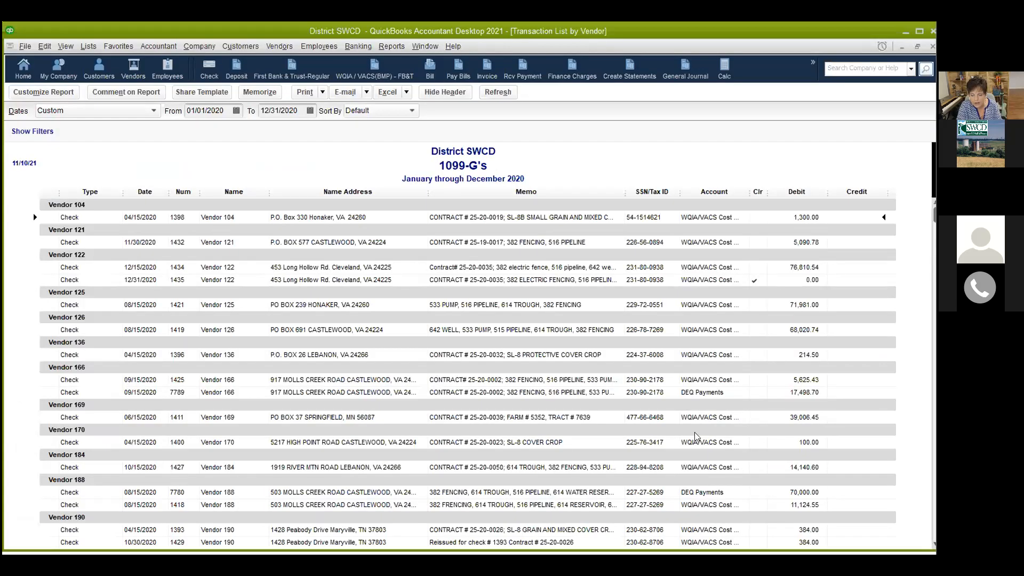
Step: Search the report's display columns for "tax" to check the SSN/Tax ID selection
left_click(45, 93)
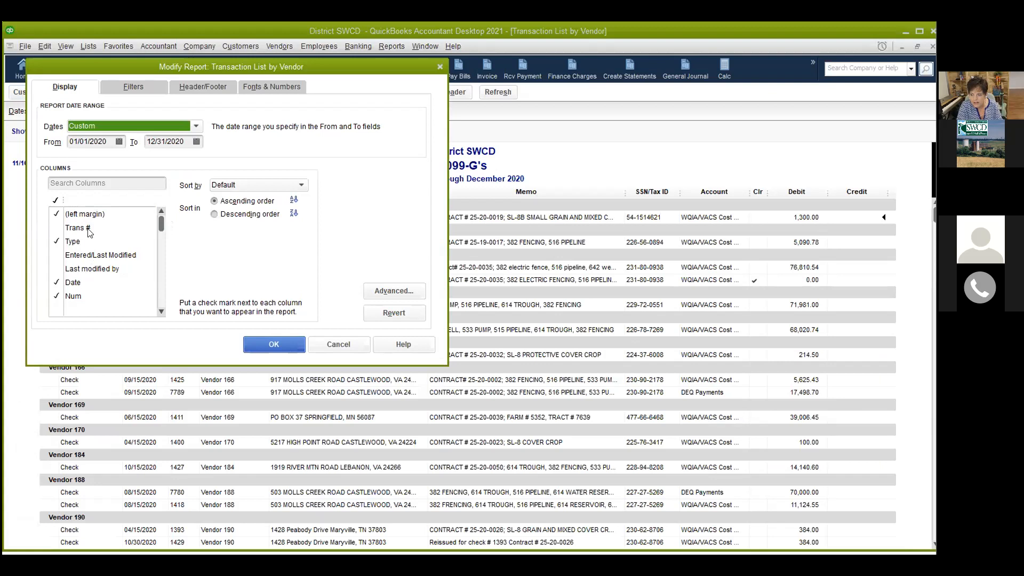
left_click(75, 182)
type("tax")
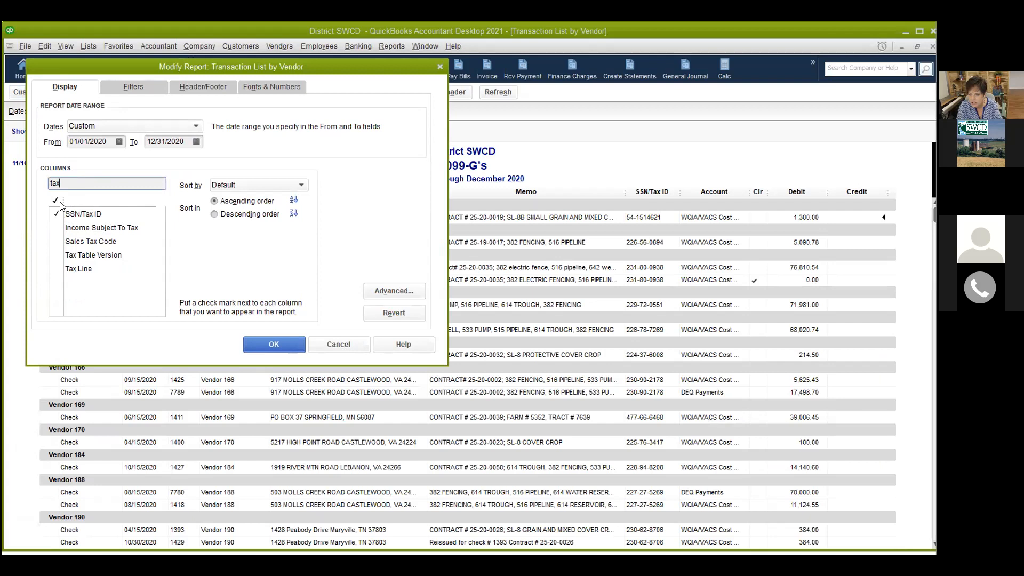
Step: Examine which cost share accounts are selected in the multiple accounts filter and close the account selection without changing it
left_click(115, 88)
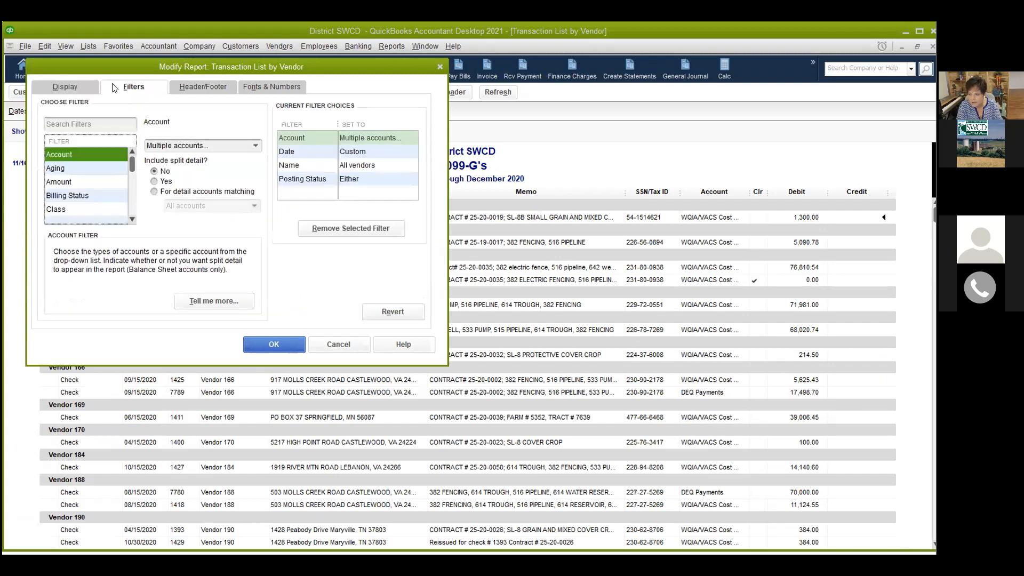
left_click(255, 145)
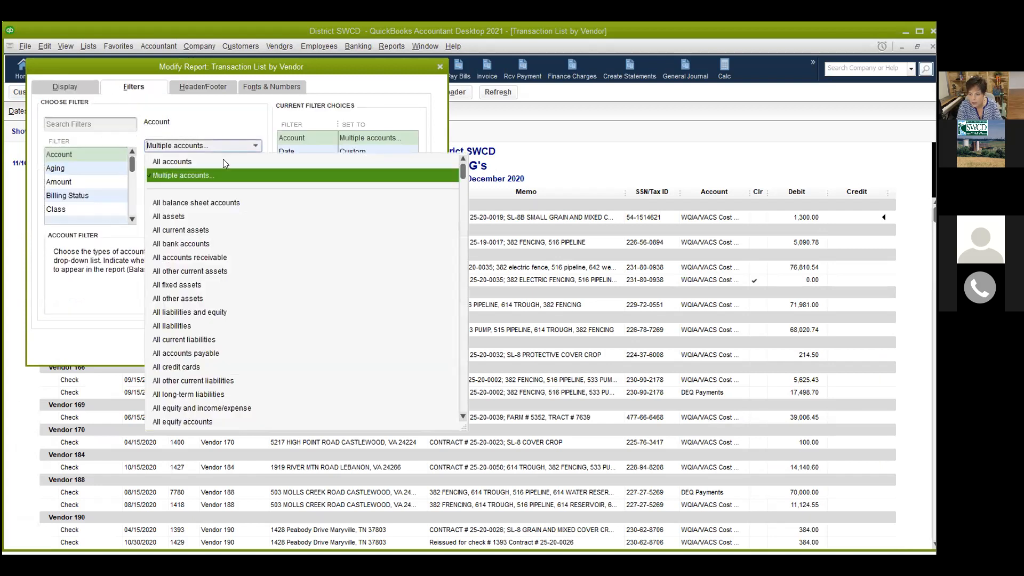
left_click(197, 176)
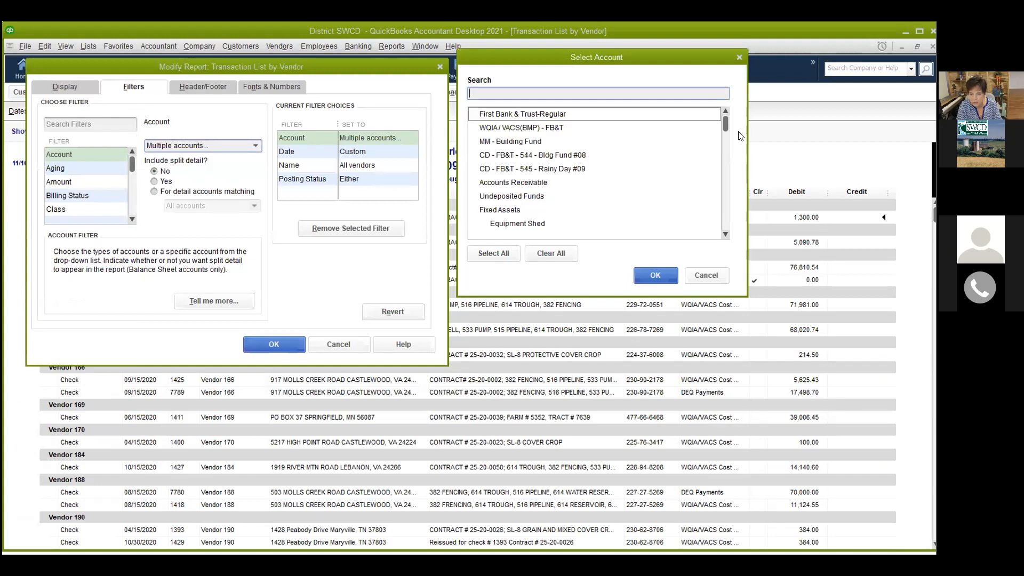
left_click_drag(726, 123, 726, 152)
left_click_drag(733, 187, 732, 226)
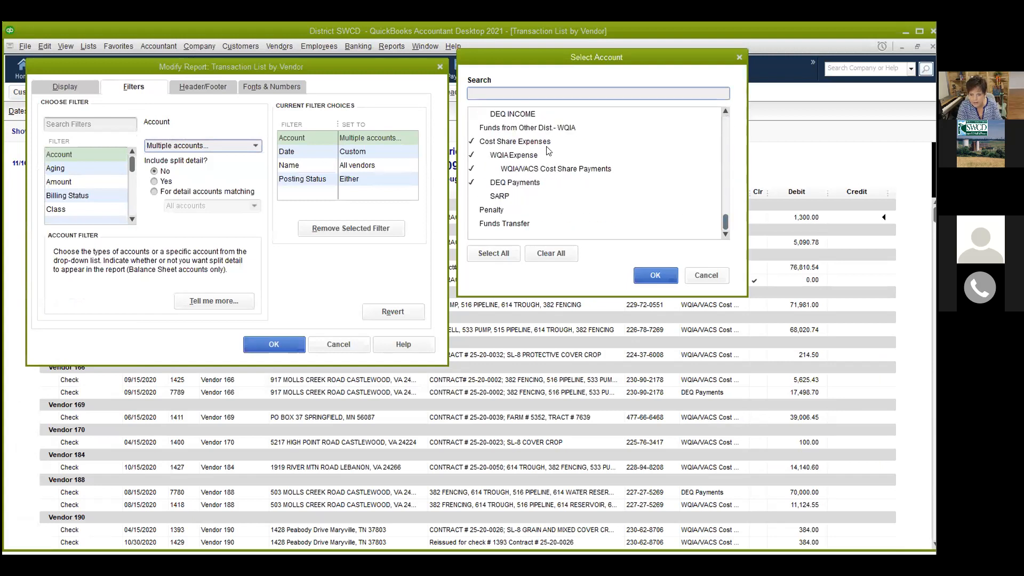
scroll(533, 160, "up", 10)
scroll(562, 108, "up", 4)
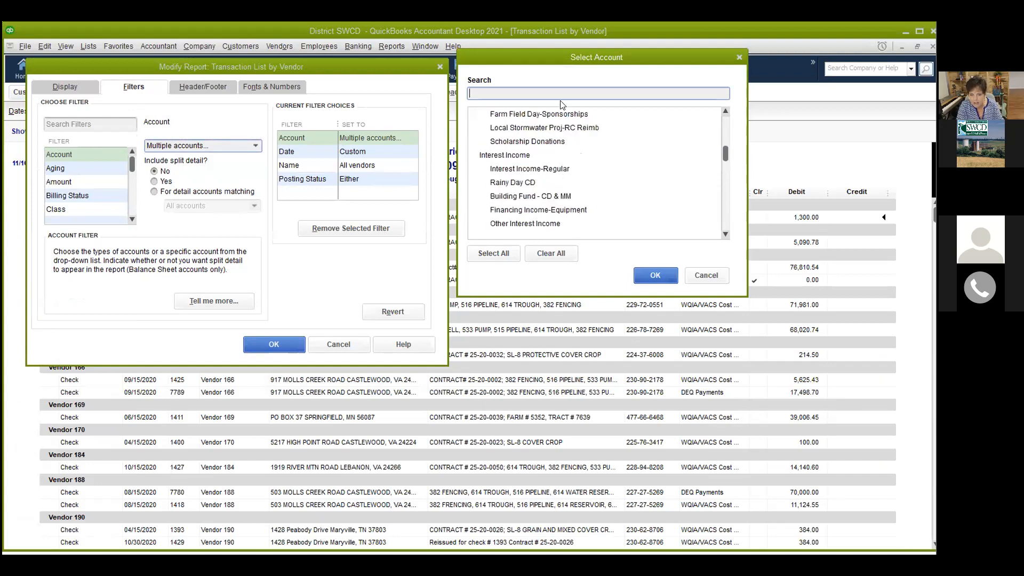
scroll(559, 159, "up", 2)
scroll(559, 160, "down", 12)
scroll(560, 171, "up", 1)
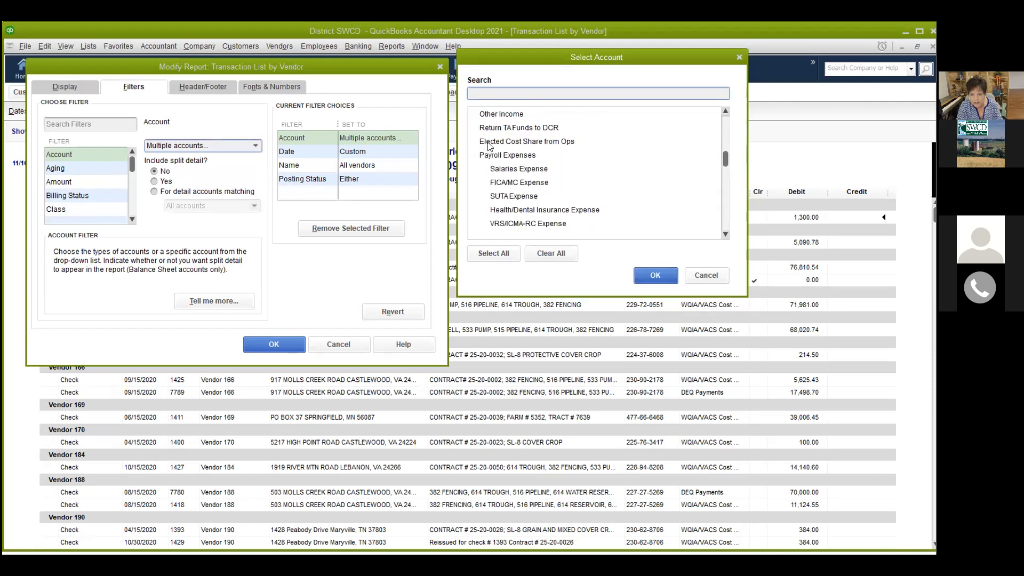
left_click(705, 275)
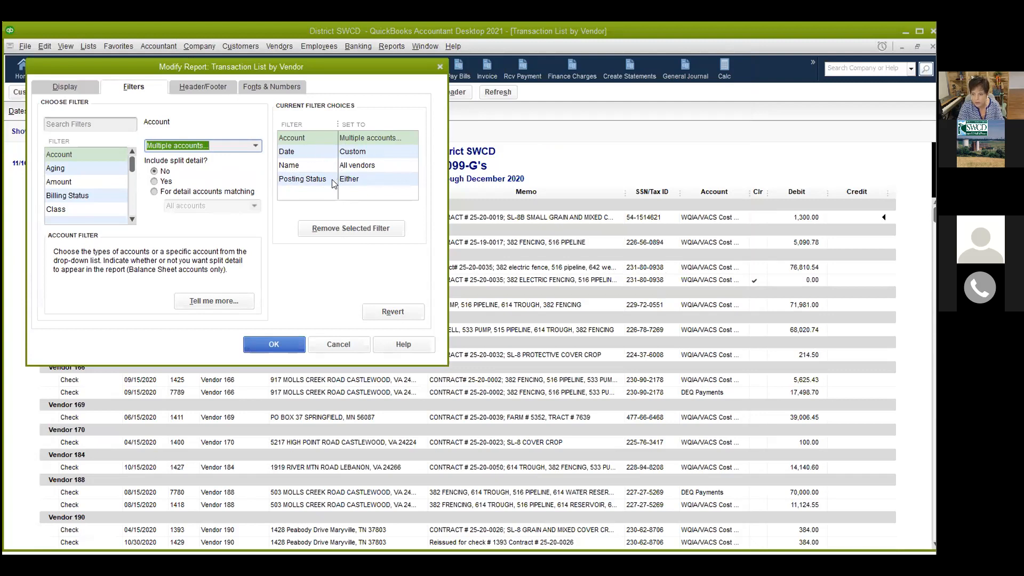
Step: Close the report settings, read the handout's "Payments for Potential 1099-Misc and 1099-NEC" instructions, and return to QuickBooks
left_click(283, 345)
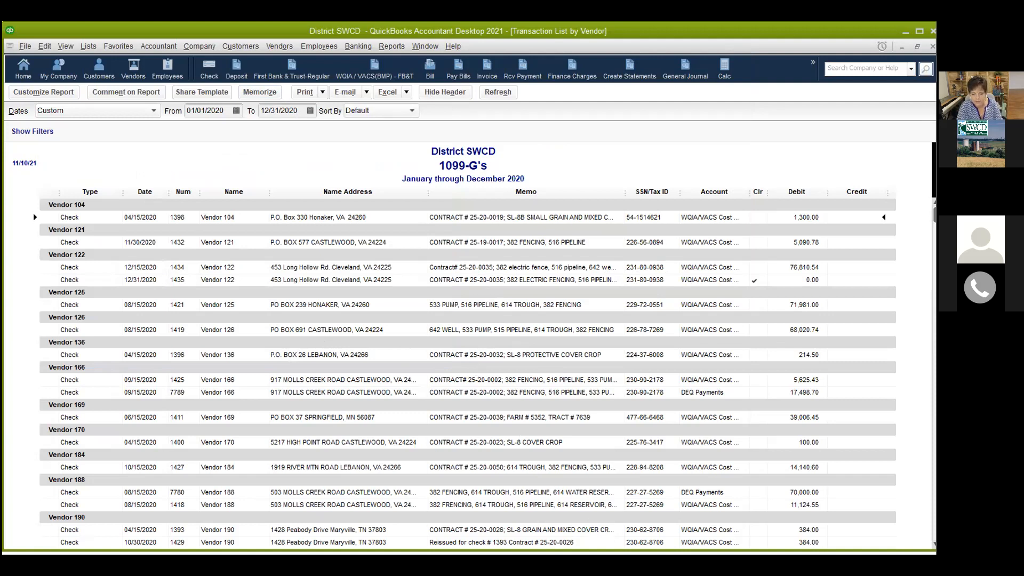
mouse_move(616, 555)
left_click(617, 526)
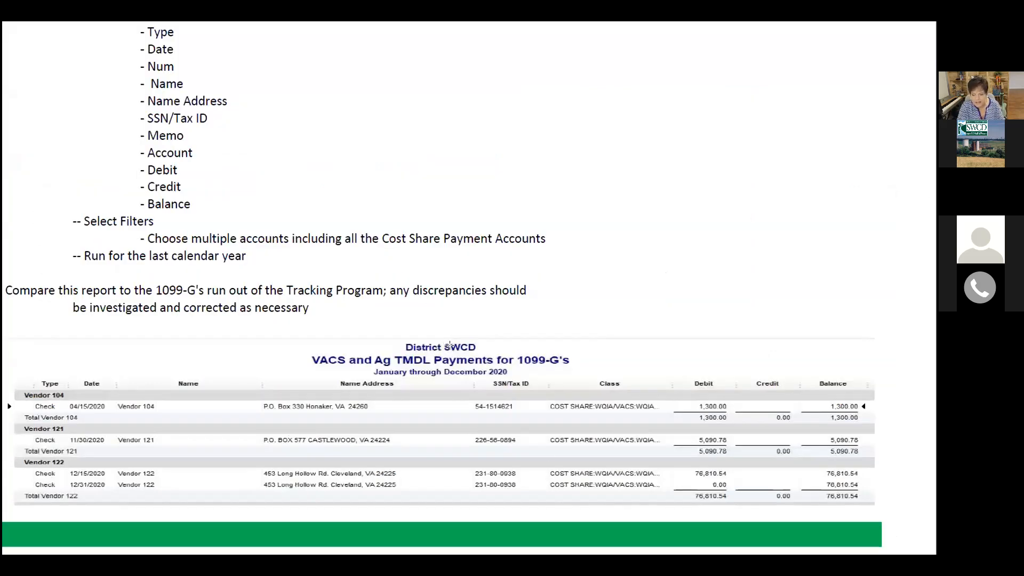
scroll(451, 345, "down", 10)
scroll(451, 346, "down", 3)
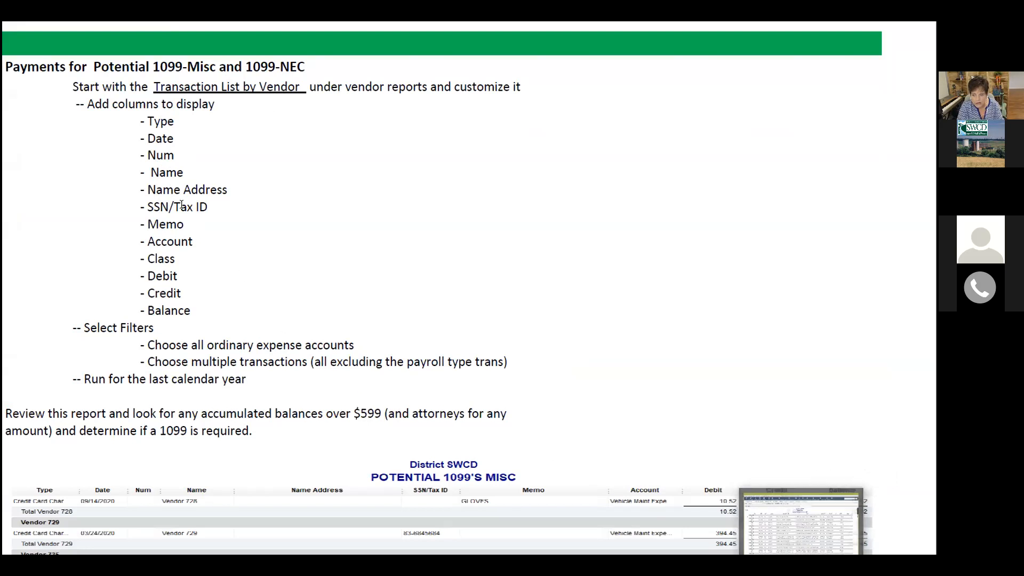
mouse_move(802, 560)
left_click(765, 531)
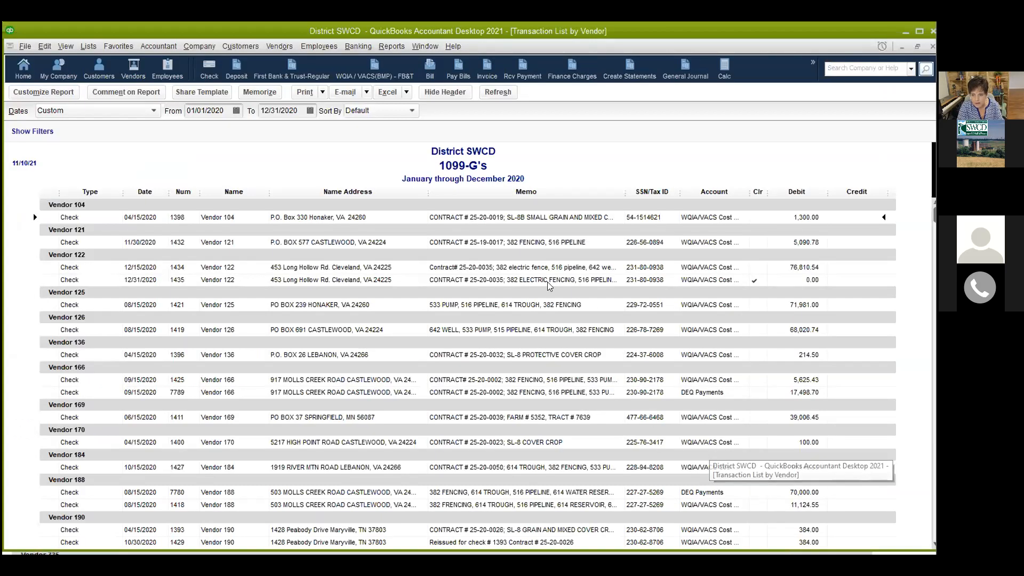
Step: Close the 1099-G's report and open a new Transaction List by Vendor report
left_click(932, 47)
left_click(379, 47)
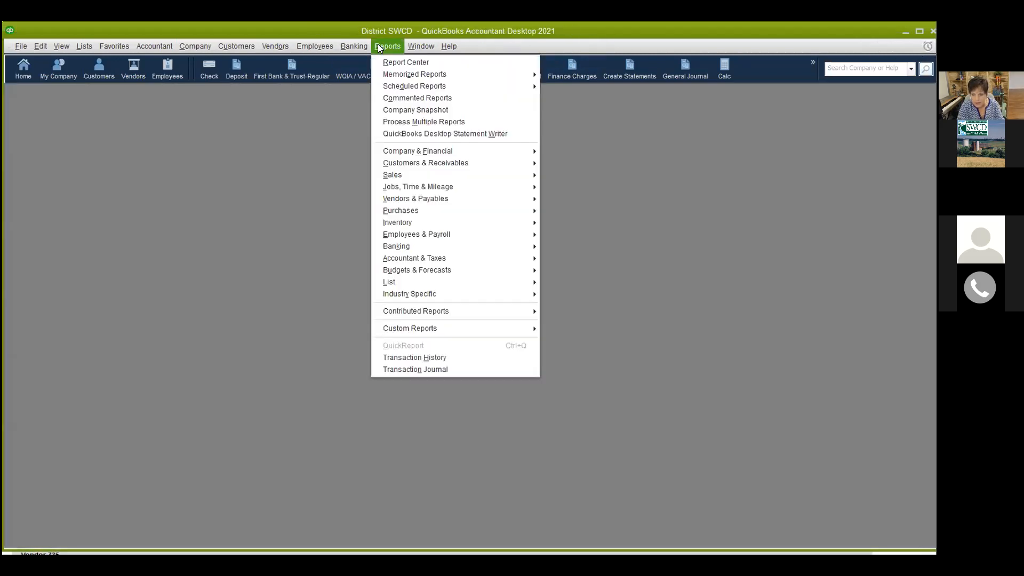
mouse_move(436, 197)
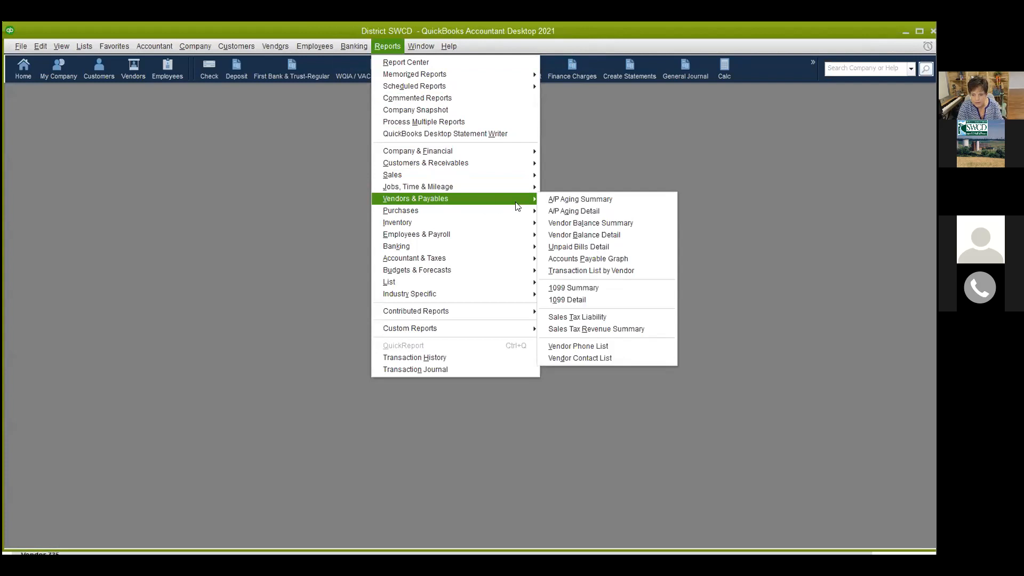
left_click(607, 270)
Step: Set the report's date range from 01/01/2020 to 12/31/2020 and maximize the report window
left_click(226, 179)
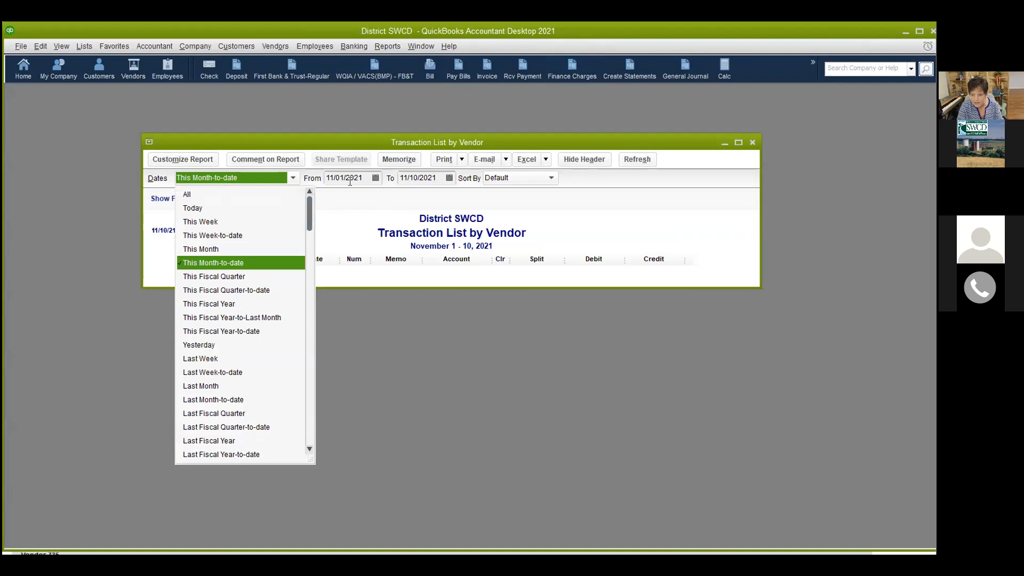
left_click(208, 304)
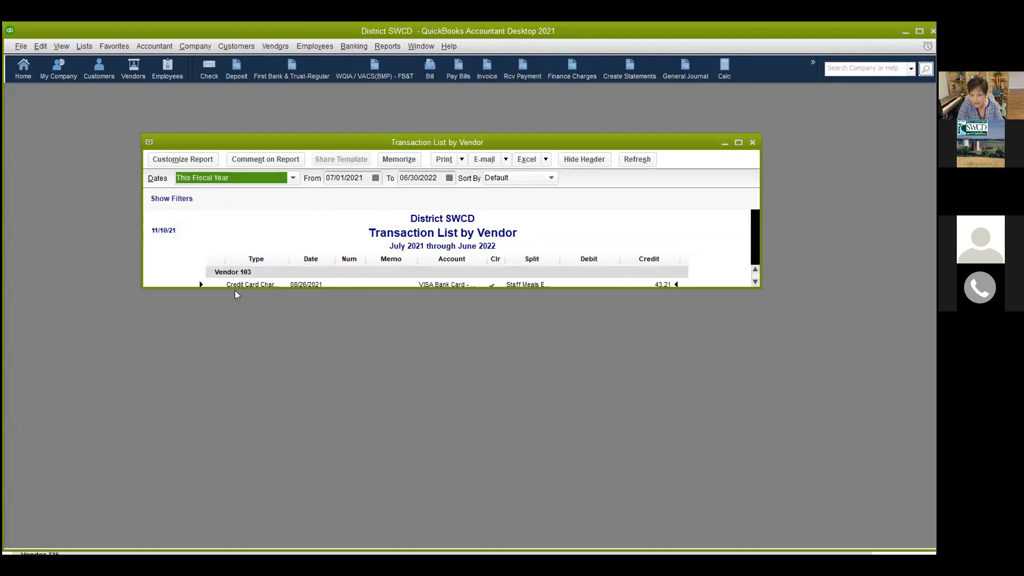
left_click(364, 175)
type("010120")
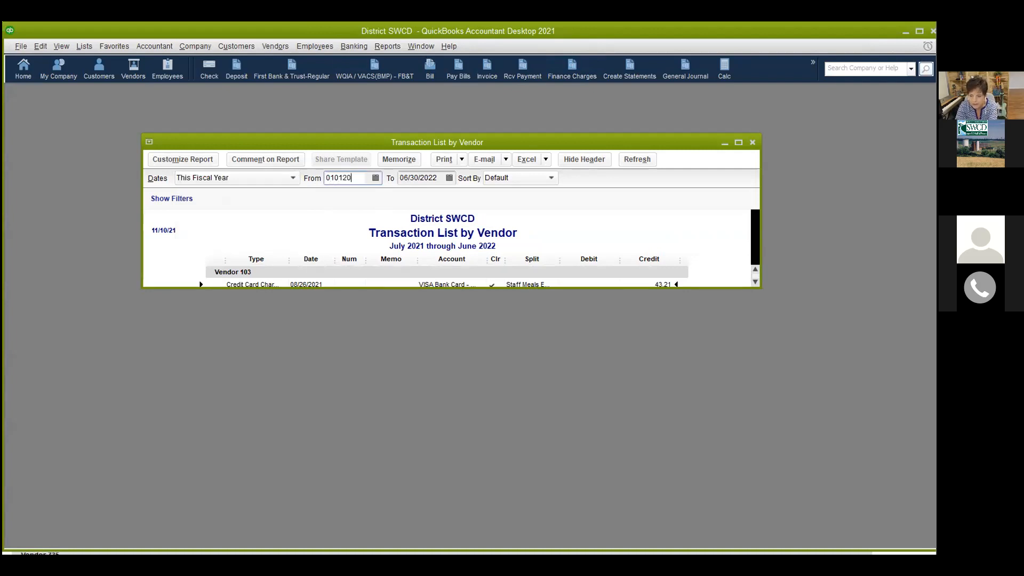
key("Tab")
type("1")
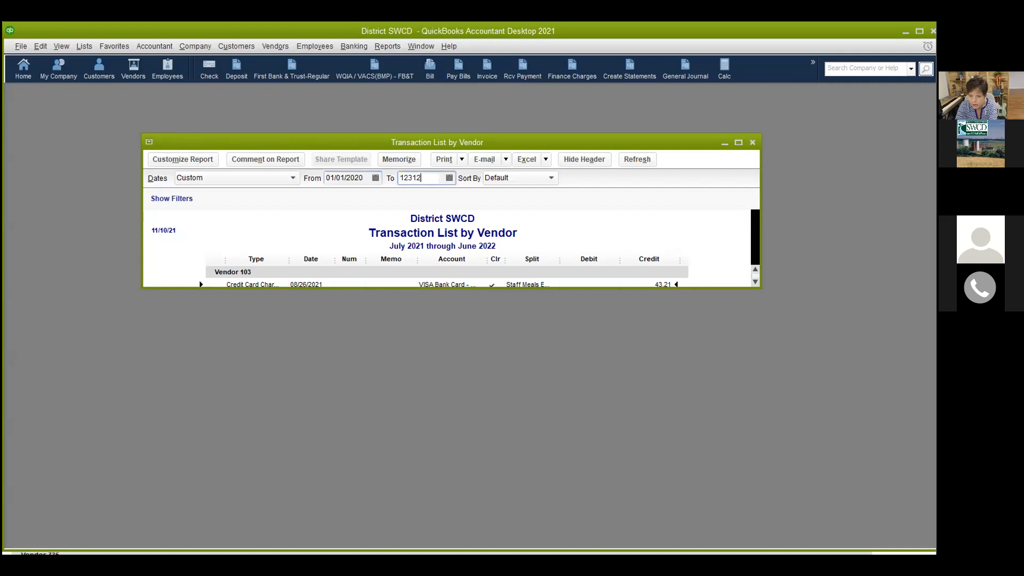
key("Tab")
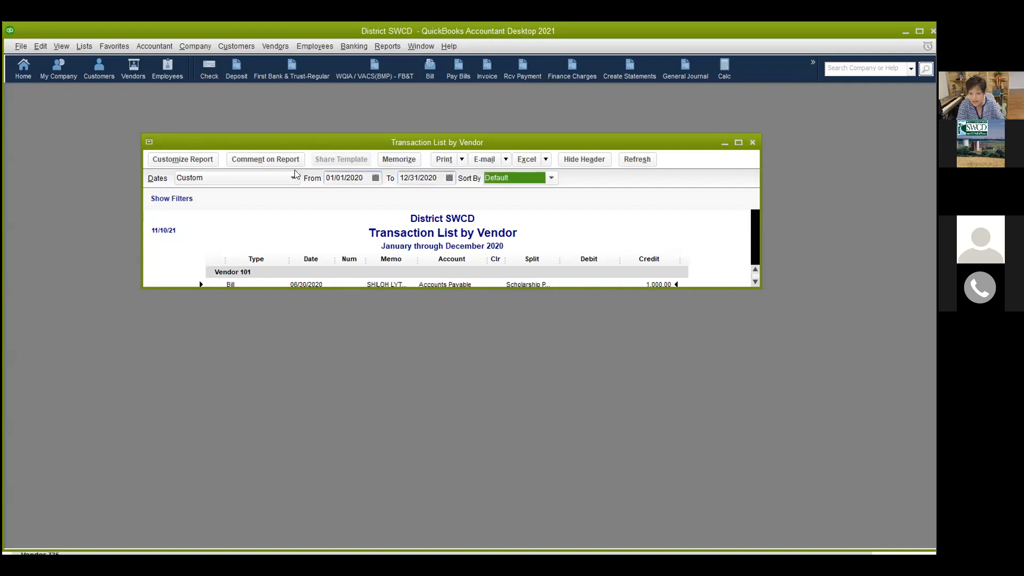
left_click(617, 232)
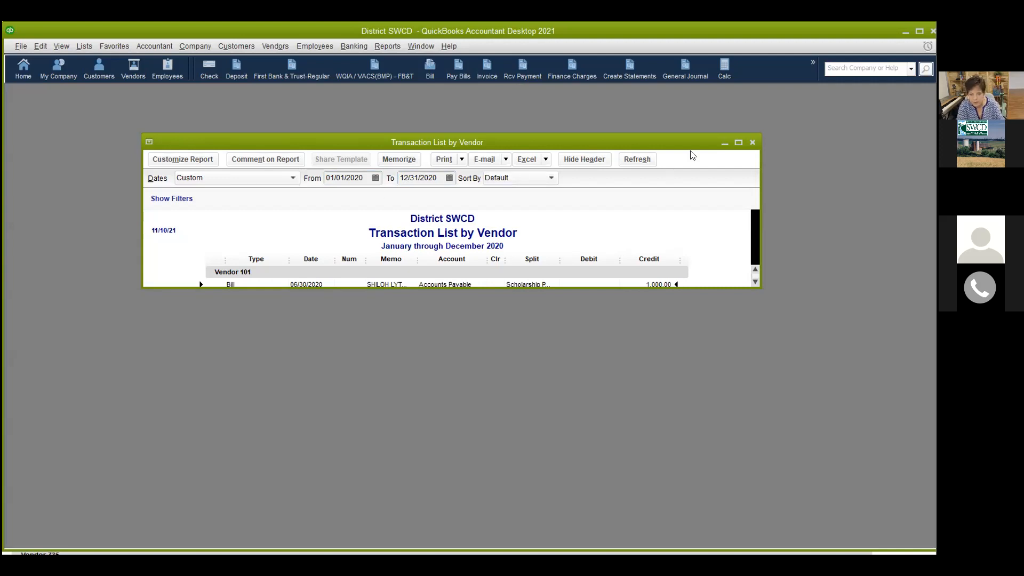
left_click(739, 143)
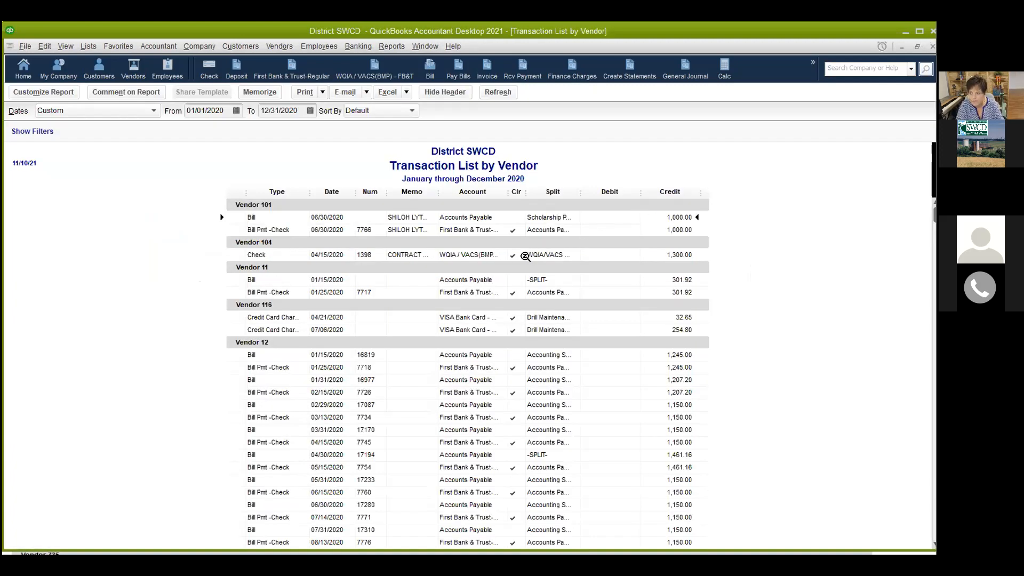
Step: Add the Name, Source Name, Name Address and SSN/Tax ID columns to the report
left_click(48, 92)
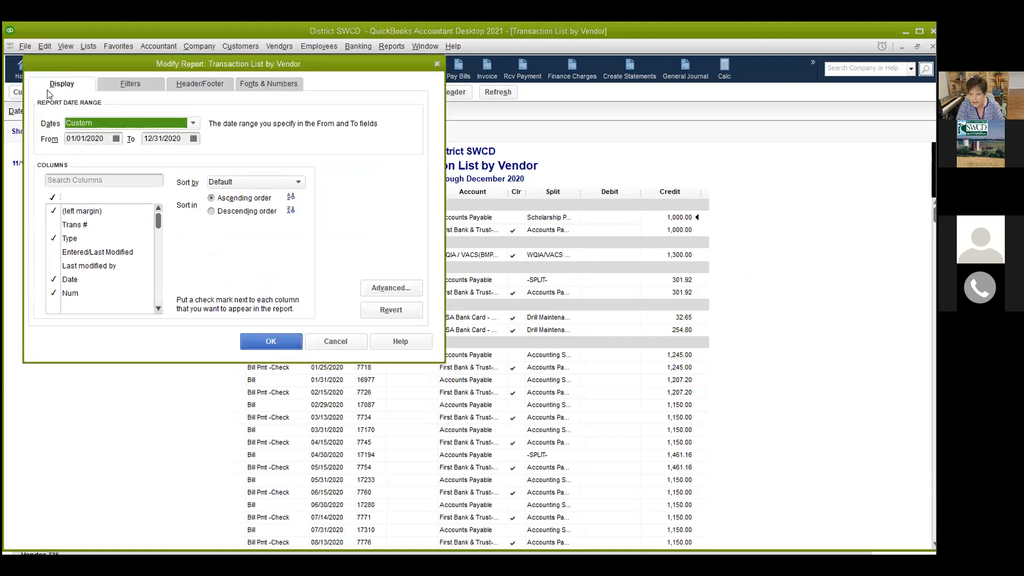
left_click(157, 258)
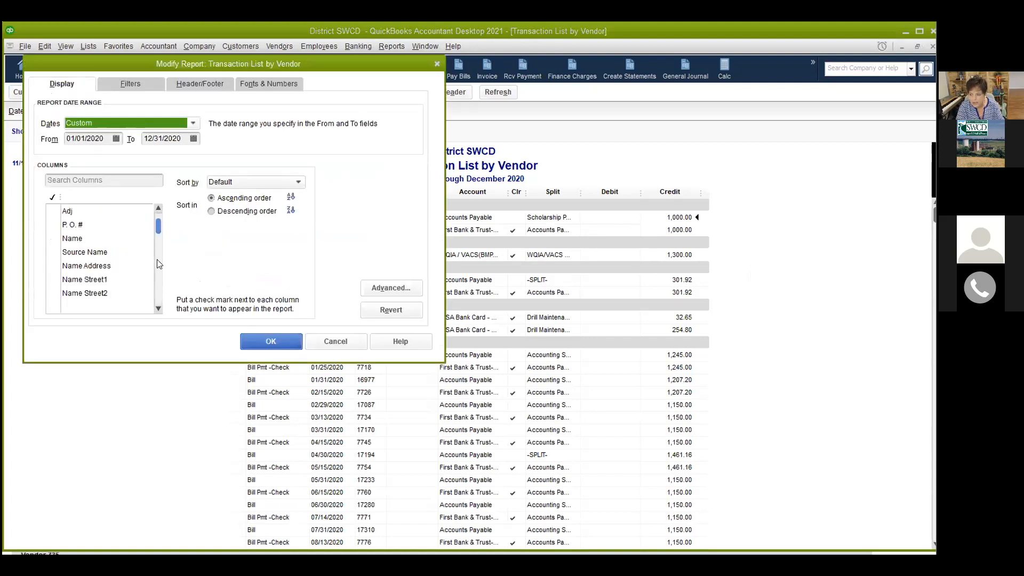
left_click(72, 241)
left_click(75, 253)
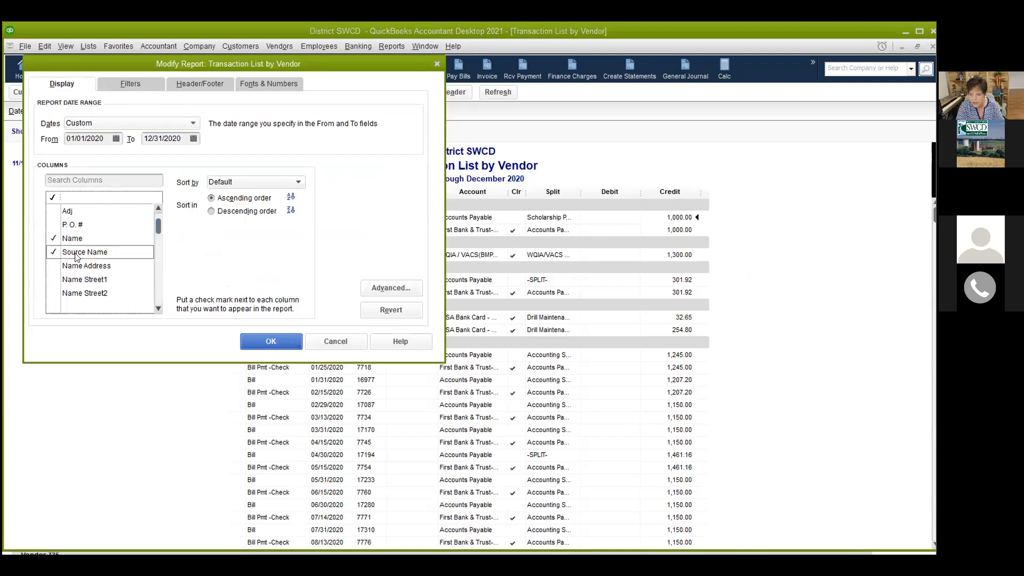
left_click(79, 266)
left_click(158, 305)
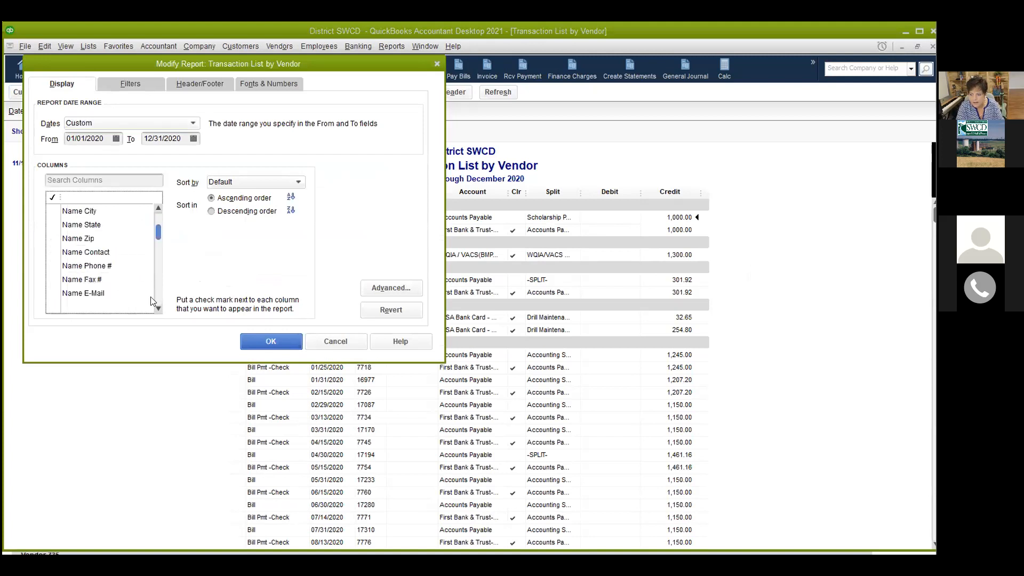
left_click(100, 181)
type("ta")
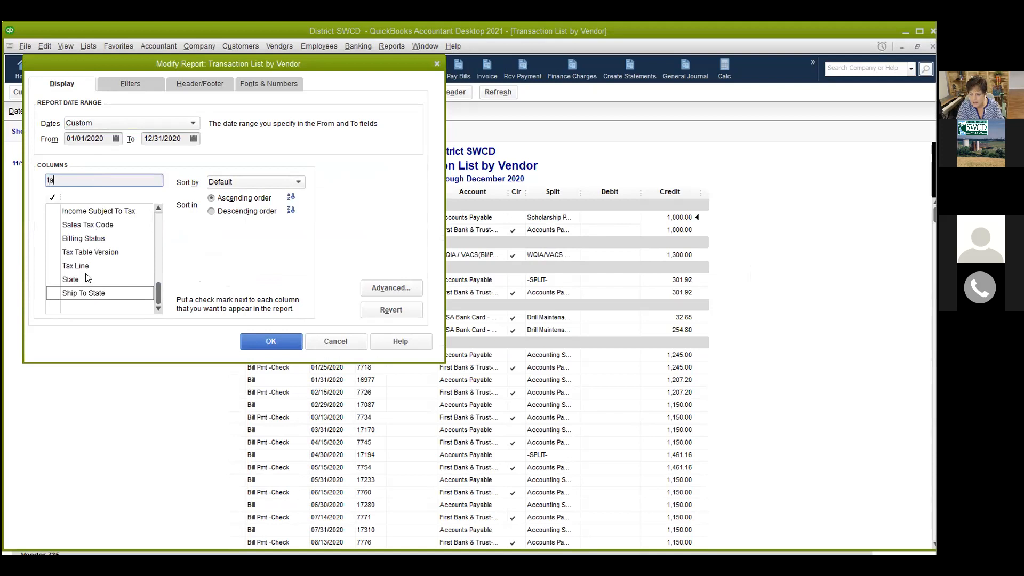
type("x")
left_click(95, 212)
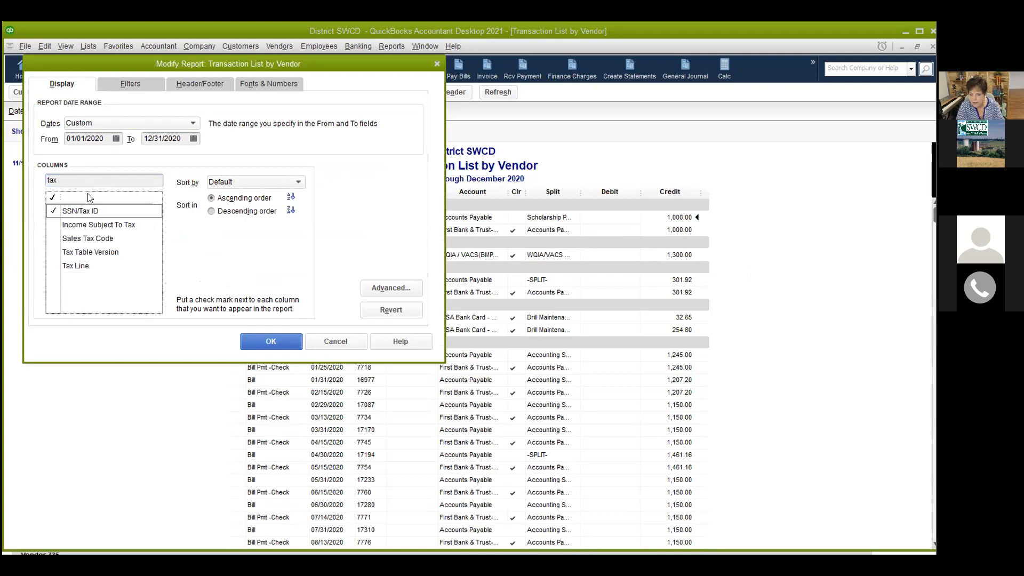
left_click(271, 341)
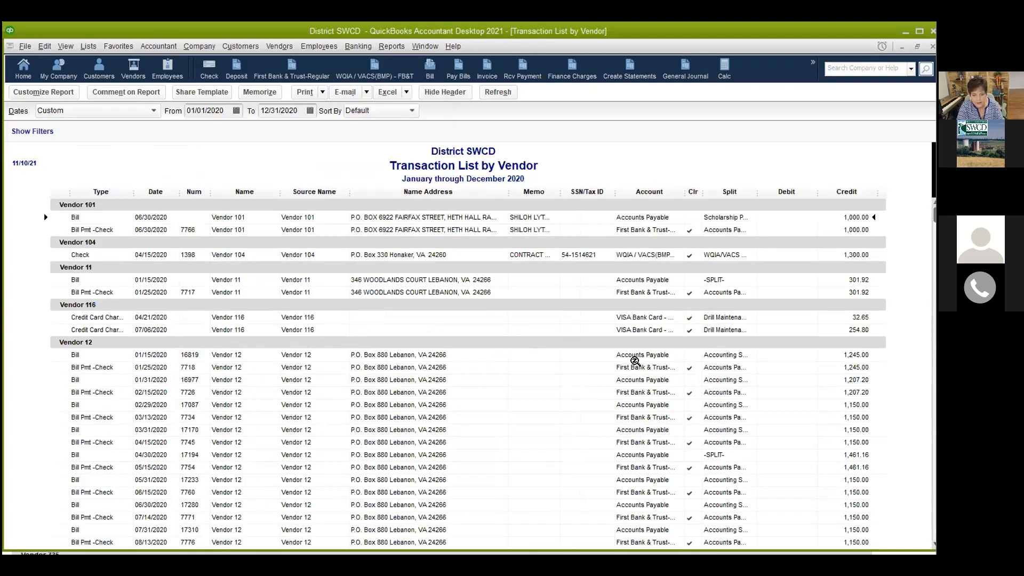
Step: Collapse the report's Split, Clr and Source Name columns to remove them, widen the Memo column and narrow the Type column
left_click_drag(758, 190, 730, 190)
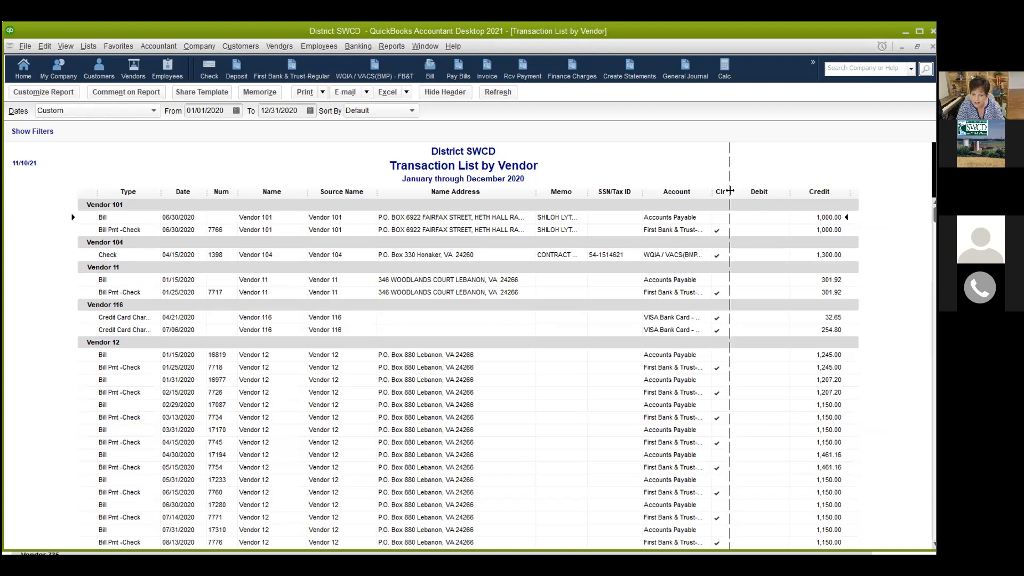
left_click_drag(729, 190, 688, 192)
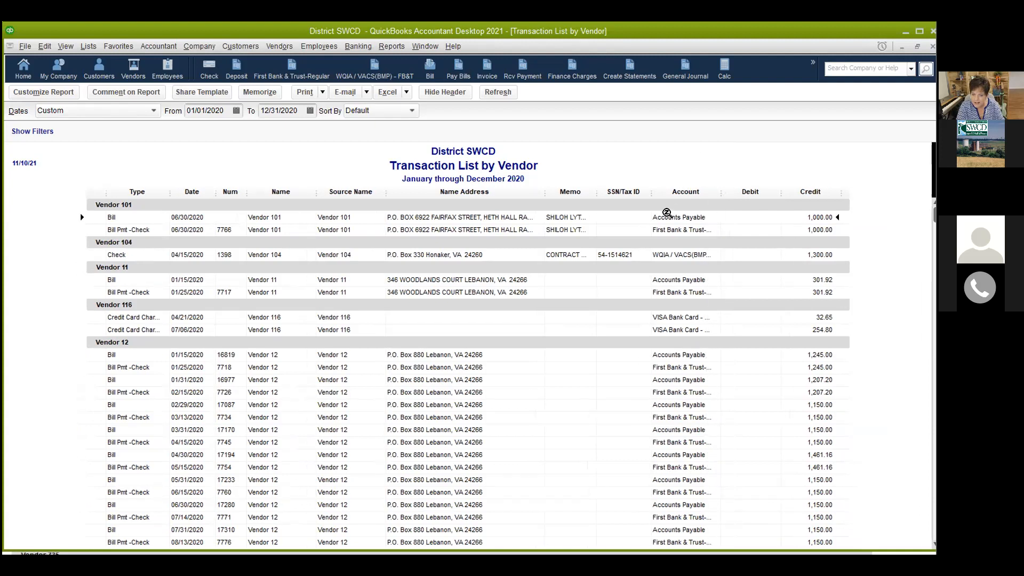
left_click_drag(597, 191, 720, 199)
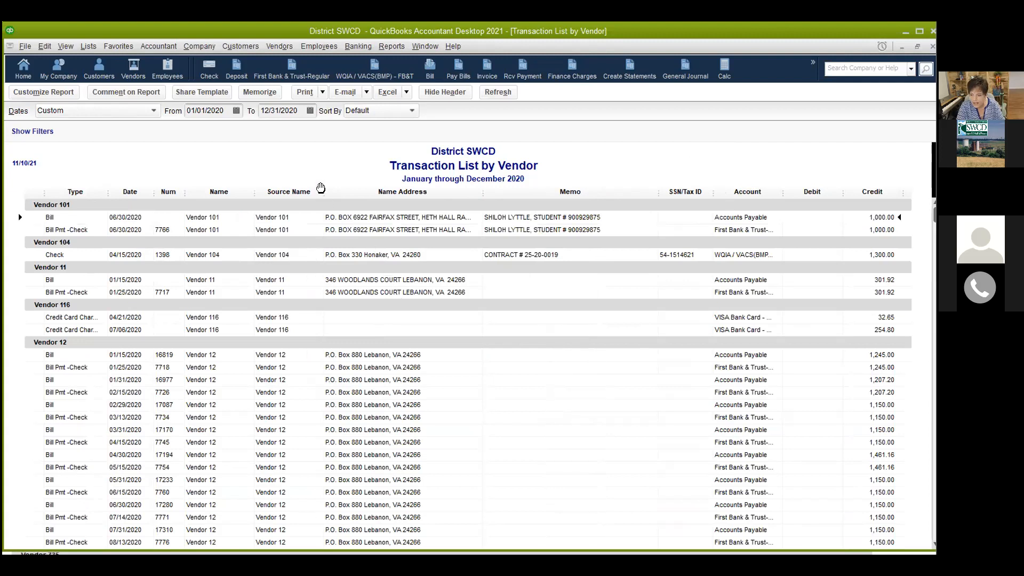
left_click_drag(323, 188, 247, 184)
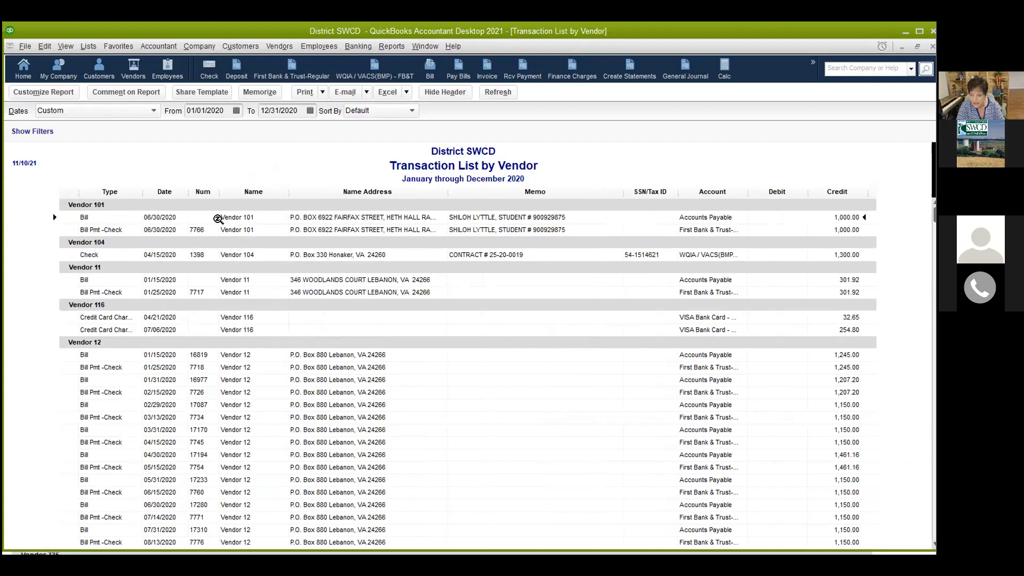
left_click_drag(144, 191, 124, 191)
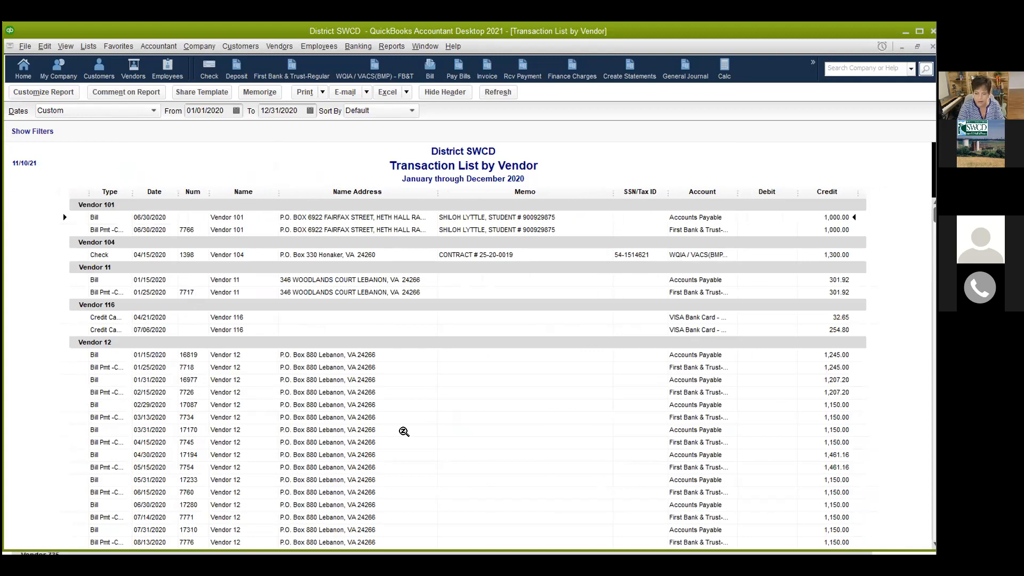
scroll(446, 440, "down", 4)
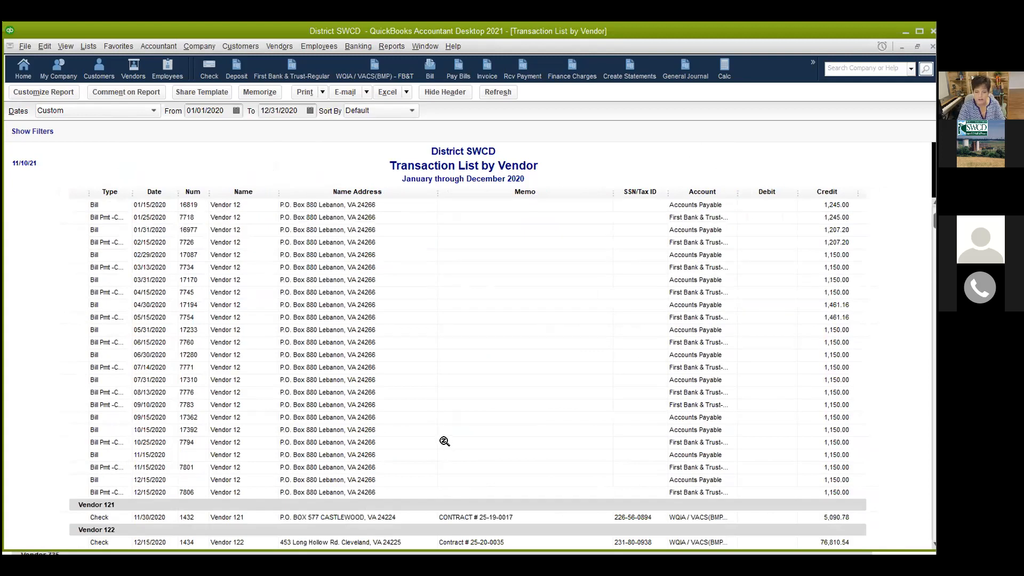
scroll(443, 441, "up", 4)
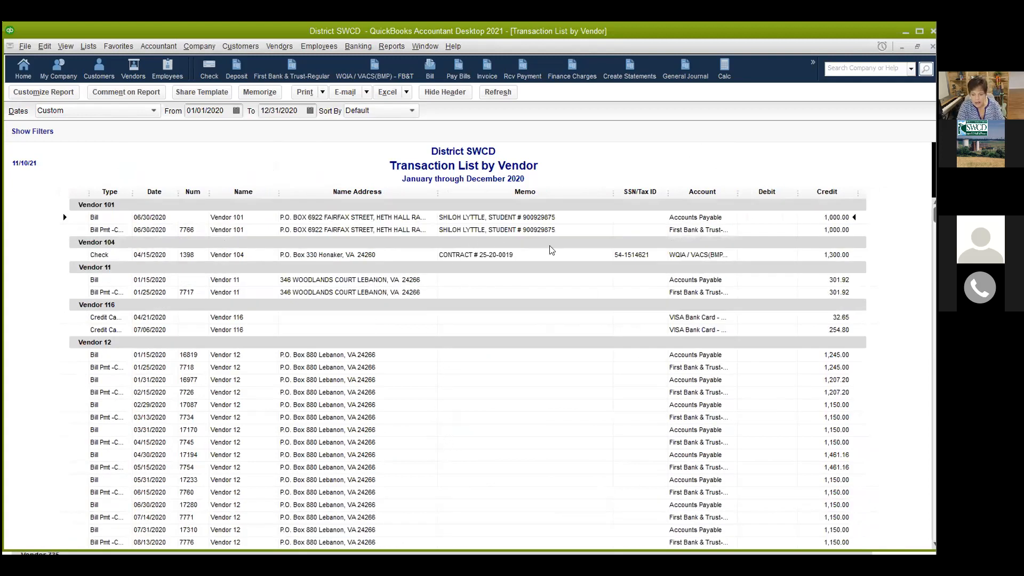
Step: Filter the report's accounts to All ordinary income/expense and apply the change
left_click(55, 93)
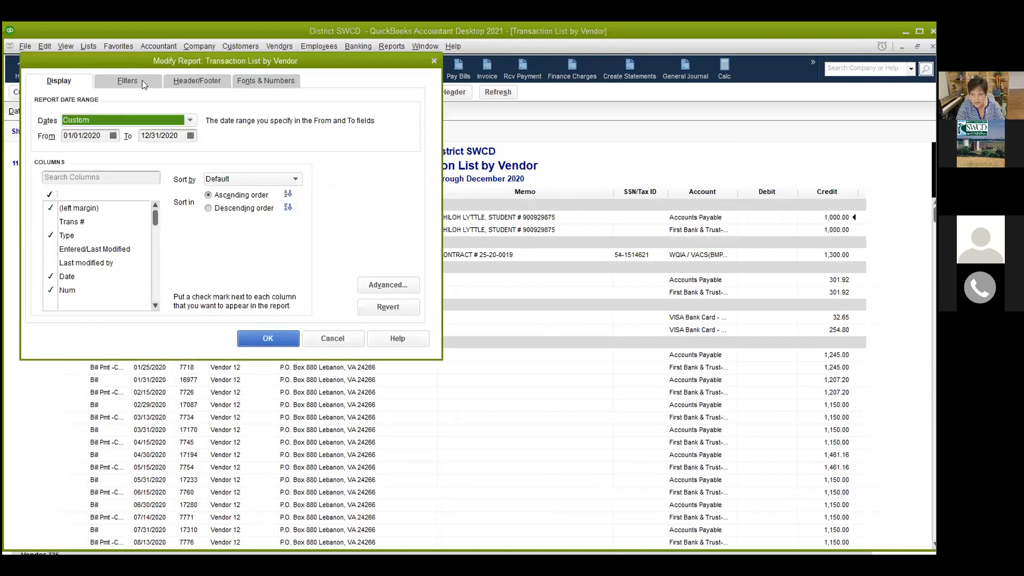
left_click(142, 80)
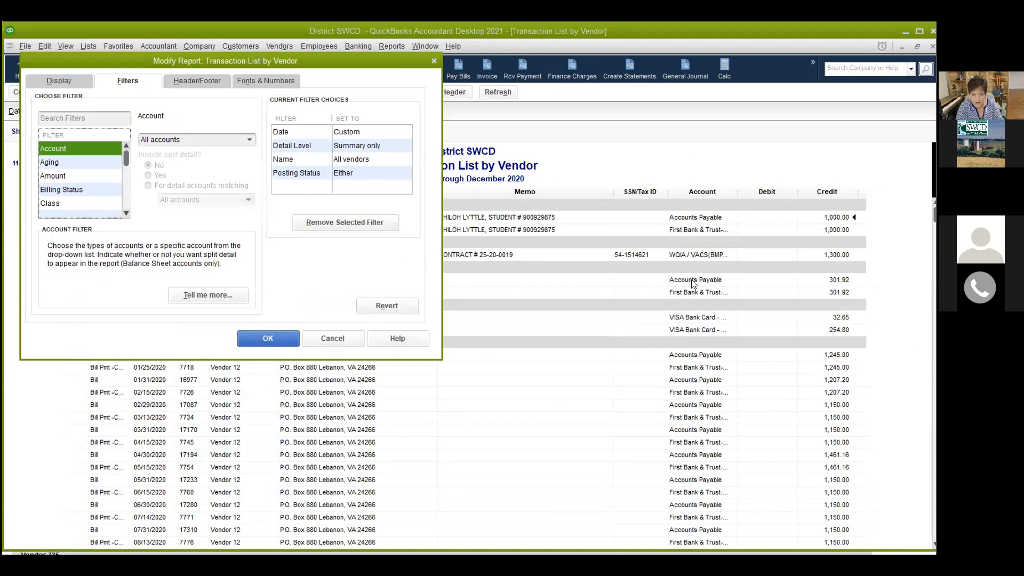
left_click(250, 140)
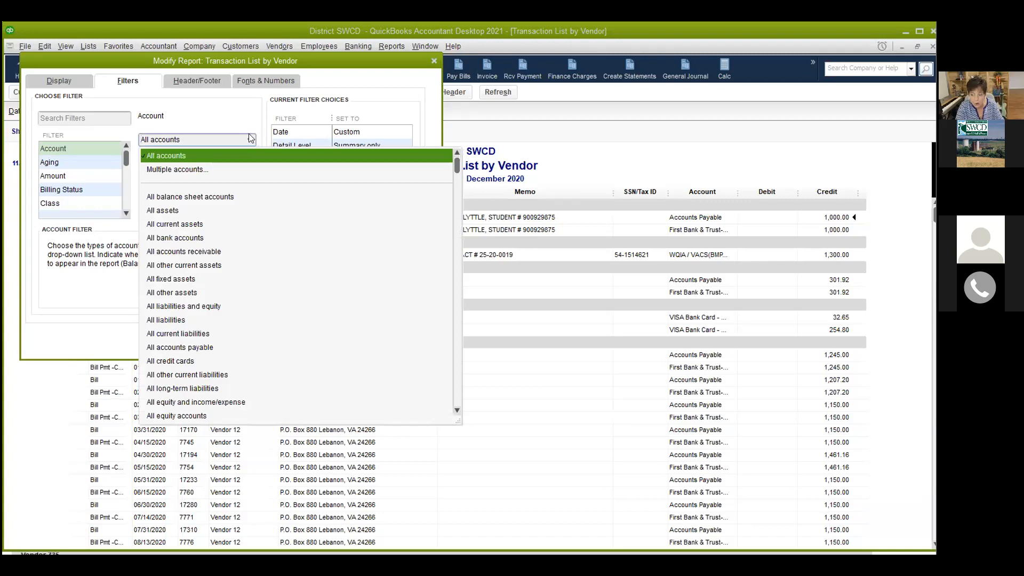
scroll(251, 317, "down", 2)
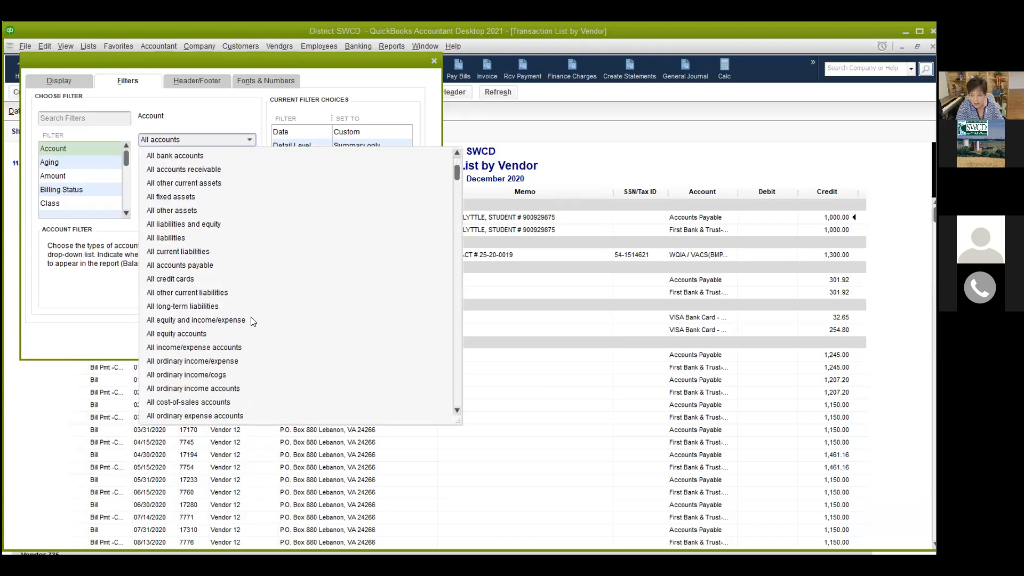
left_click(211, 364)
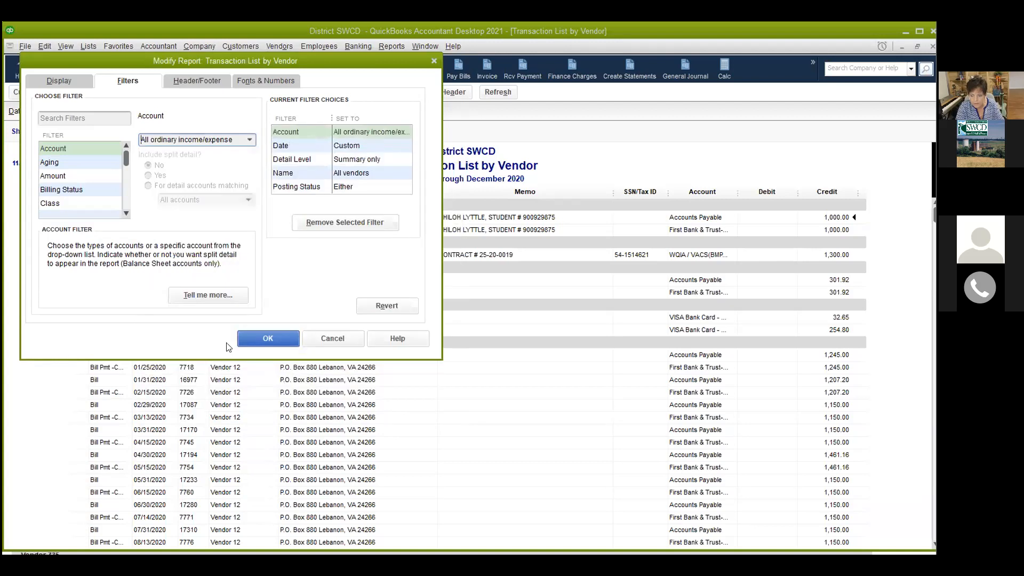
left_click(262, 341)
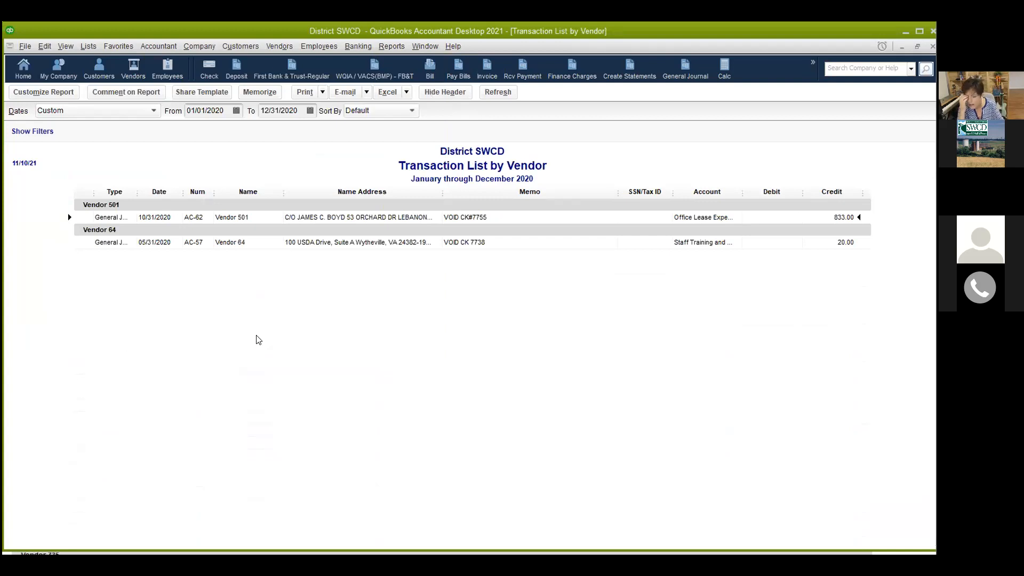
Step: Set the report's Detail Level filter to All and apply the change
left_click(75, 92)
left_click(151, 78)
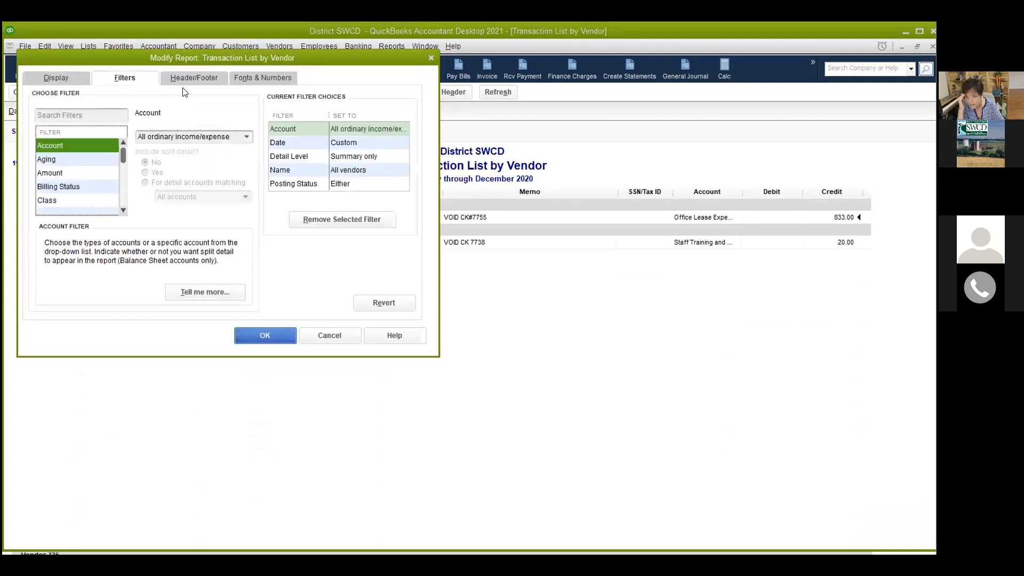
left_click(314, 156)
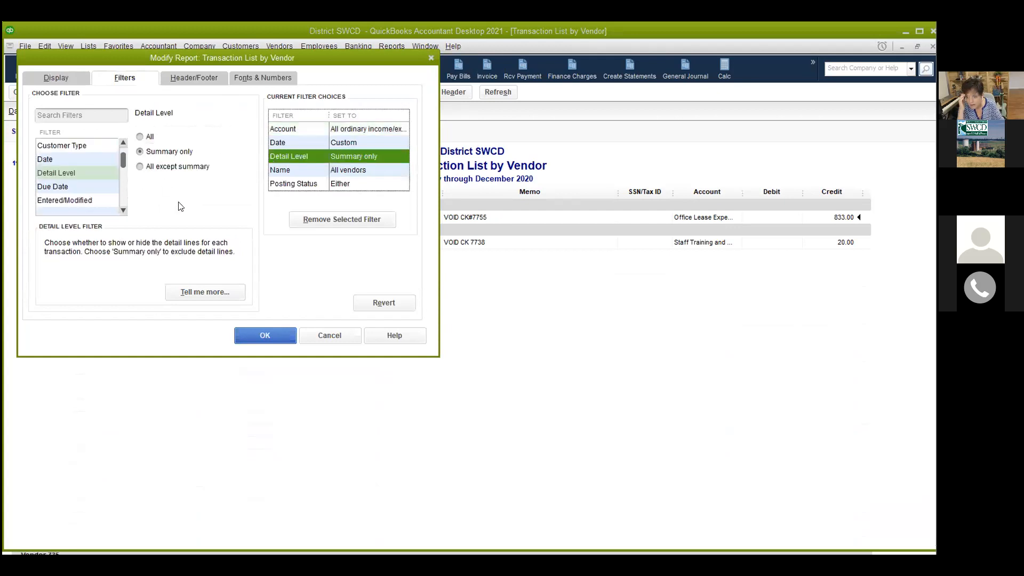
left_click(141, 137)
left_click(265, 335)
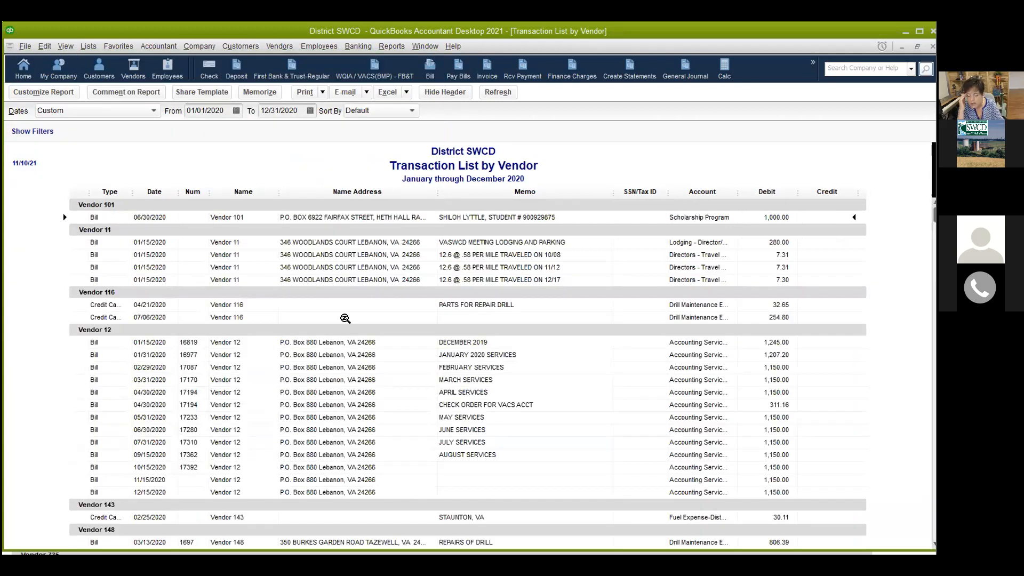
Step: Review the income, expense and cost share accounts in the Chart of Accounts, then minimize it and maximize the vendor report
left_click(87, 46)
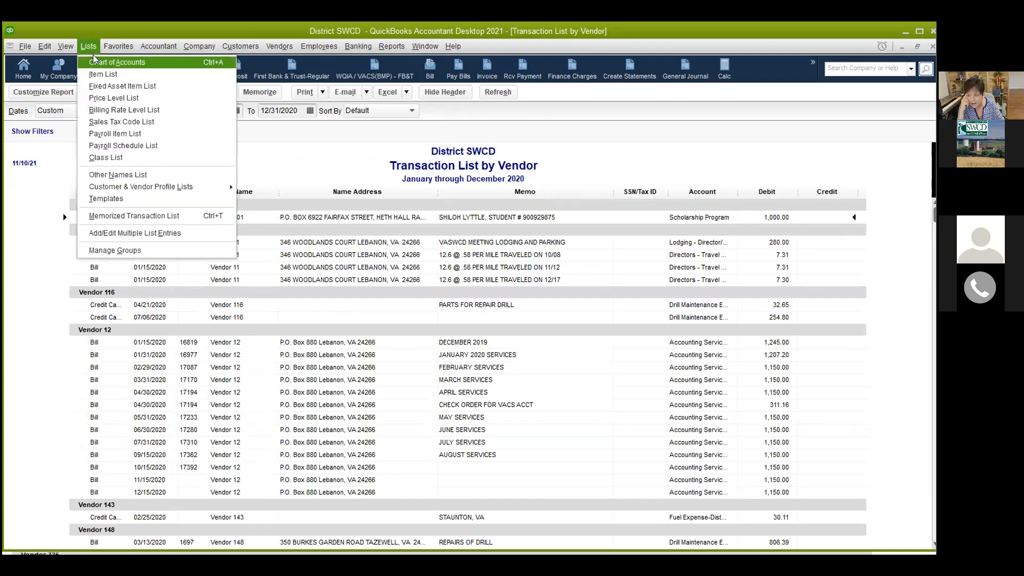
left_click(94, 61)
scroll(194, 367, "down", 11)
scroll(195, 373, "down", 3)
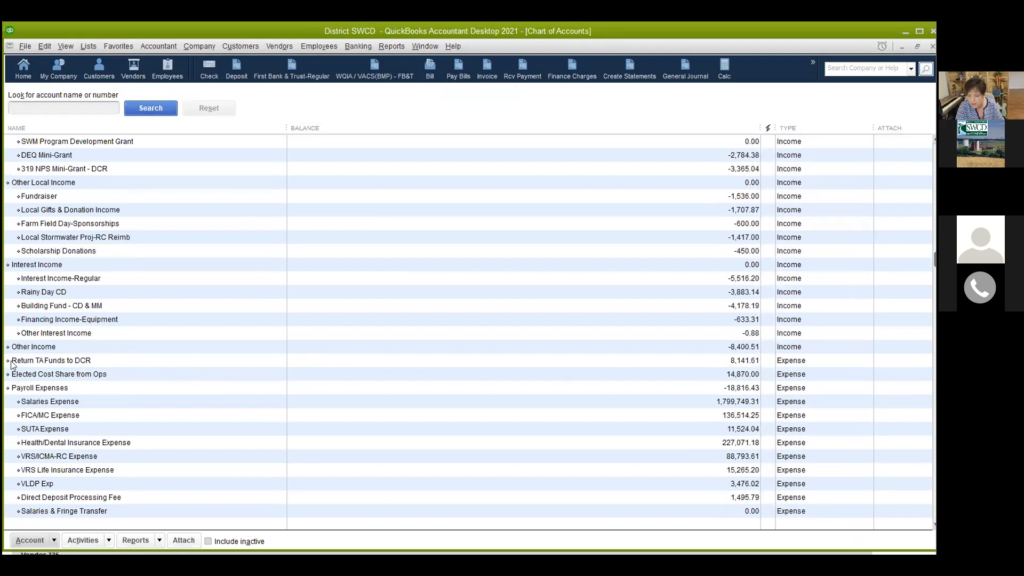
left_click(739, 375)
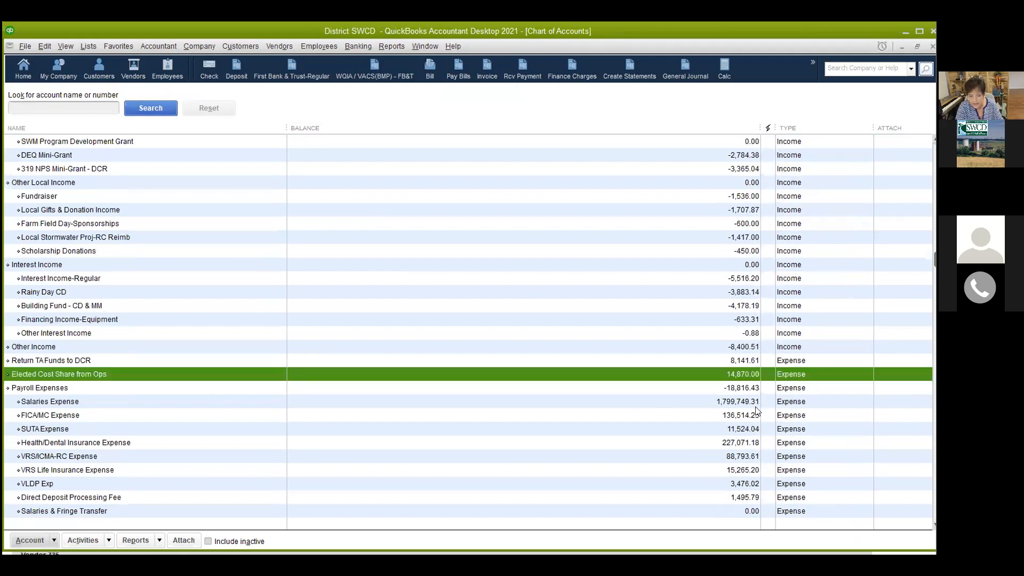
scroll(538, 394, "down", 20)
scroll(540, 421, "down", 7)
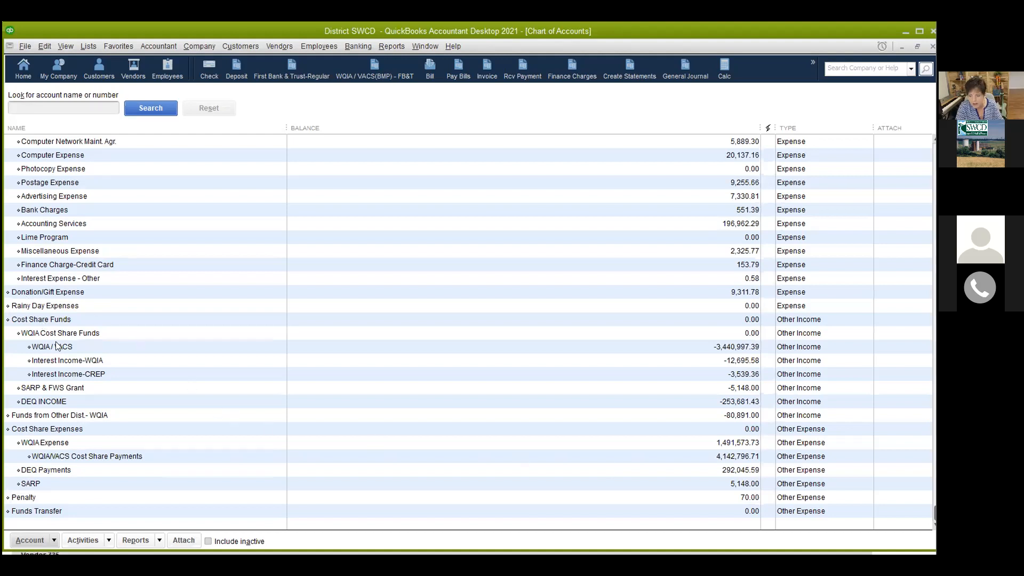
scroll(176, 418, "up", 15)
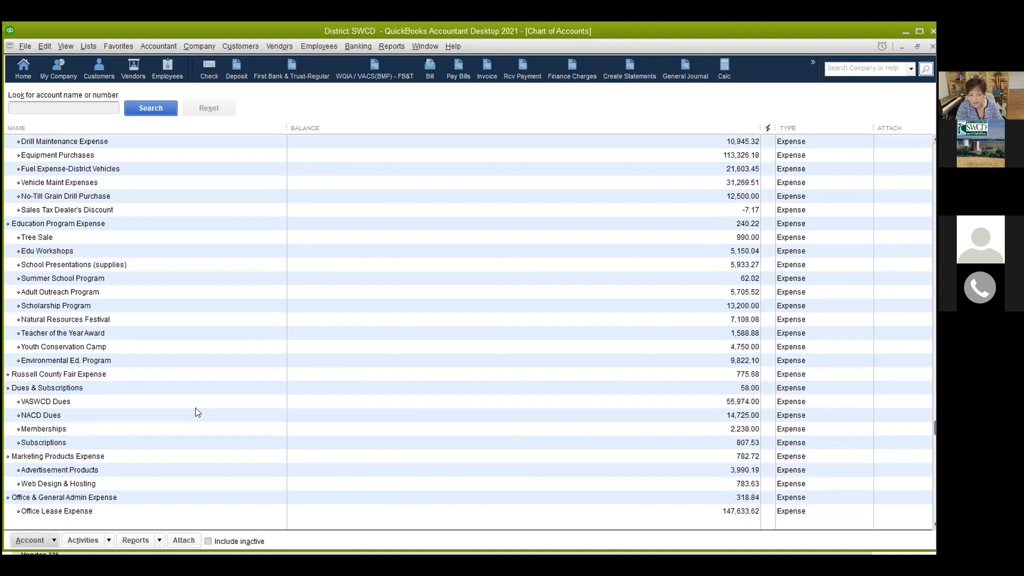
left_click(902, 46)
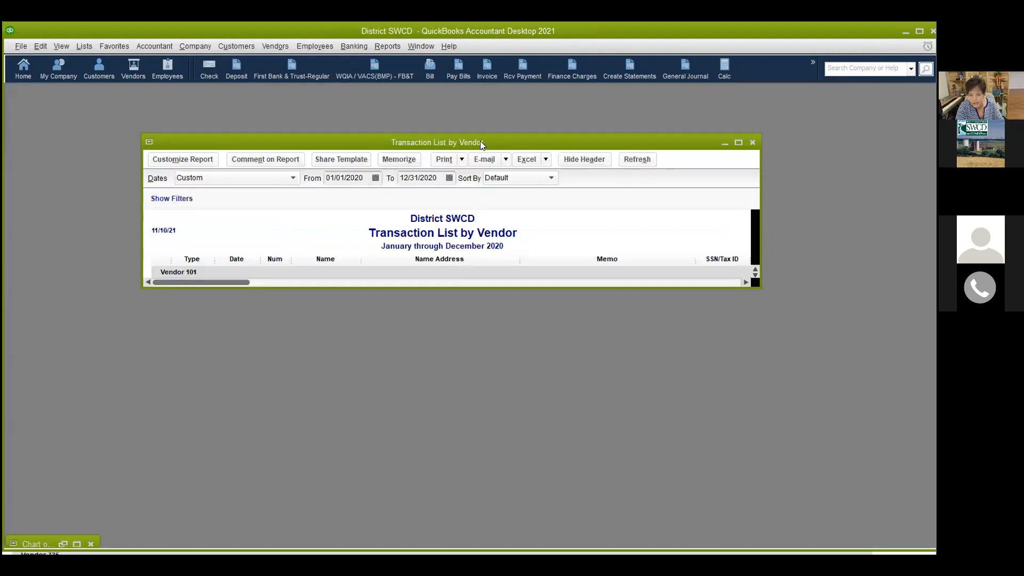
left_click(738, 142)
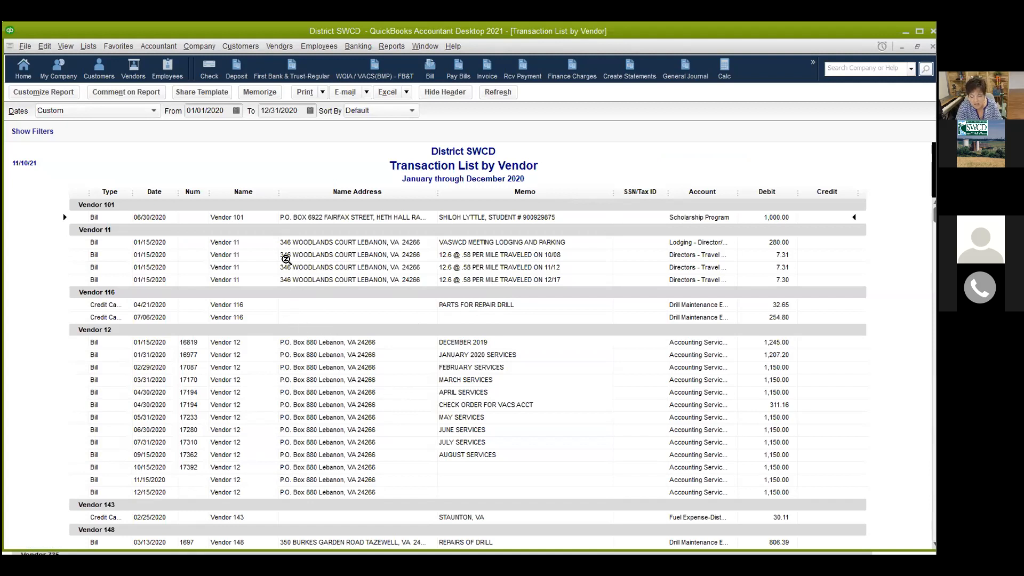
Step: Switch the report's account filter to multiple accounts, selecting those from Elected Cost Share from Ops through the end of the list
left_click(42, 92)
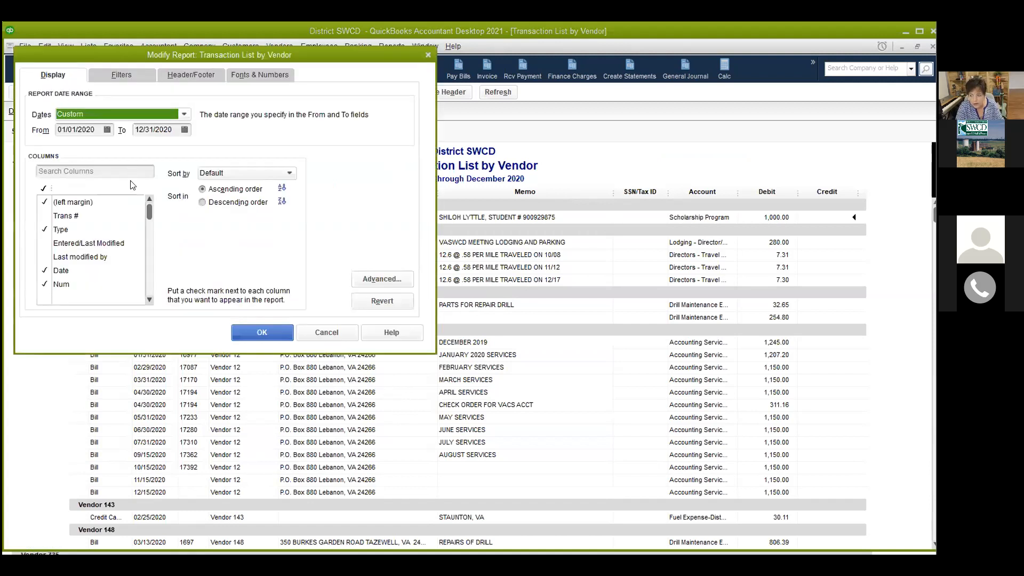
left_click(122, 75)
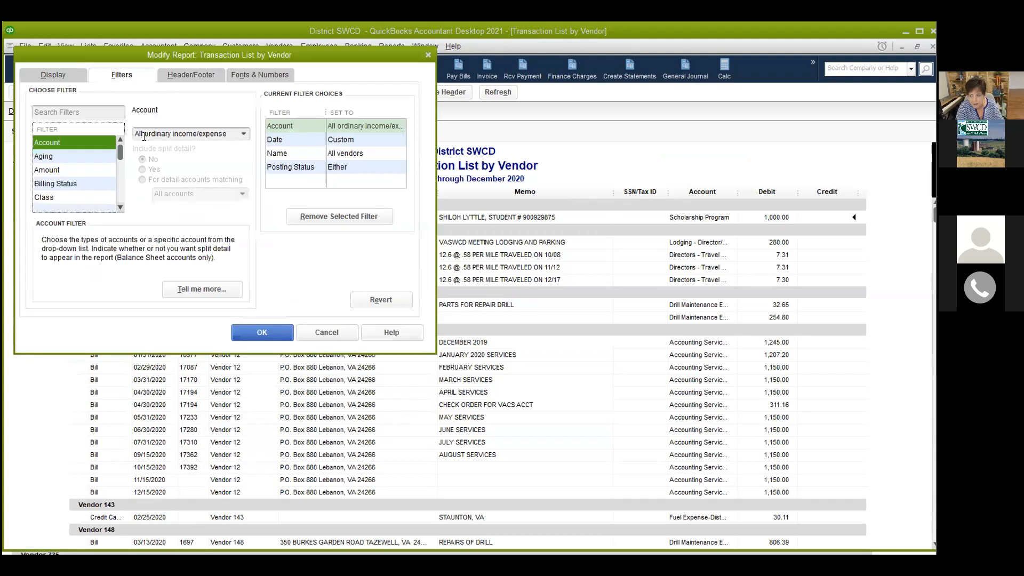
left_click(243, 133)
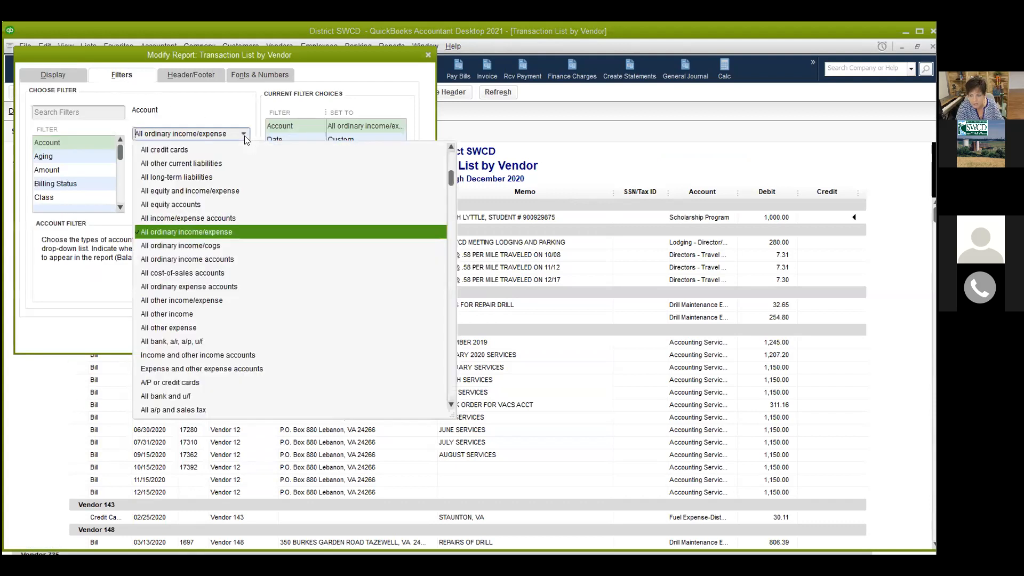
left_click(452, 160)
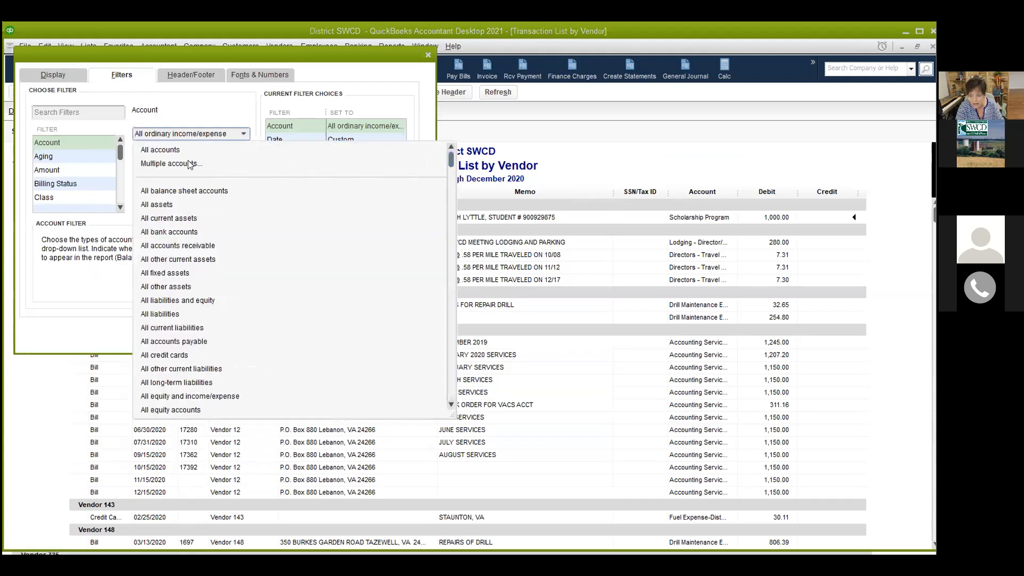
left_click(170, 164)
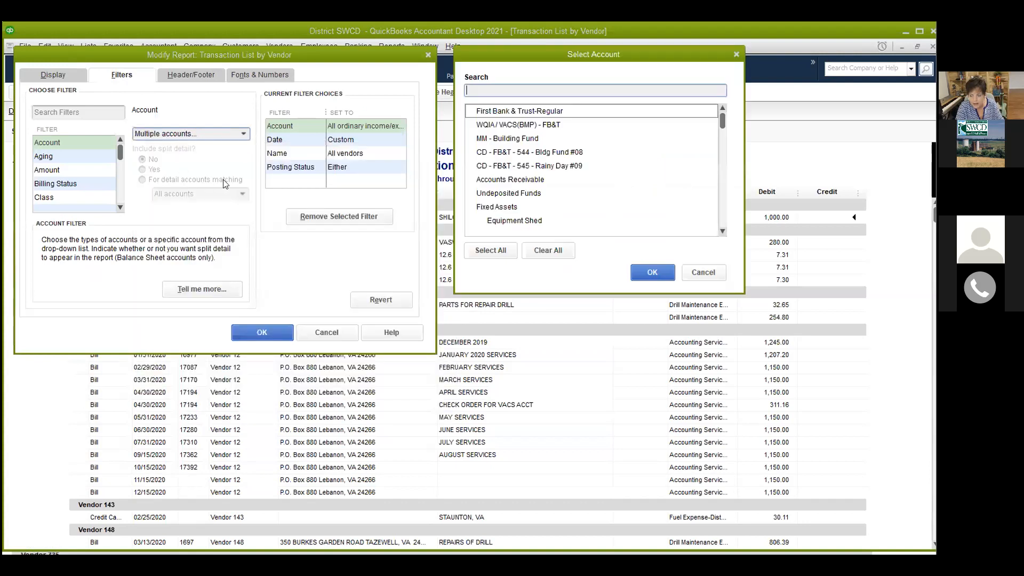
left_click(721, 218)
left_click(721, 218)
left_click(721, 217)
left_click(721, 218)
left_click(722, 217)
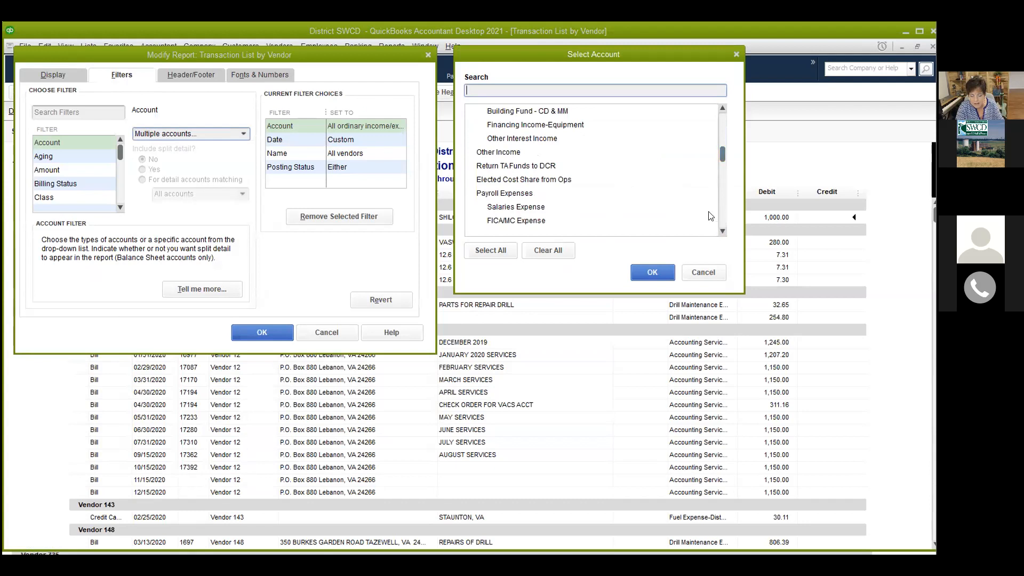
scroll(712, 136, "up", 3)
scroll(538, 188, "down", 3)
left_click(491, 250)
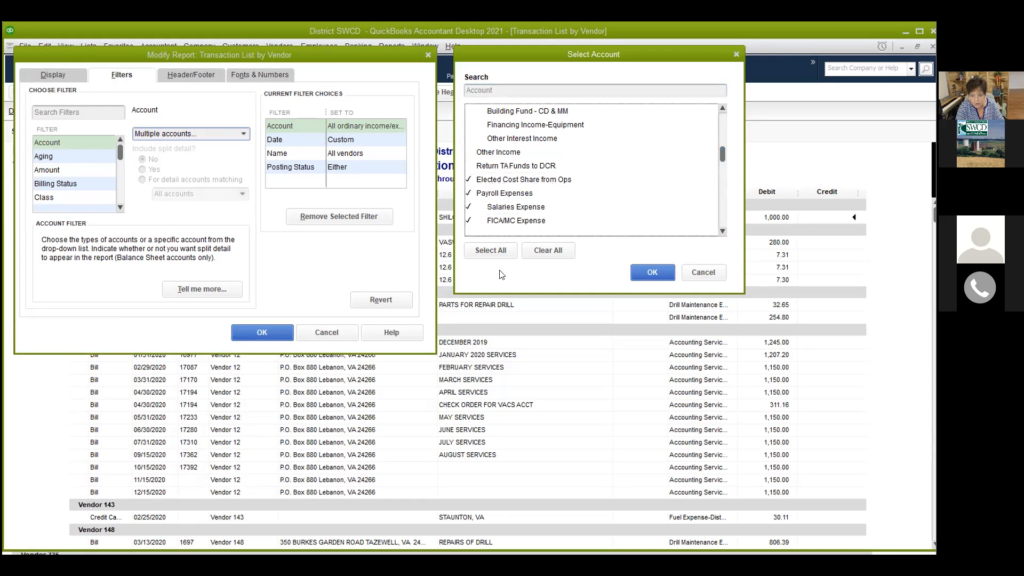
left_click(648, 273)
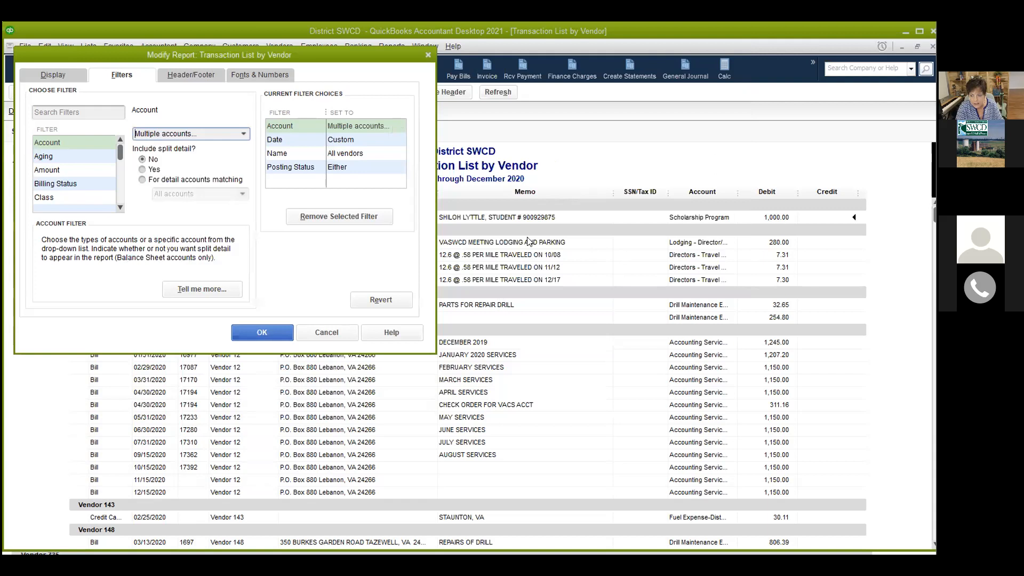
Step: Reopen the filter's multiple-account selection and exclude Elected Cost Share from Ops
left_click(243, 134)
left_click(187, 164)
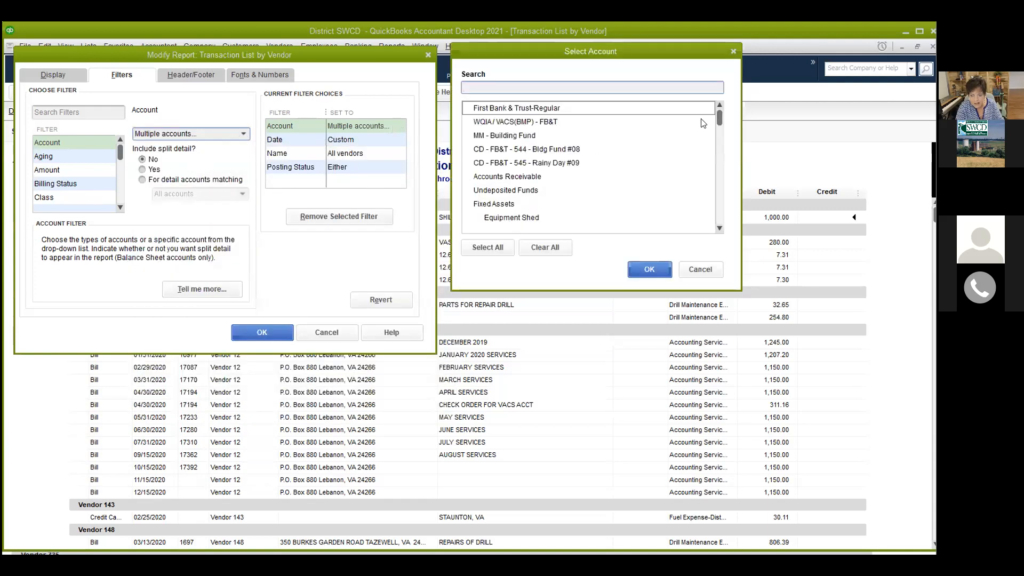
scroll(720, 223, "down", 10)
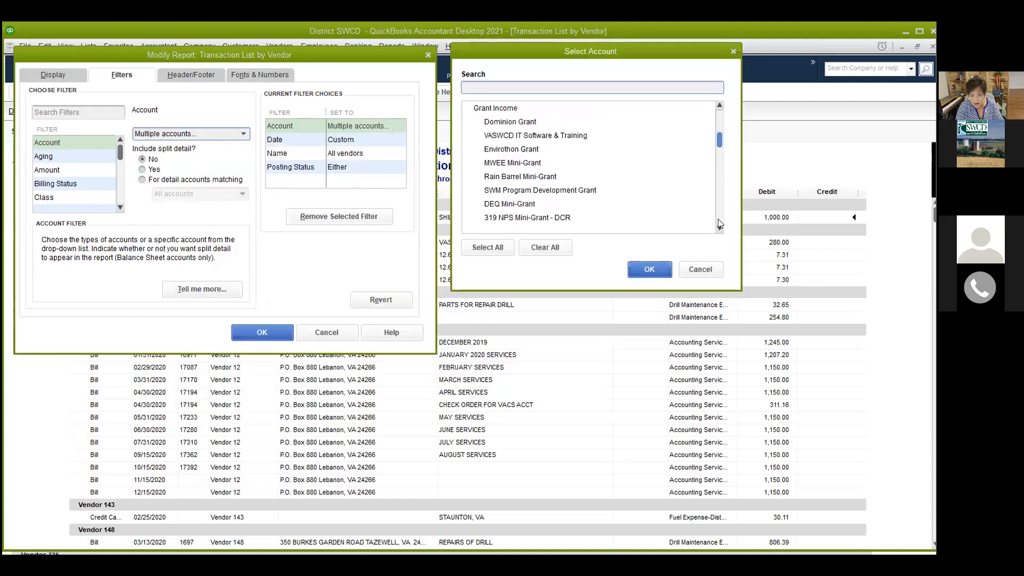
left_click(511, 179)
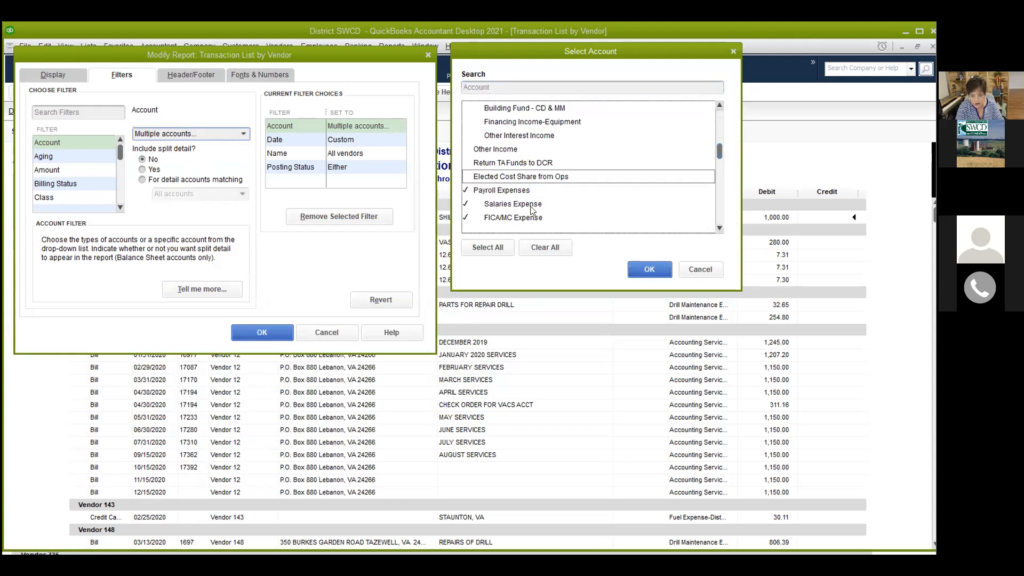
Step: Exclude Payroll Expenses and all its subaccounts through Salaries & Fringe Transfer, and apply the account filter to the report
scroll(720, 226, "down", 5)
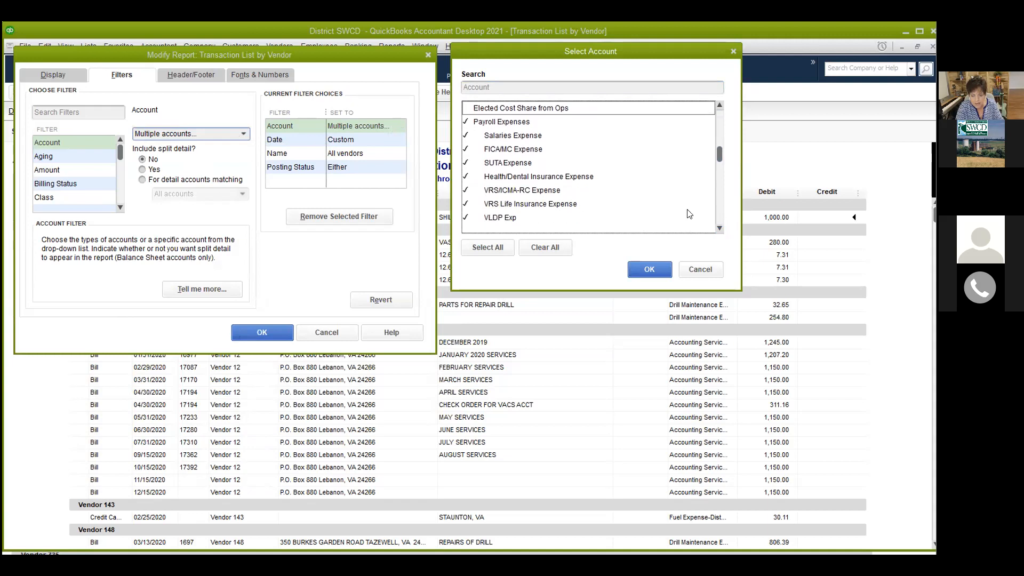
left_click(504, 122)
left_click(506, 135)
left_click(509, 150)
left_click(509, 163)
left_click(509, 176)
left_click(507, 190)
left_click(507, 204)
left_click(506, 217)
scroll(720, 229, "down", 5)
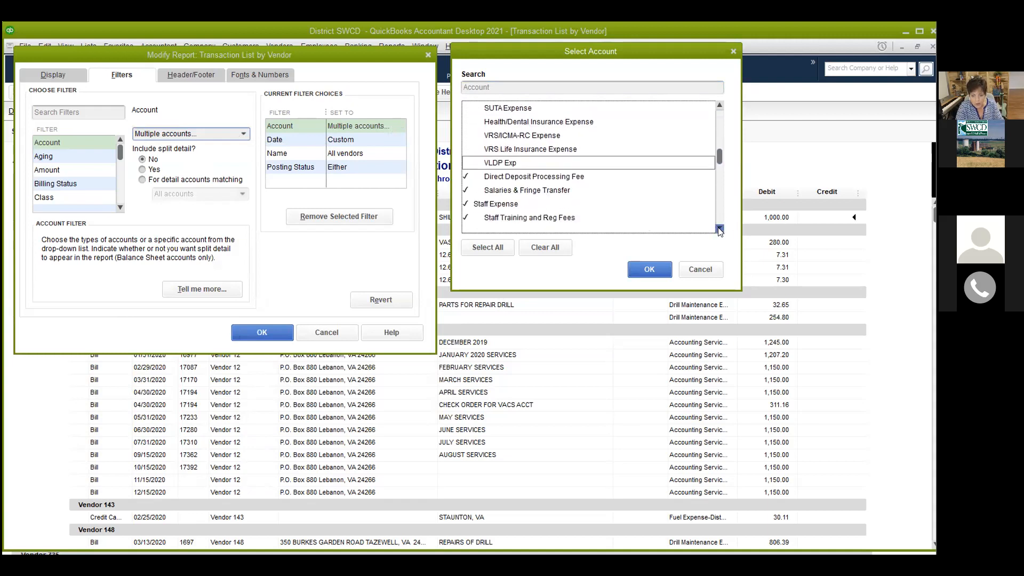
left_click(537, 163)
left_click(538, 175)
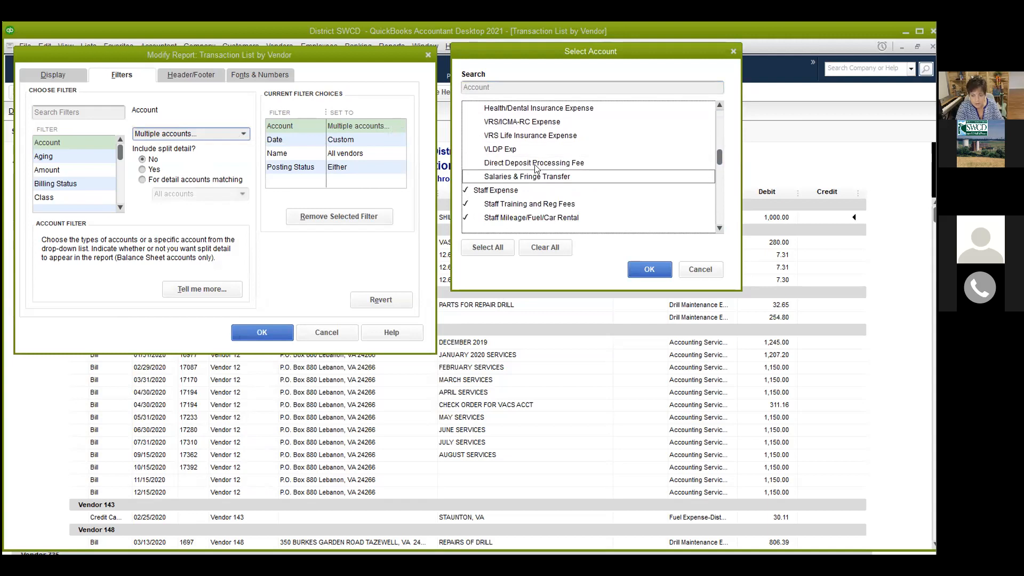
left_click(650, 268)
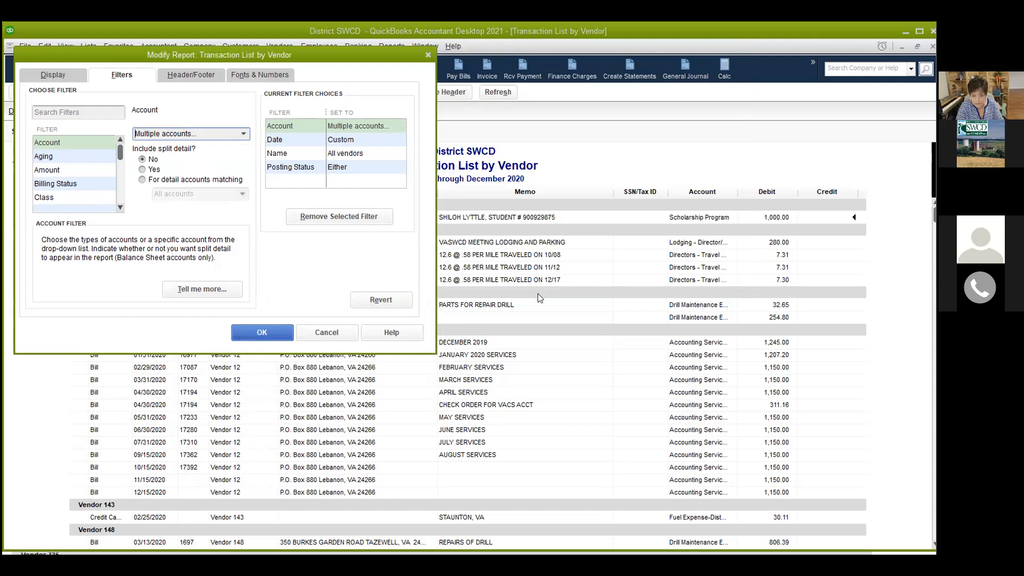
left_click(262, 332)
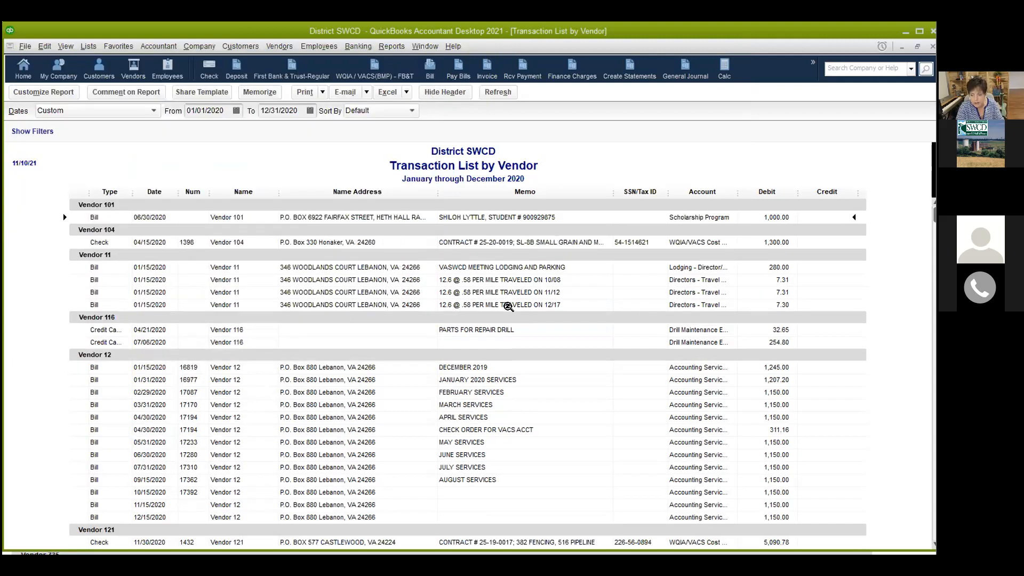
Step: Exclude Cost Share Expenses with its WQIA subaccounts and Funds from Other Dist.- WQIA from the report's account selection
scroll(527, 361, "down", 15)
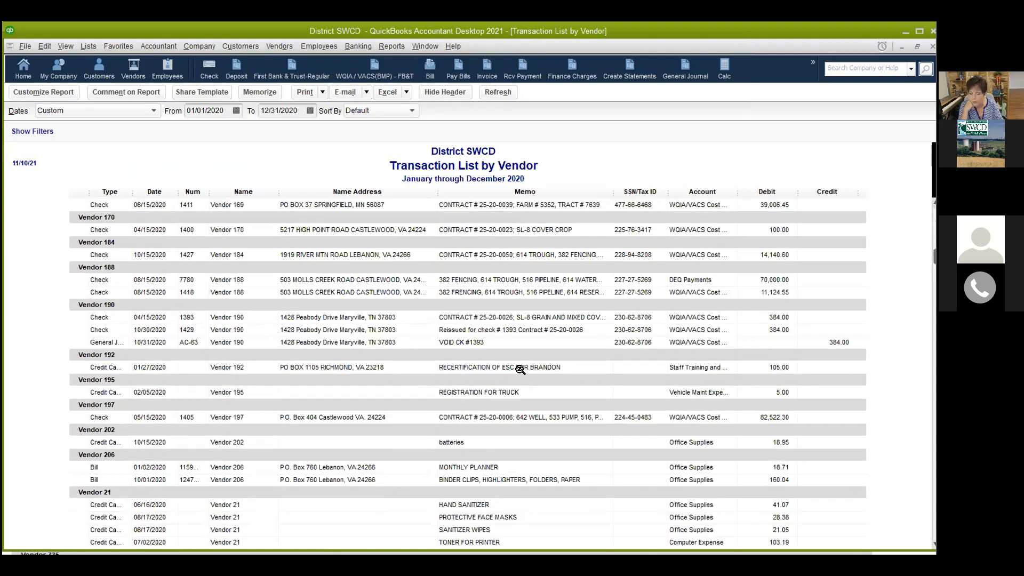
scroll(520, 379, "down", 15)
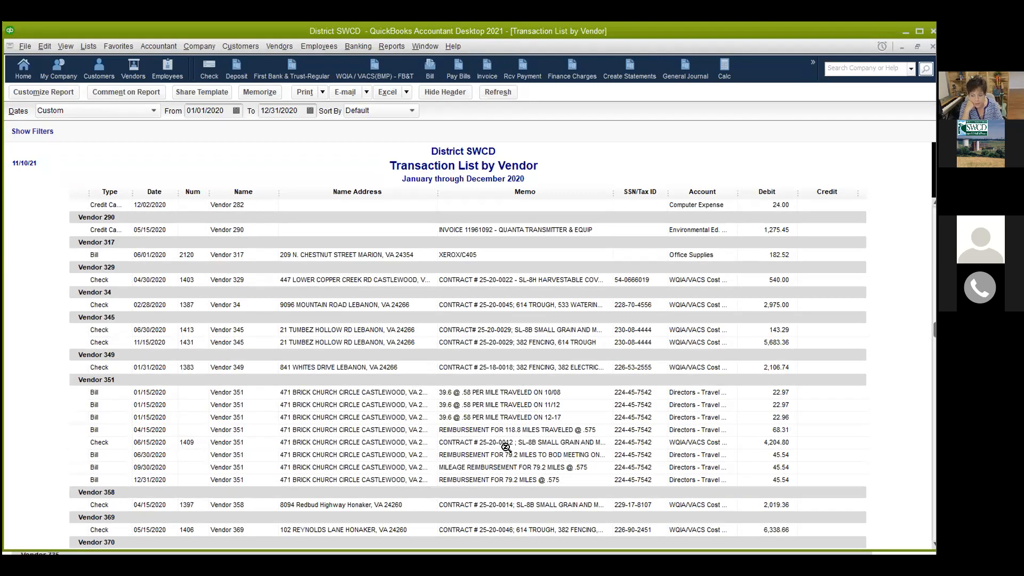
scroll(506, 427, "up", 10)
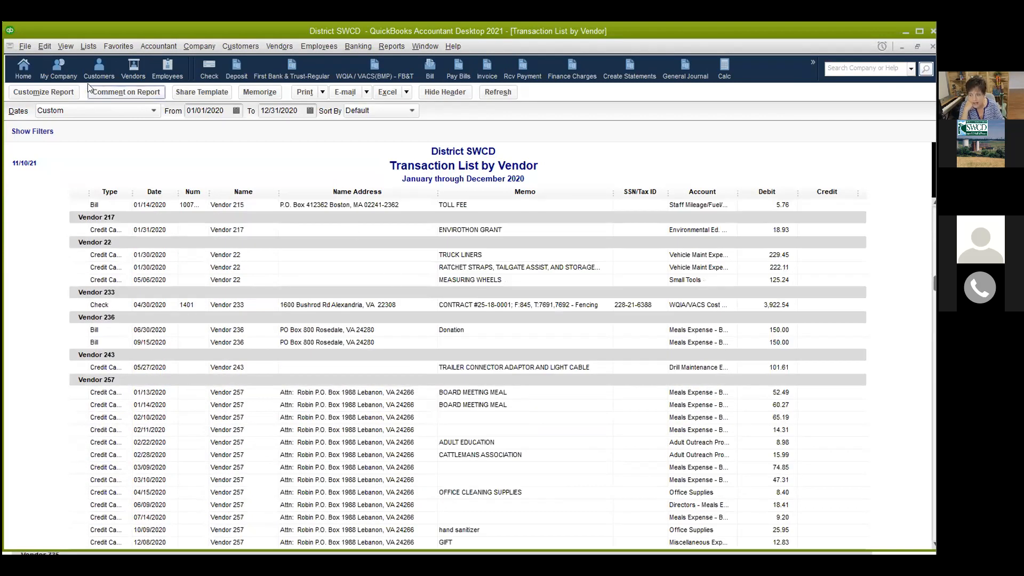
left_click(68, 93)
left_click(151, 73)
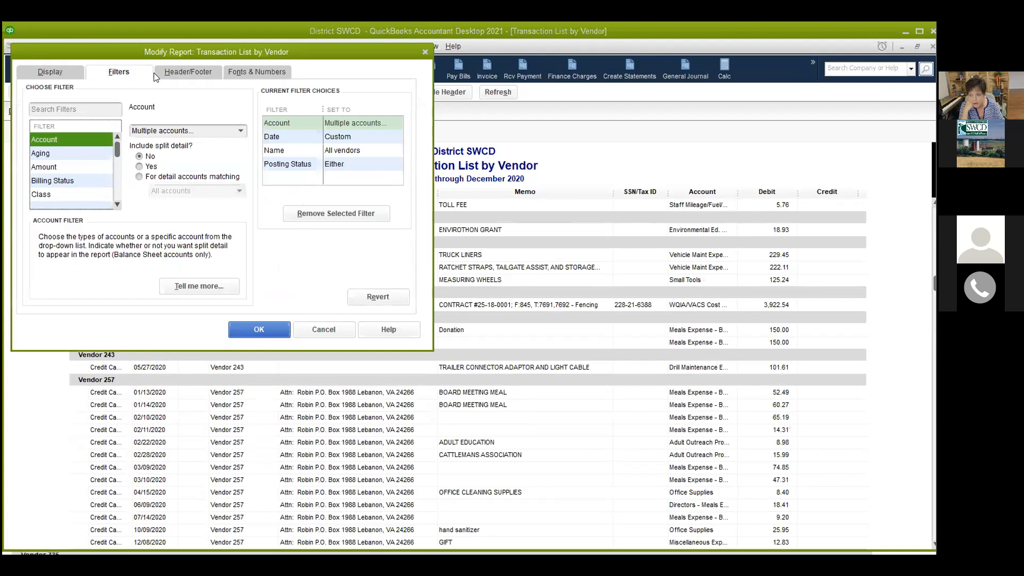
left_click(240, 131)
left_click(194, 163)
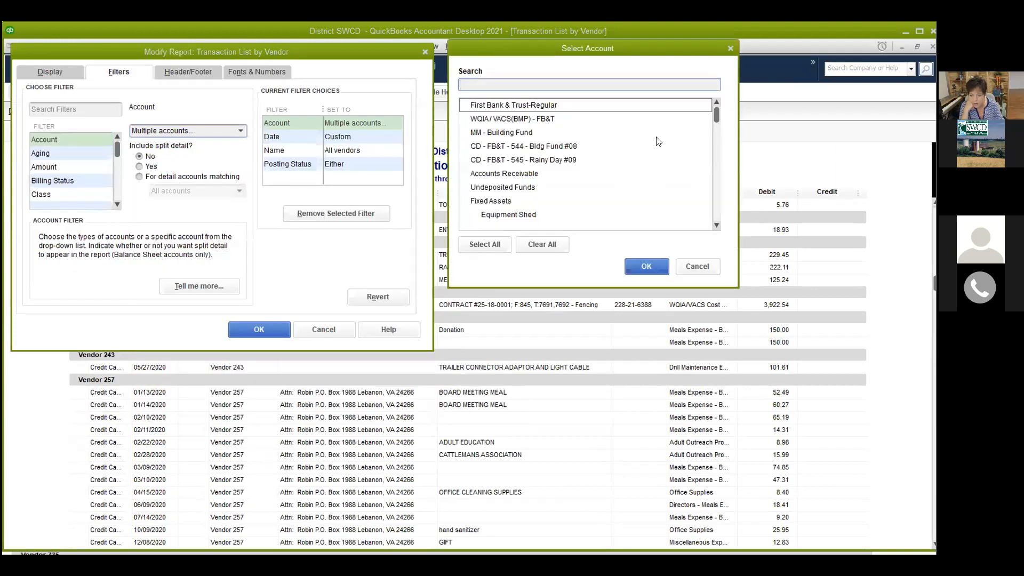
scroll(713, 116, "down", 20)
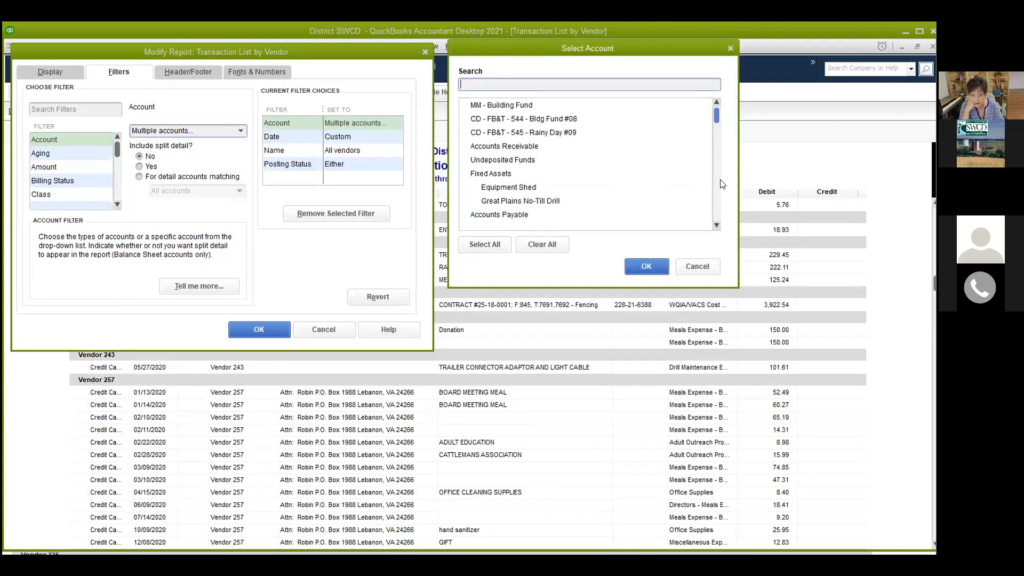
left_click_drag(492, 120, 496, 215)
scroll(715, 105, "up", 3)
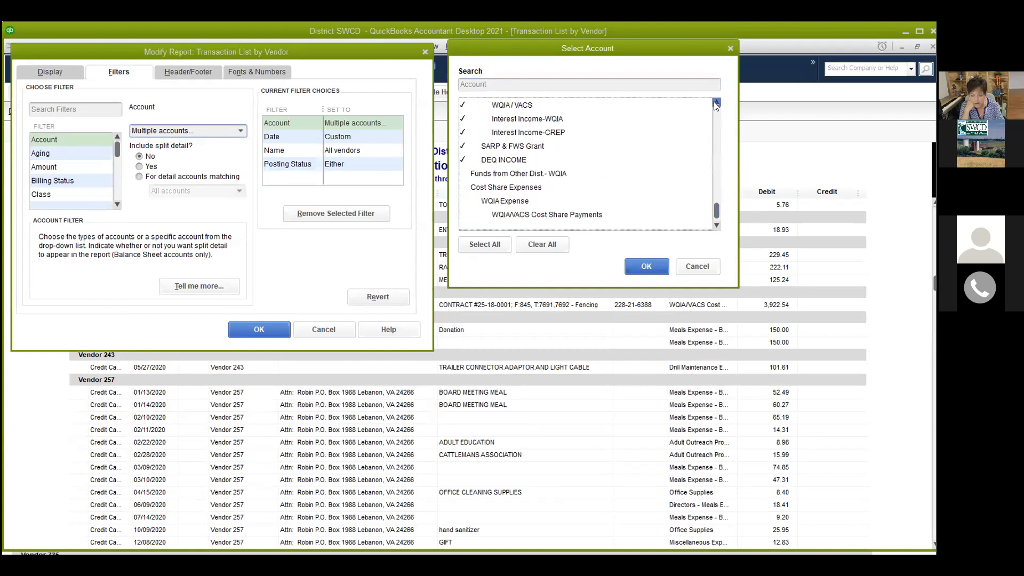
Step: Exclude the cost share income accounts, such as Interest Income-WQIA and DEQ INCOME, and apply the account filter
left_click(528, 121)
left_click_drag(525, 134, 520, 201)
left_click(643, 267)
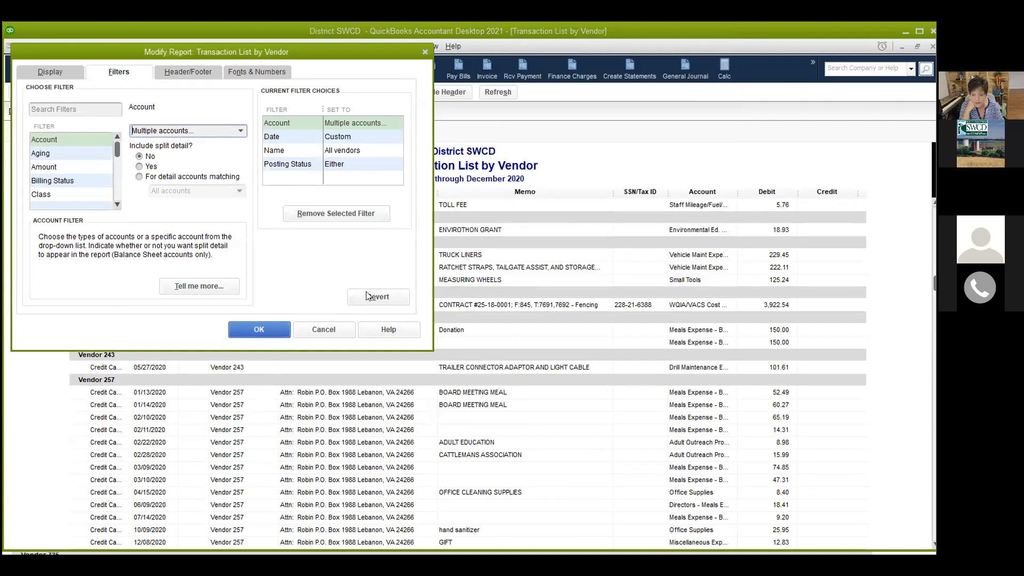
left_click(262, 329)
scroll(531, 294, "up", 15)
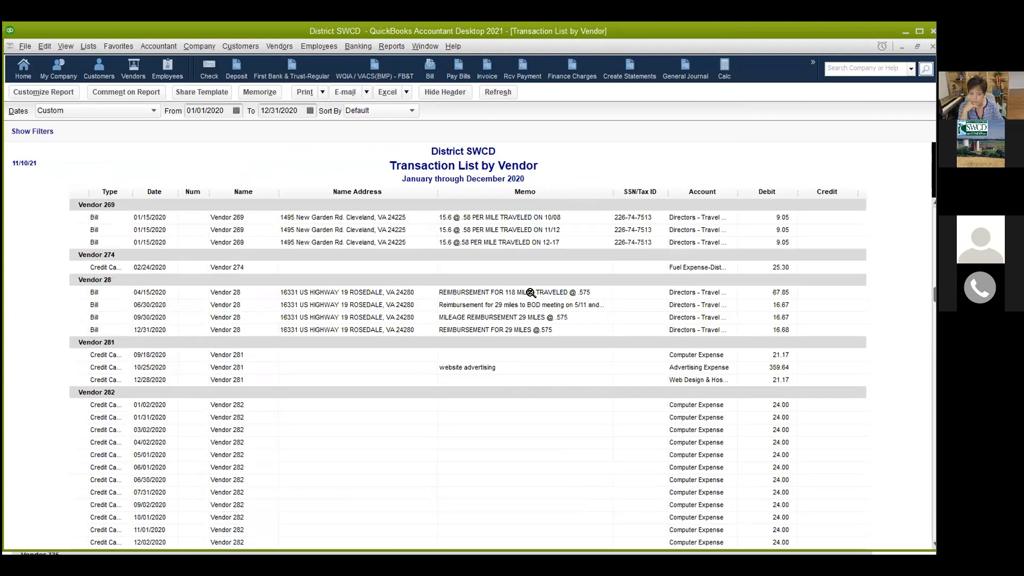
Step: Widen the report's Account column and review each vendor's payments and expense accounts for potential 1099 recipients
left_click_drag(740, 192, 766, 193)
scroll(718, 239, "up", 5)
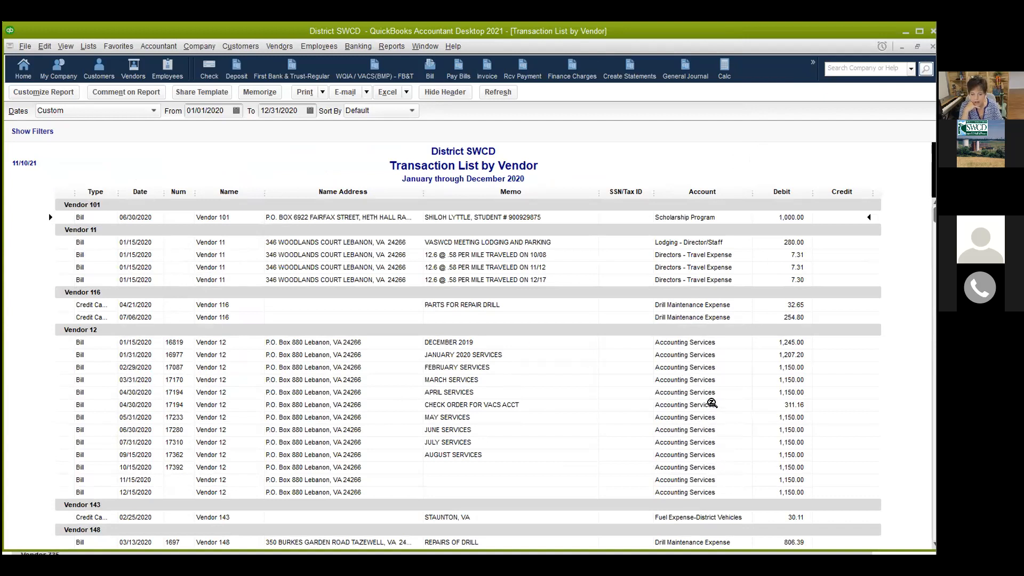
scroll(703, 442, "down", 15)
scroll(709, 480, "down", 4)
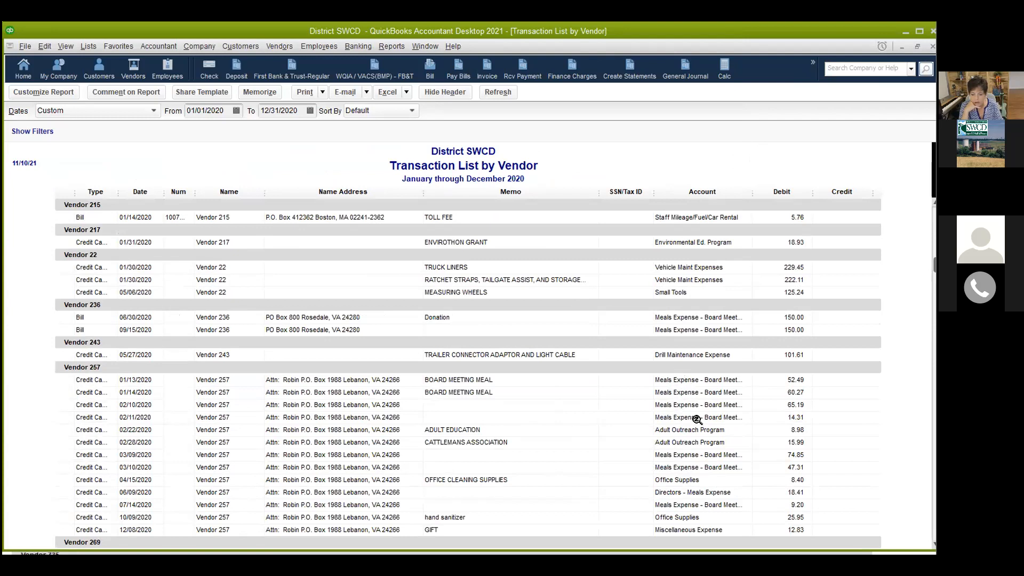
scroll(692, 466, "down", 2)
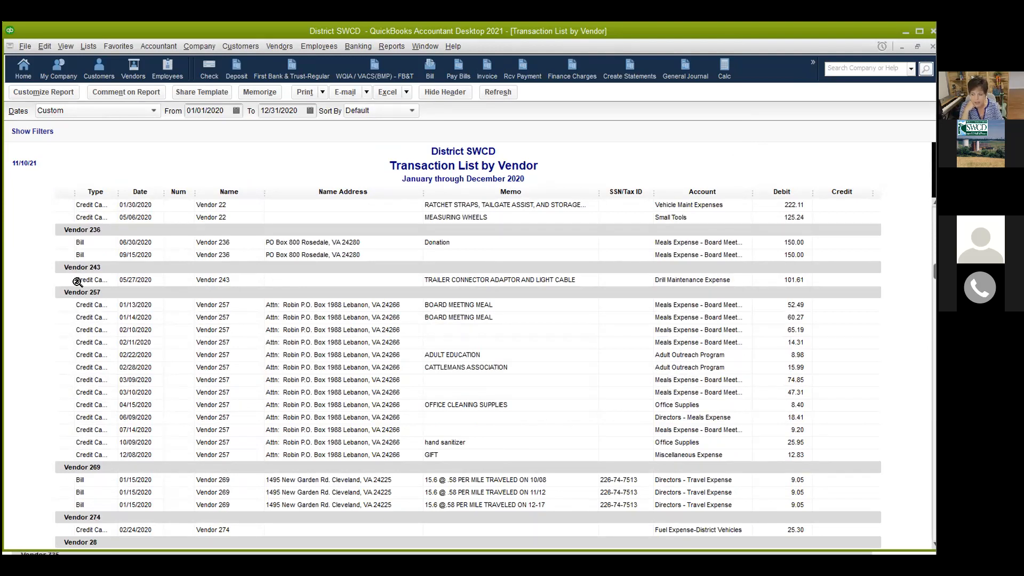
scroll(711, 401, "down", 9)
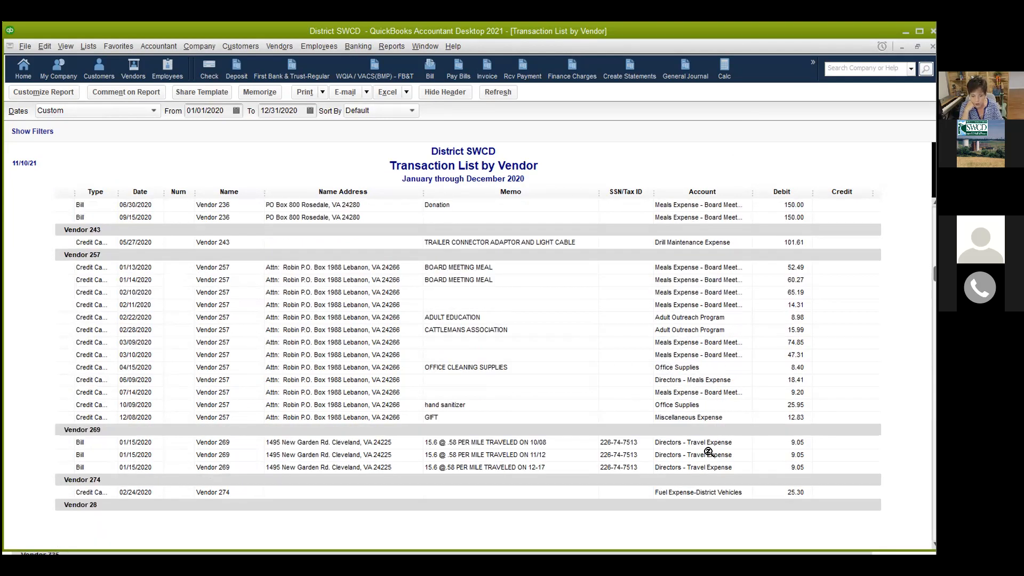
scroll(708, 457, "down", 10)
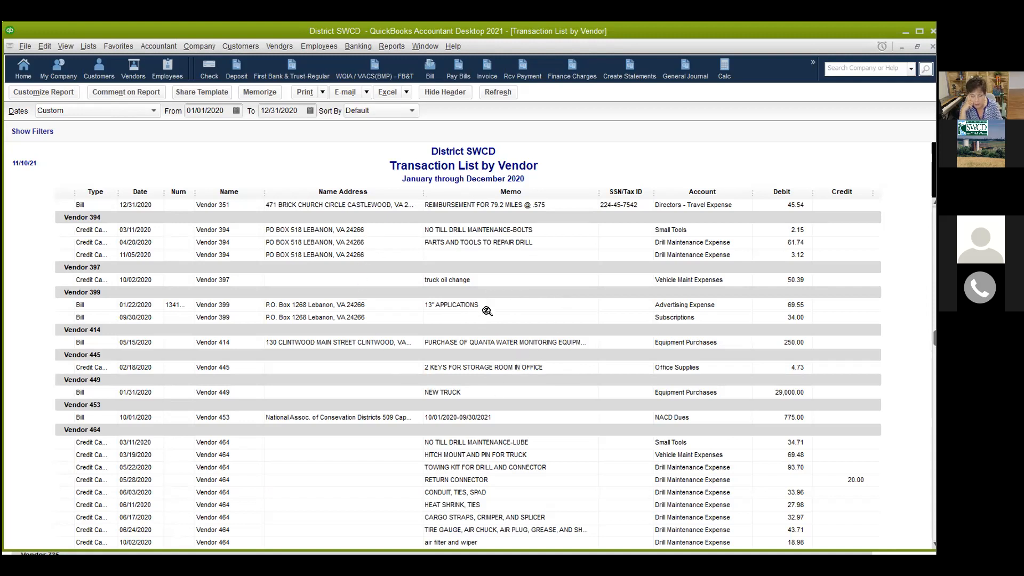
scroll(391, 280, "down", 15)
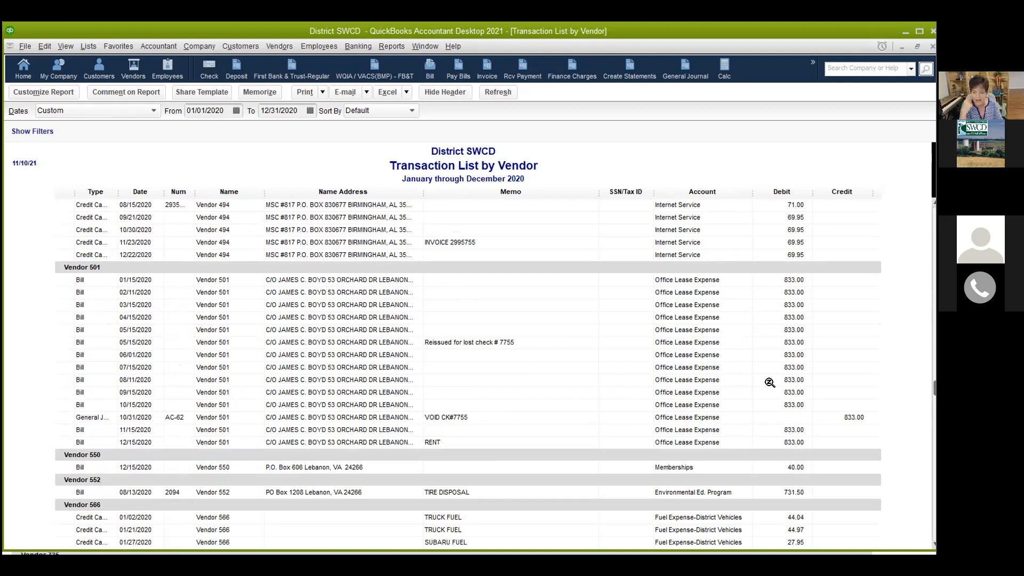
scroll(545, 357, "down", 10)
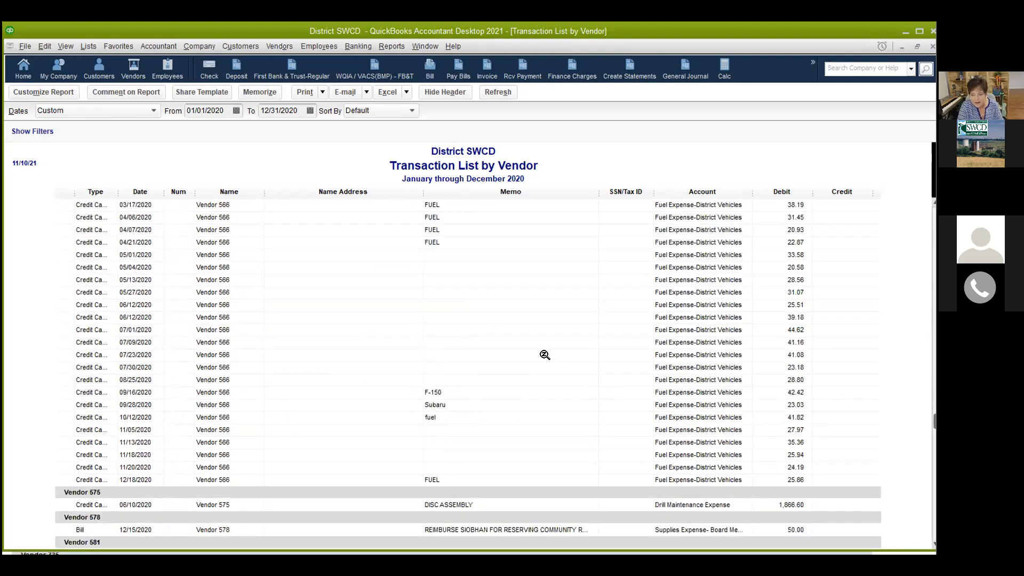
scroll(544, 355, "up", 5)
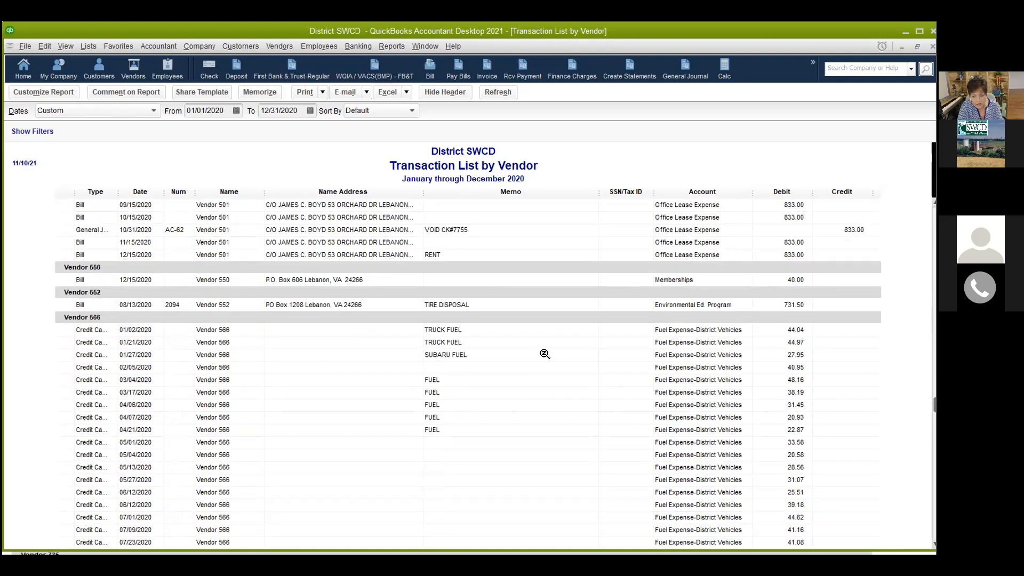
scroll(545, 354, "up", 7)
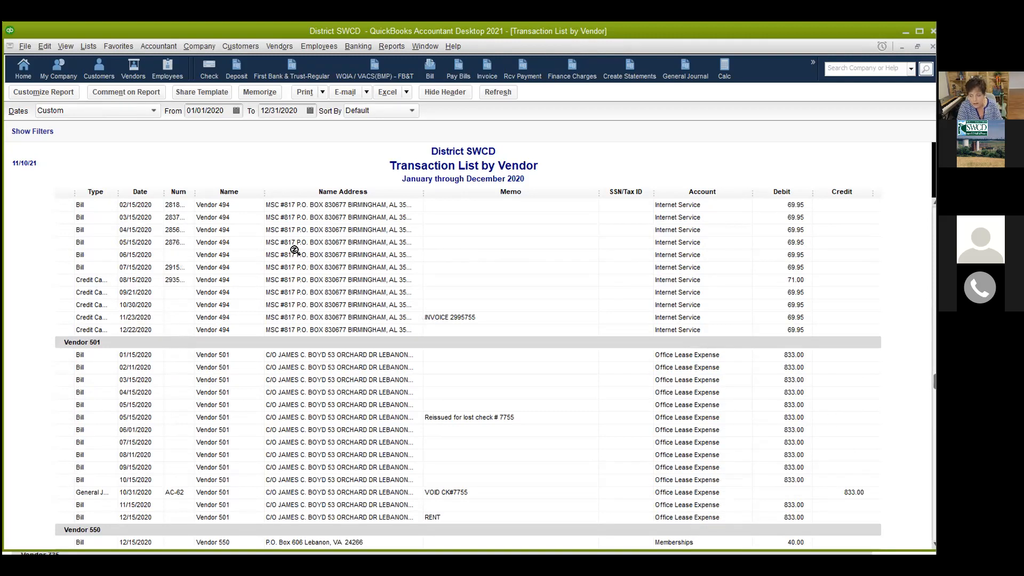
Step: Change the report title in the header to POTENTIAL 1099'S and apply it to the report
left_click(59, 95)
left_click(175, 69)
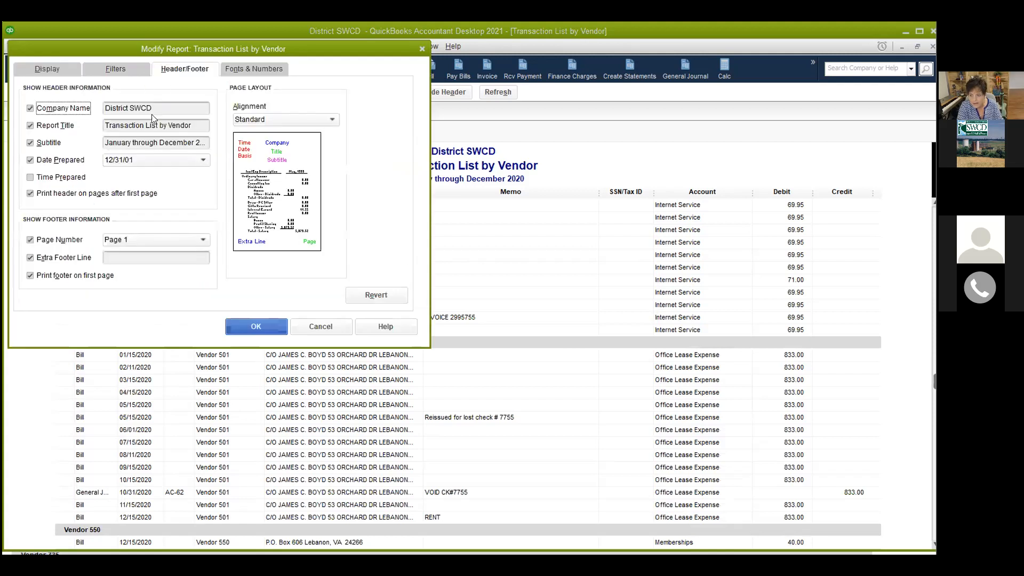
left_click_drag(192, 127, 104, 126)
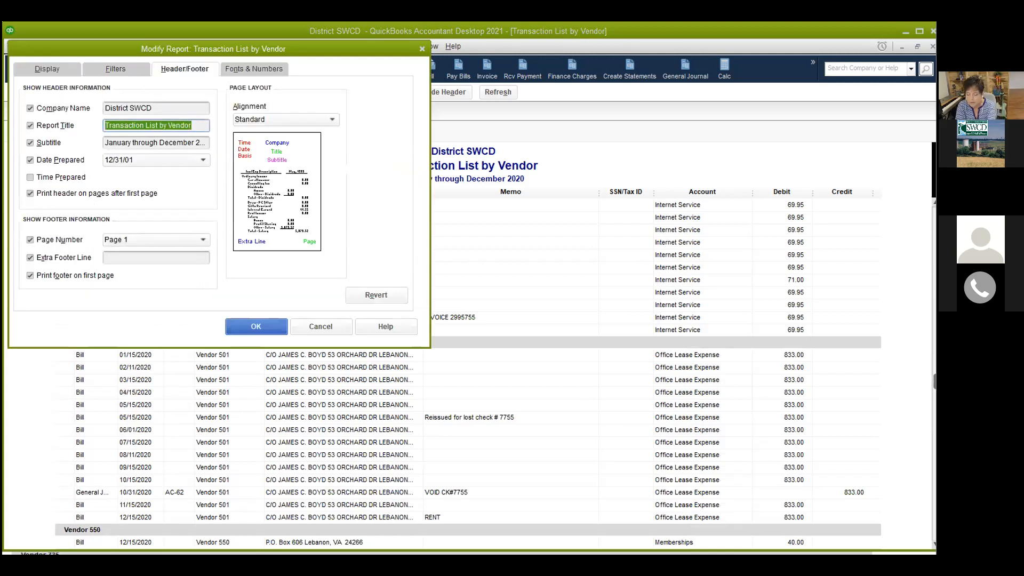
type("jjpo")
key("BackSpace")
key("BackSpace")
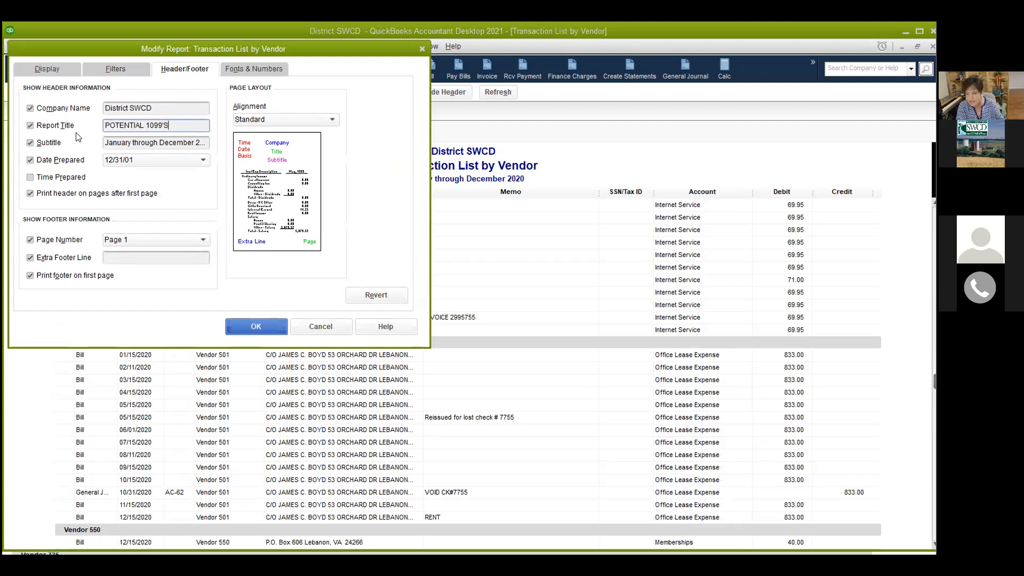
left_click(266, 328)
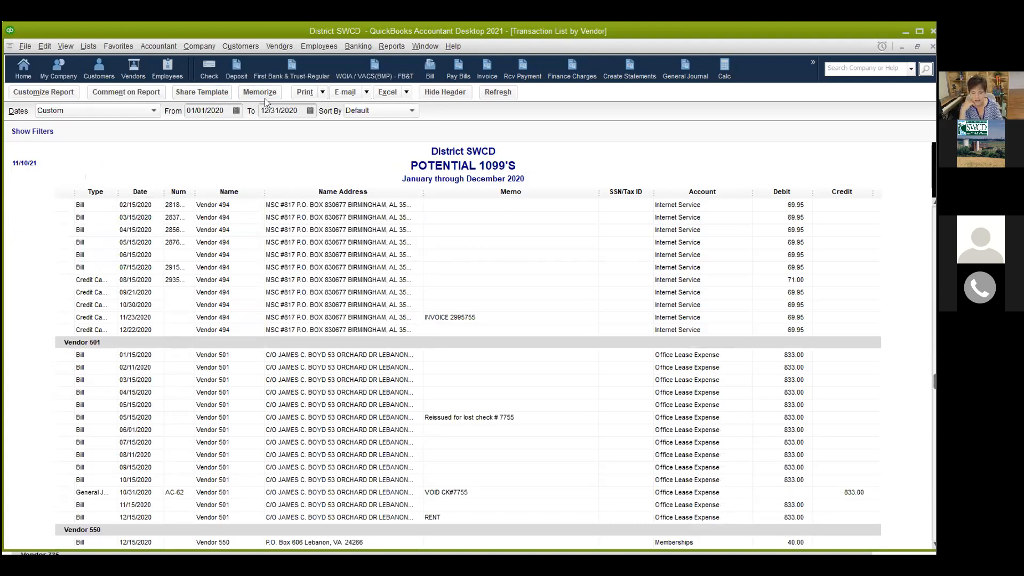
Step: Recheck which expense accounts are included in the report's multiple-account filter, and examine the remaining vendor transactions
scroll(404, 366, "down", 15)
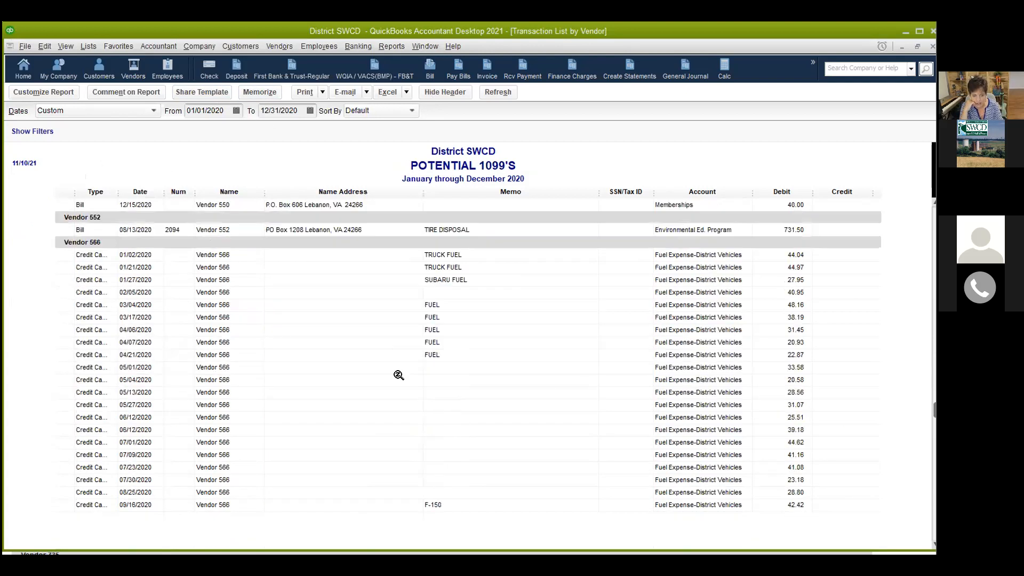
scroll(396, 388, "down", 15)
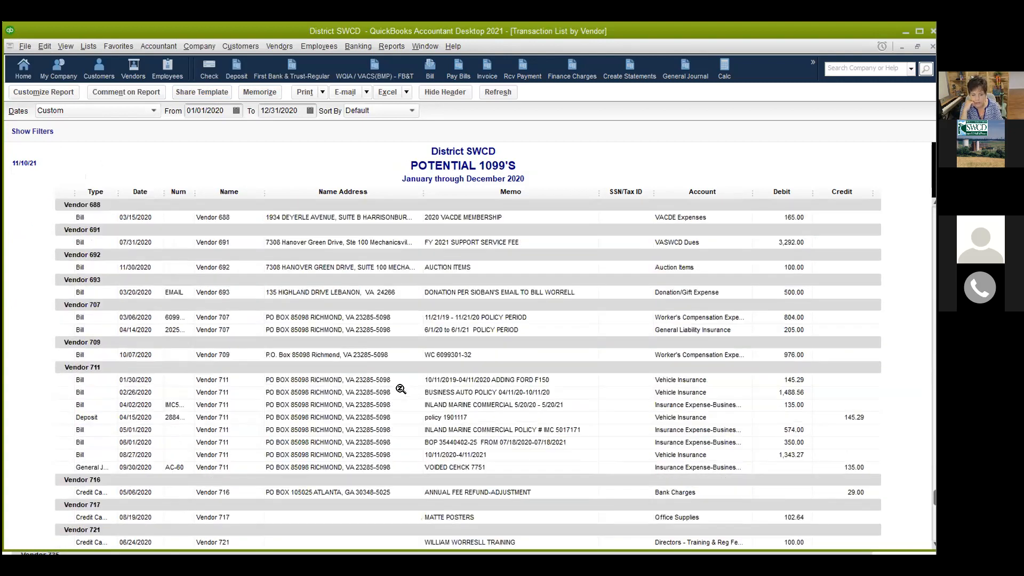
left_click(45, 93)
left_click(103, 65)
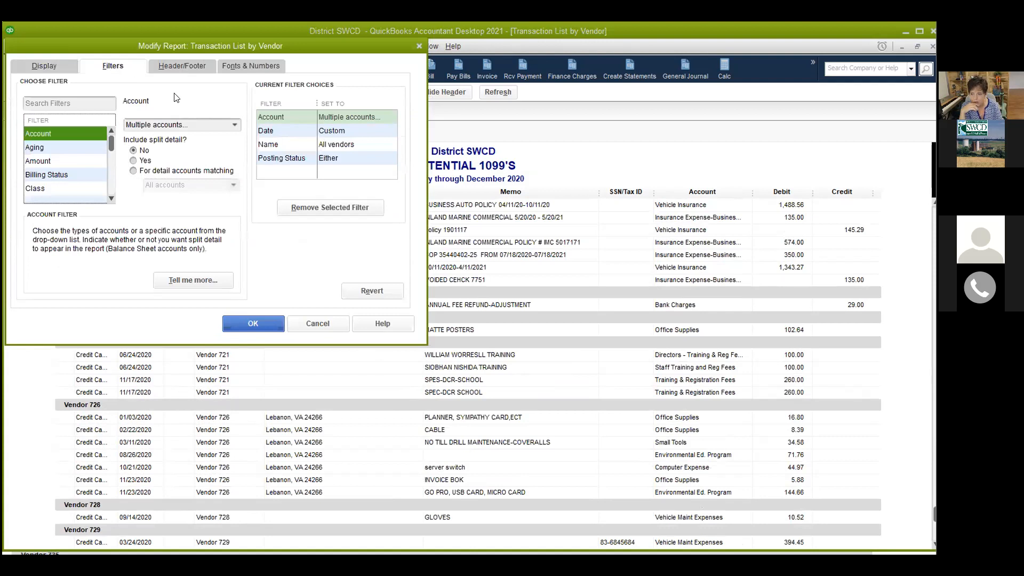
left_click(278, 117)
left_click(235, 126)
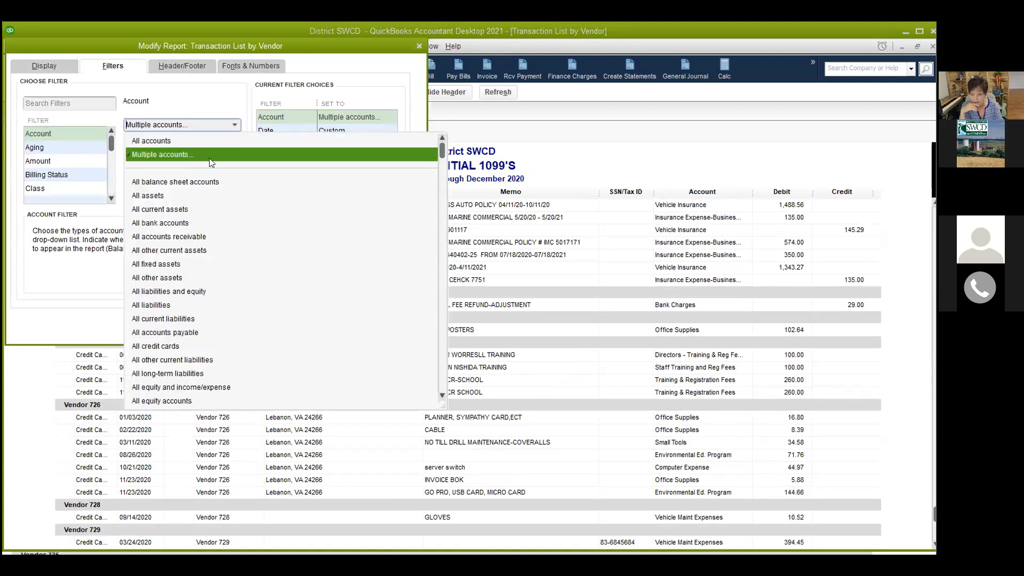
left_click(168, 155)
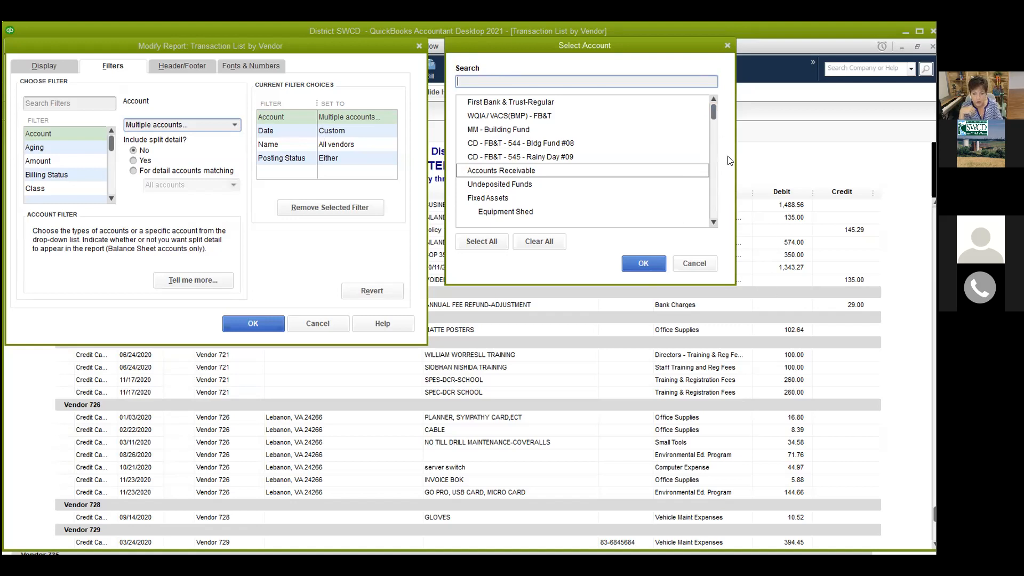
left_click_drag(712, 112, 709, 197)
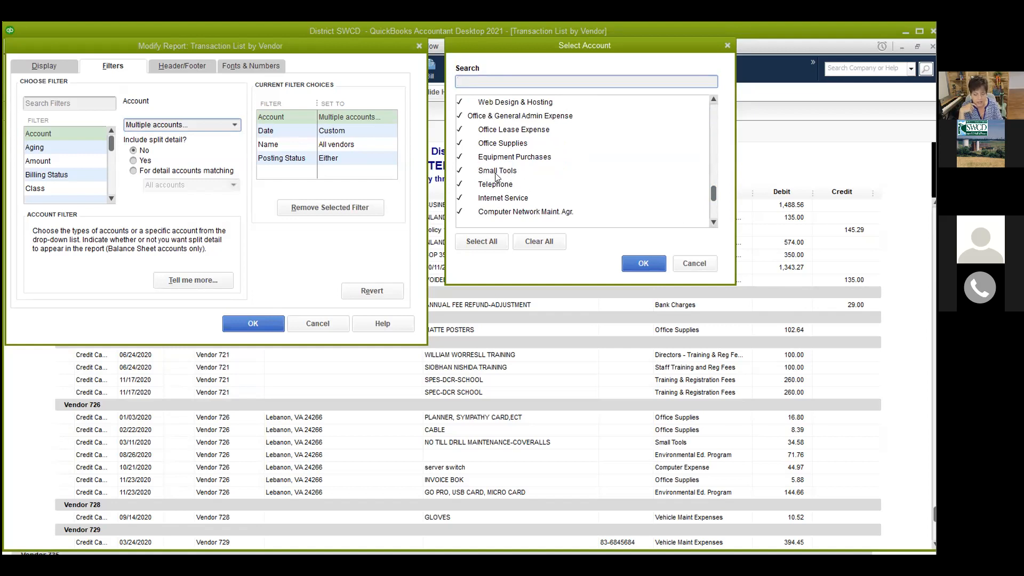
scroll(496, 176, "down", 3)
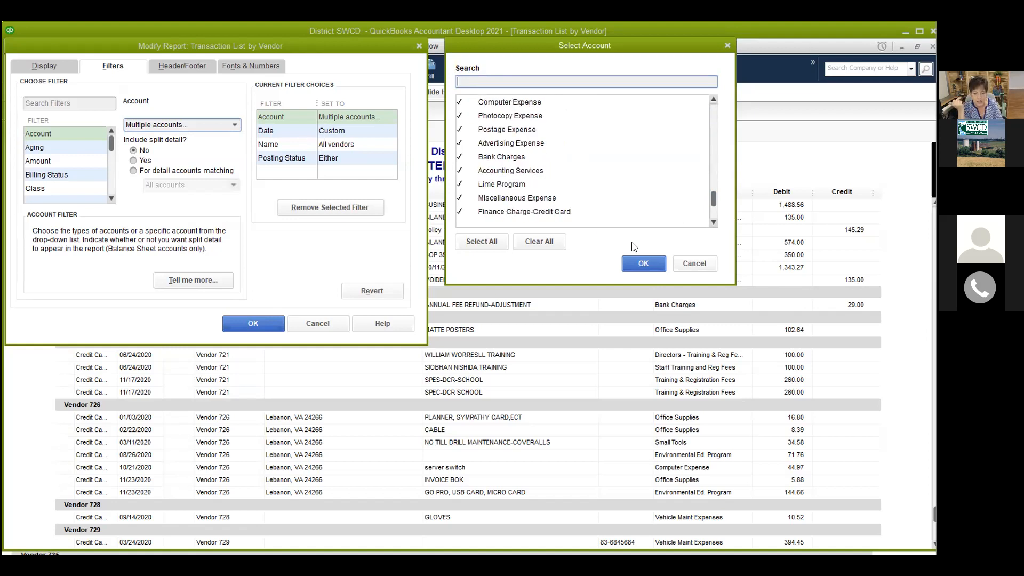
left_click(650, 264)
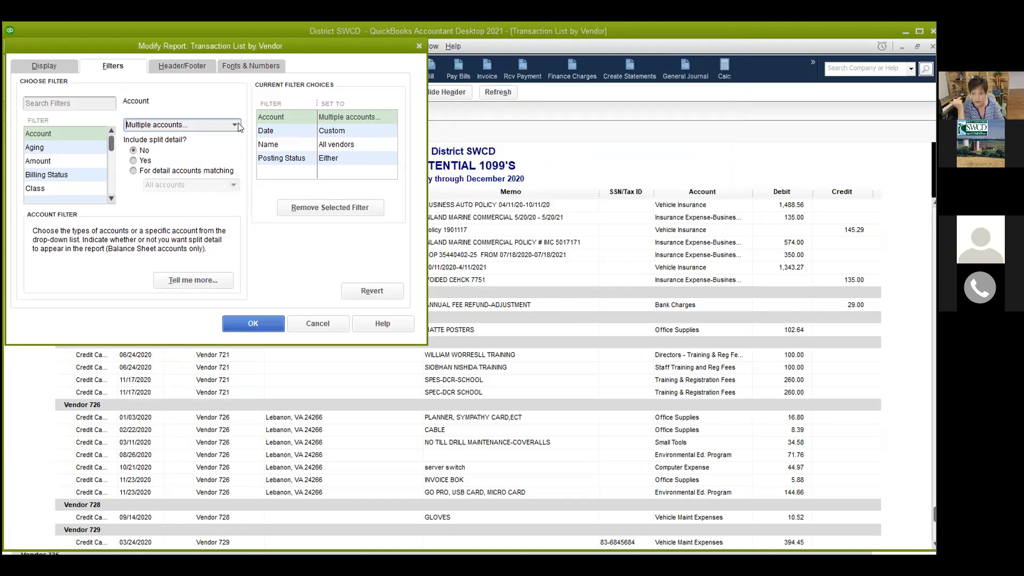
left_click(254, 323)
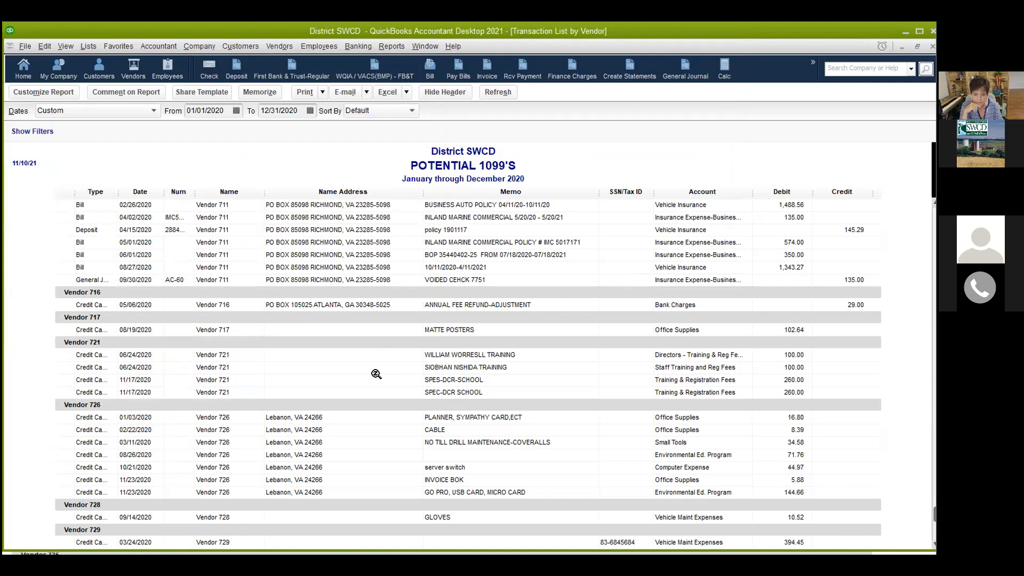
scroll(376, 373, "down", 3)
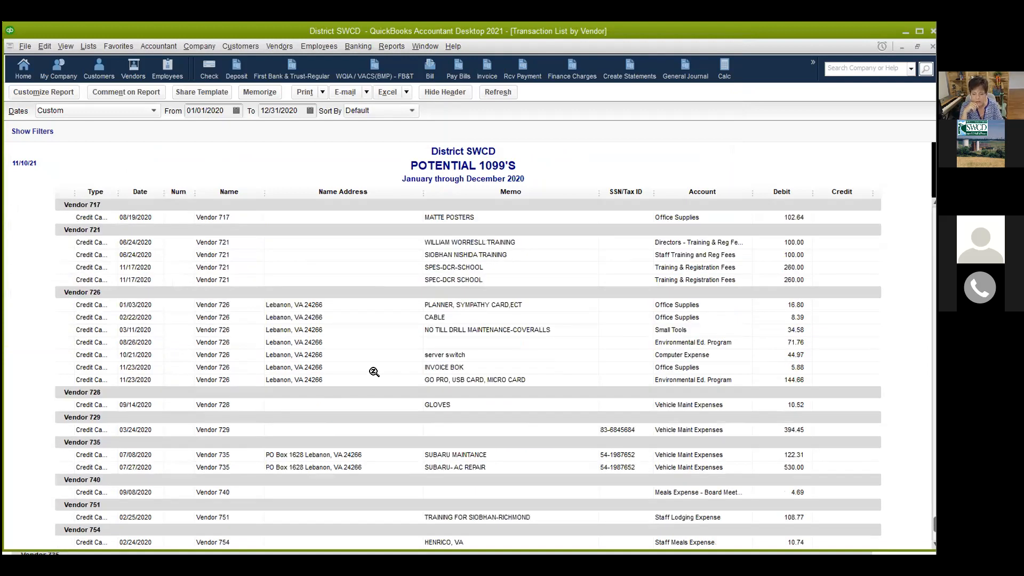
Step: Switch to the training document and read the instructions and sample report for potential 1099-Misc and 1099-NEC payments
left_click(566, 552)
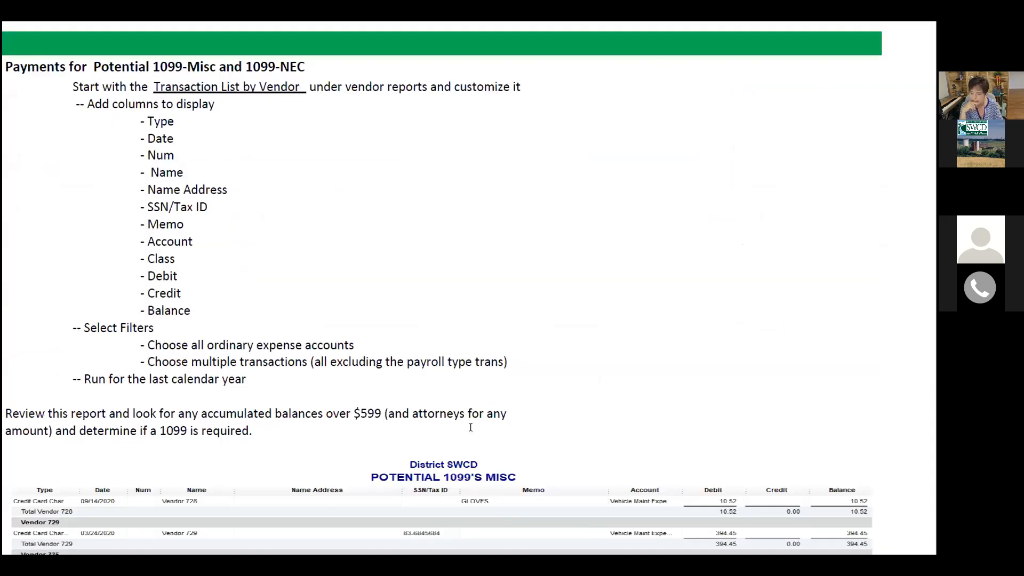
scroll(470, 427, "down", 3)
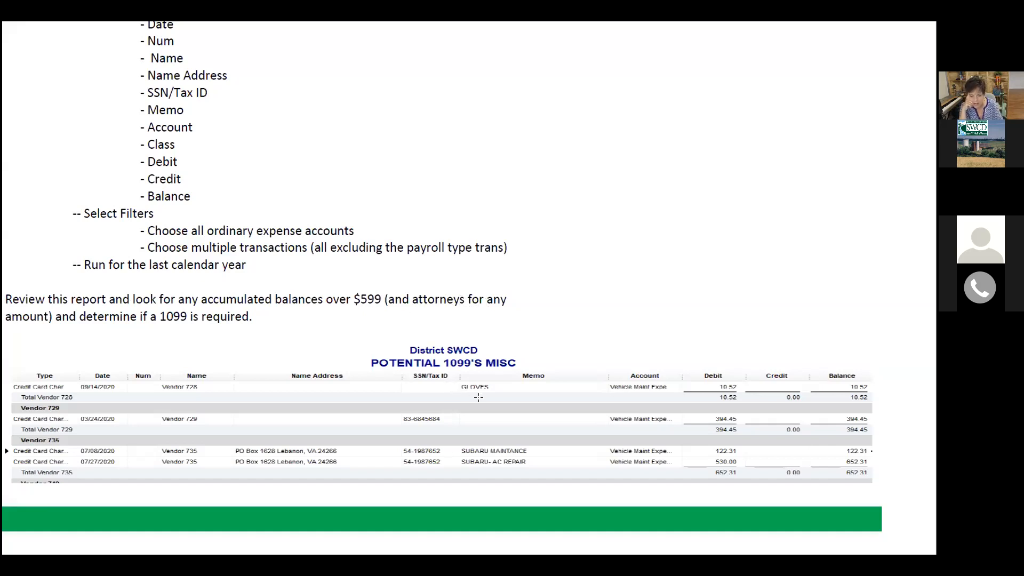
scroll(480, 399, "down", 3)
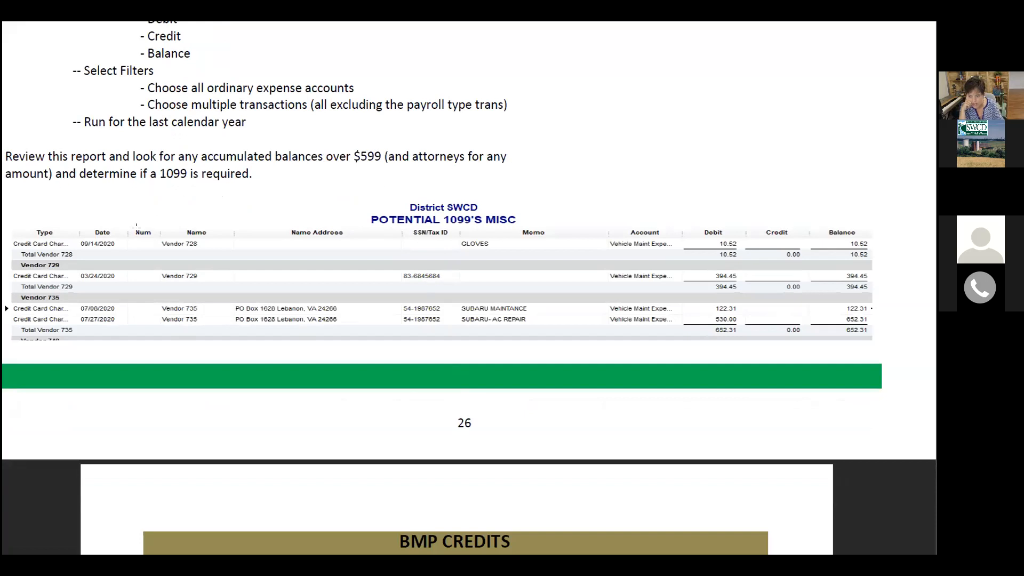
scroll(400, 290, "down", 2)
scroll(397, 285, "up", 6)
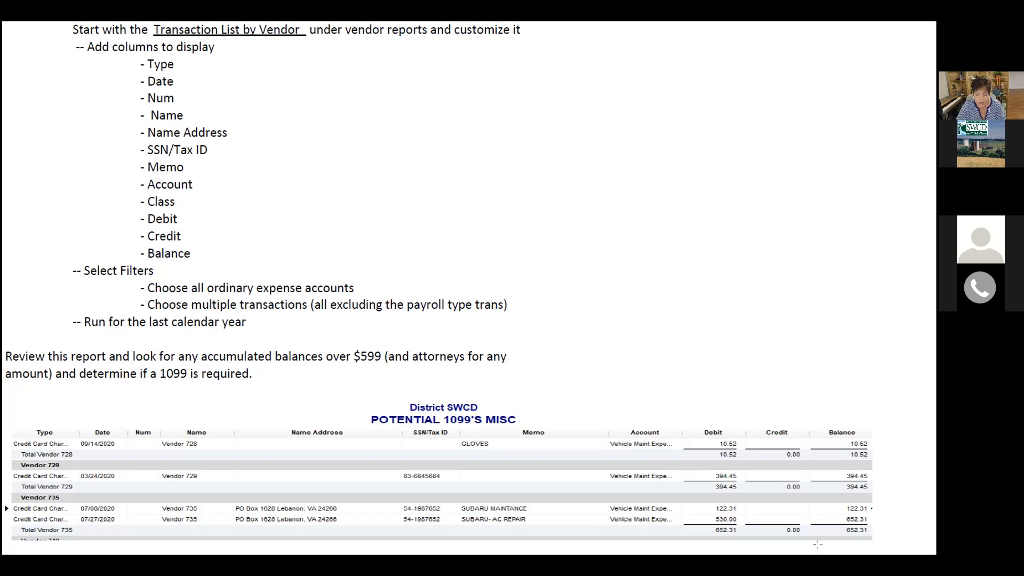
Step: Go back through the training document to the table of payment types and 1099 forms on page 21
scroll(596, 200, "up", 15)
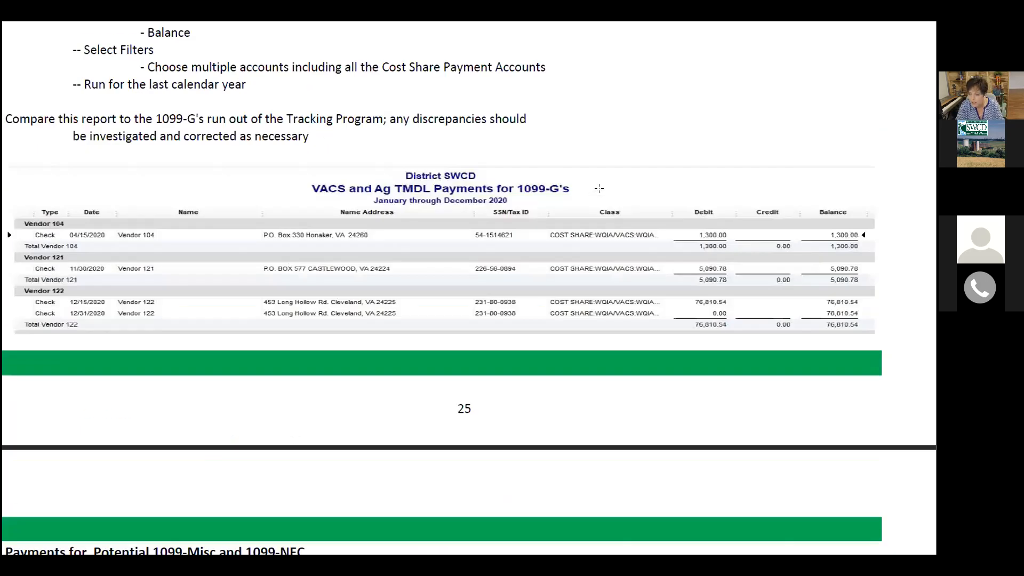
scroll(599, 175, "up", 18)
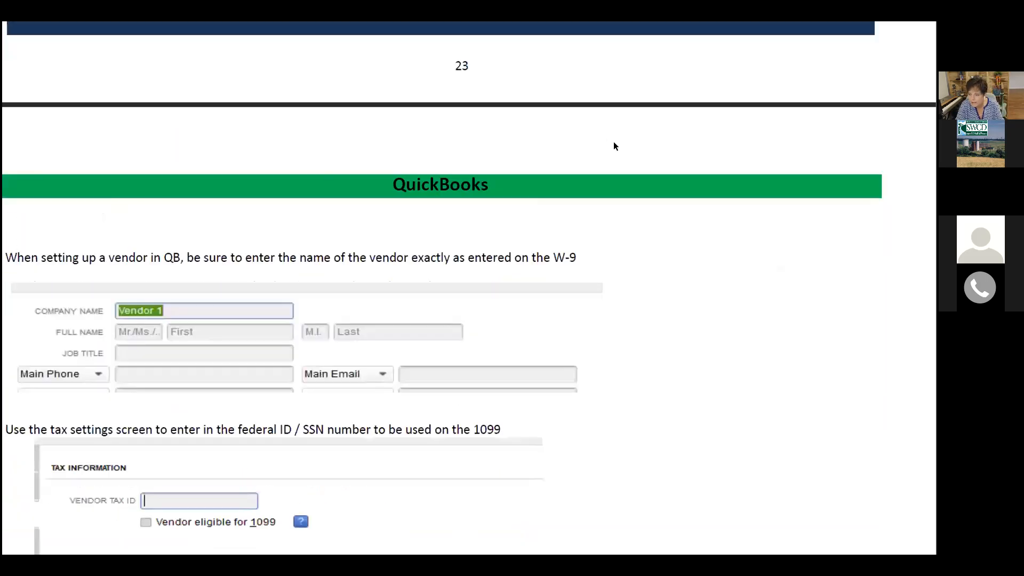
scroll(620, 122, "up", 18)
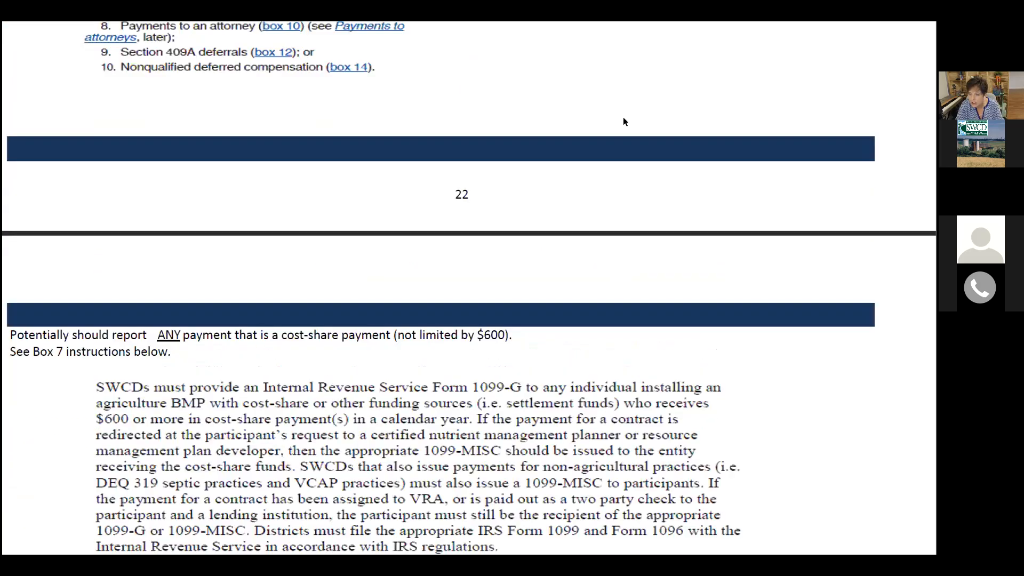
scroll(620, 115, "up", 12)
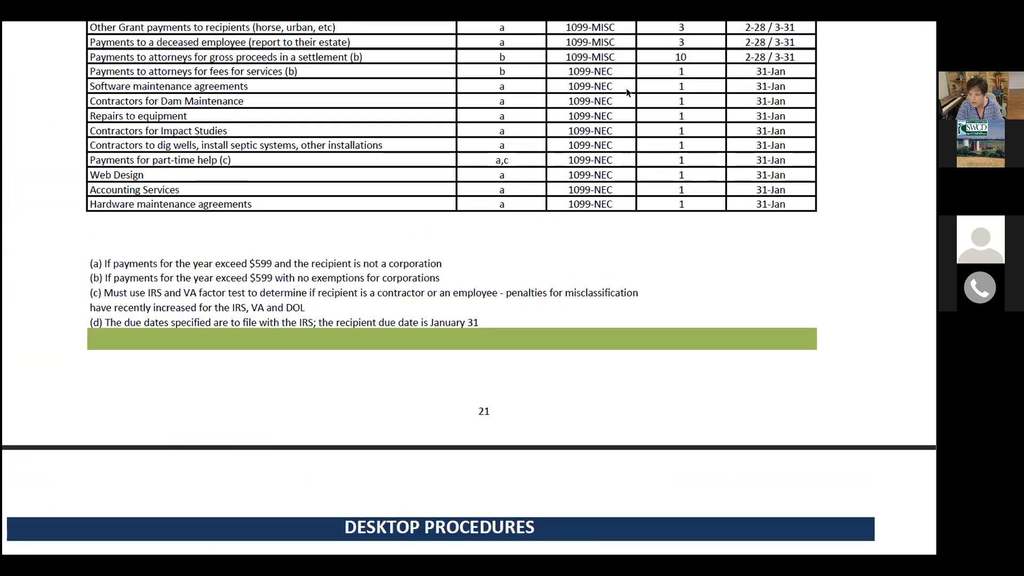